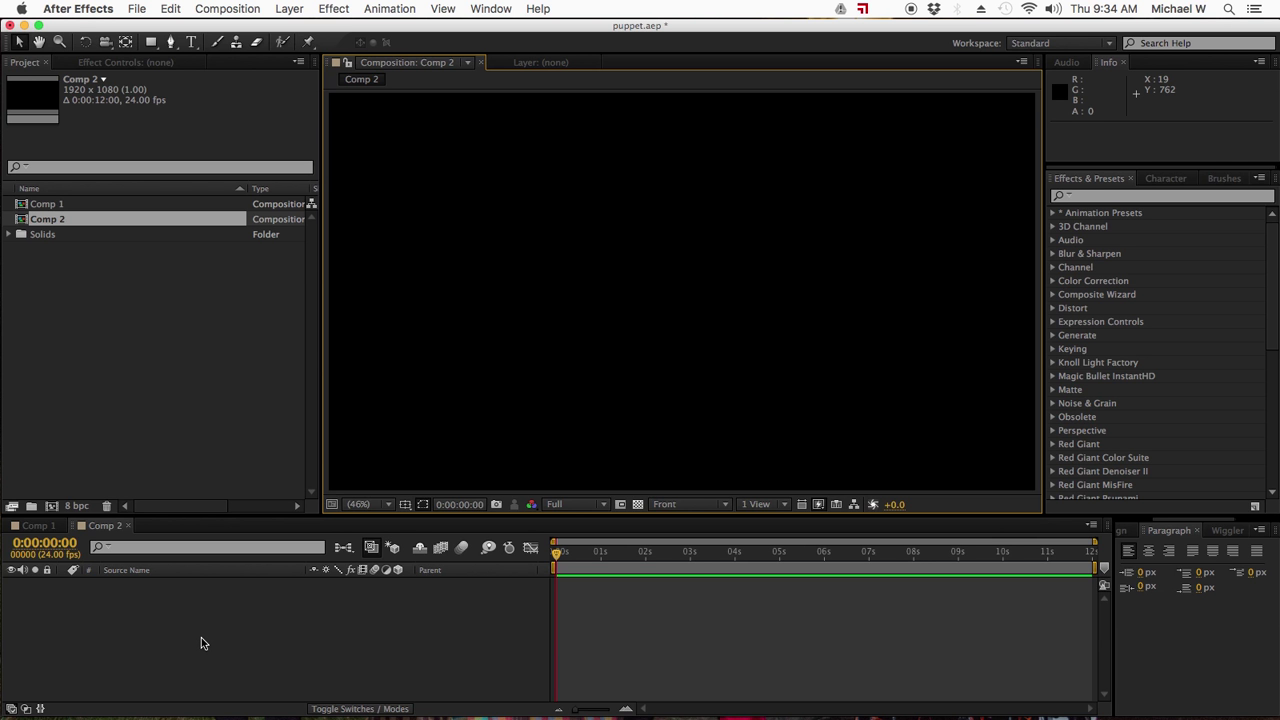
# - Create a blue 1920 x 1080 px solid layer named "wave world" in Comp 2
pyautogui.click(158, 399)
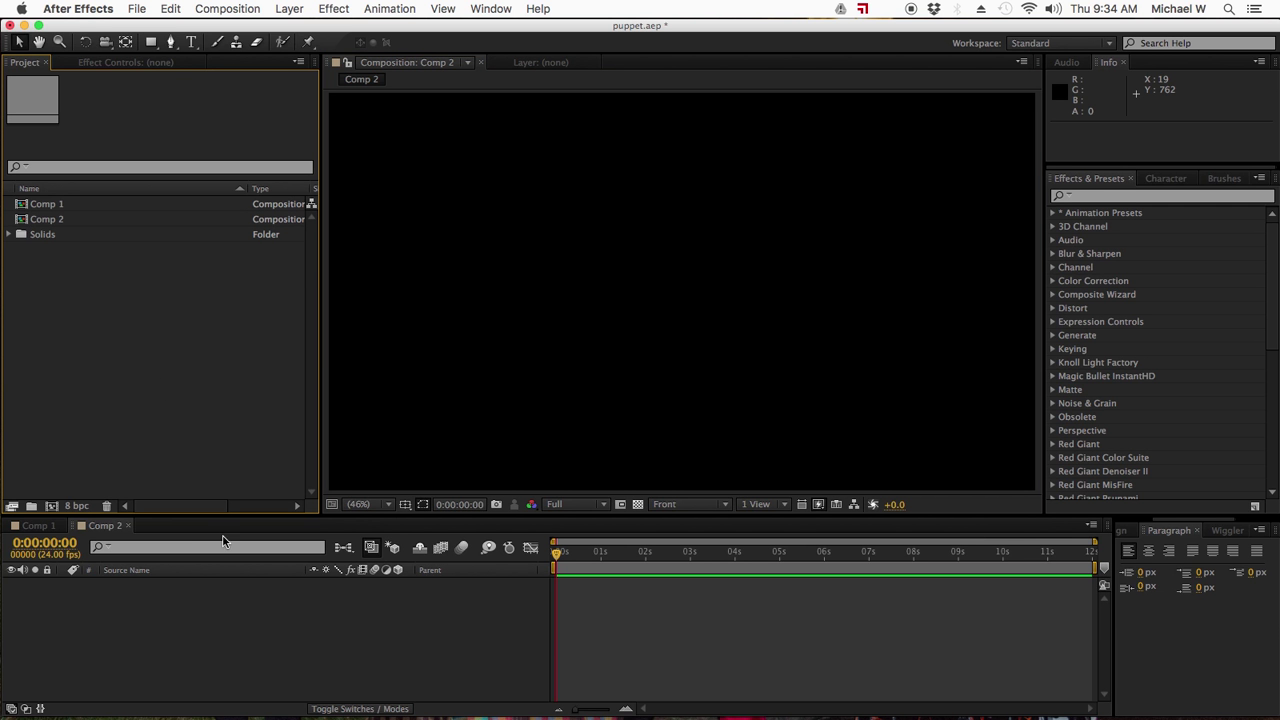
pyautogui.click(284, 6)
pyautogui.click(49, 677)
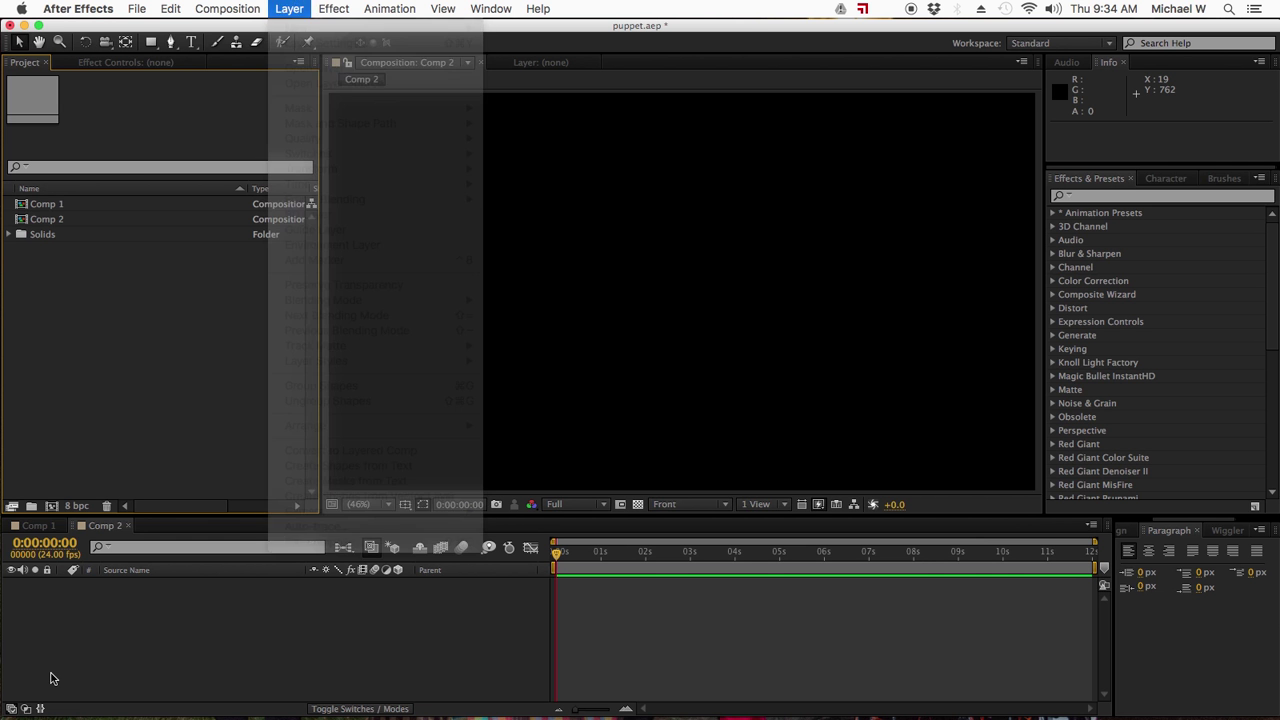
pyautogui.click(138, 648)
pyautogui.click(289, 8)
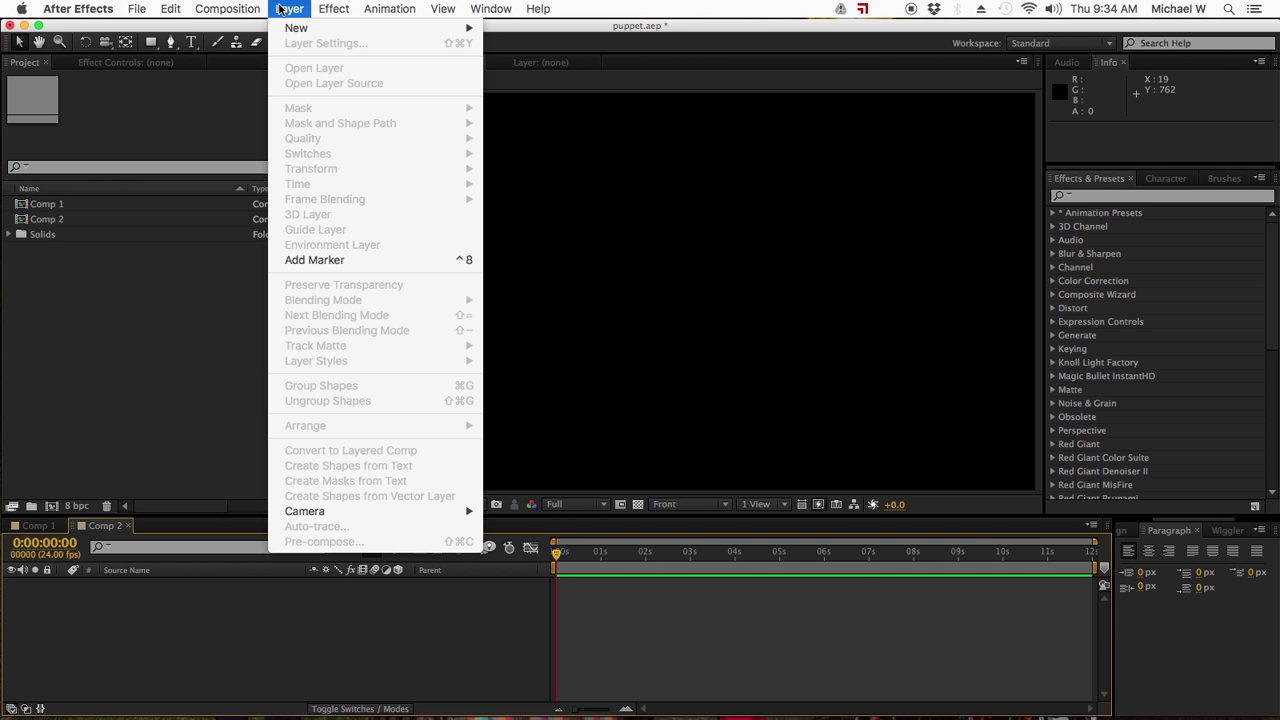
pyautogui.moveTo(300, 28)
pyautogui.click(567, 52)
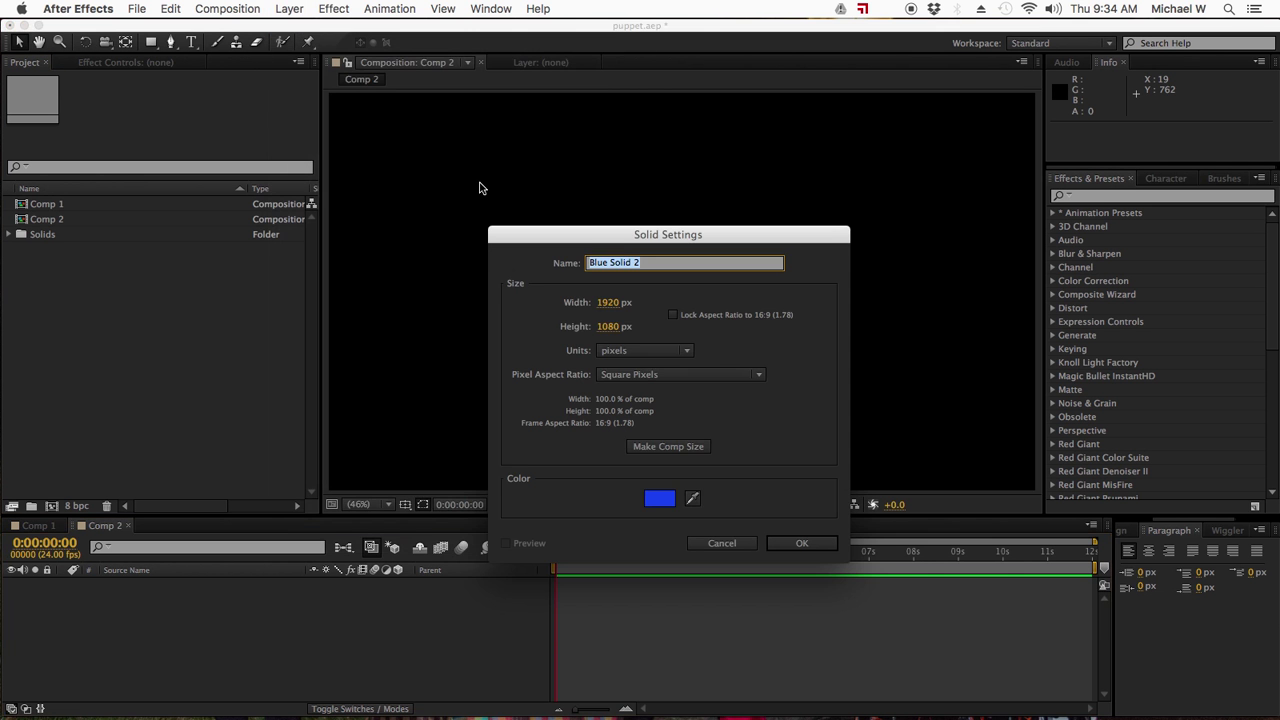
pyautogui.write('wave world')
pyautogui.press('Return')
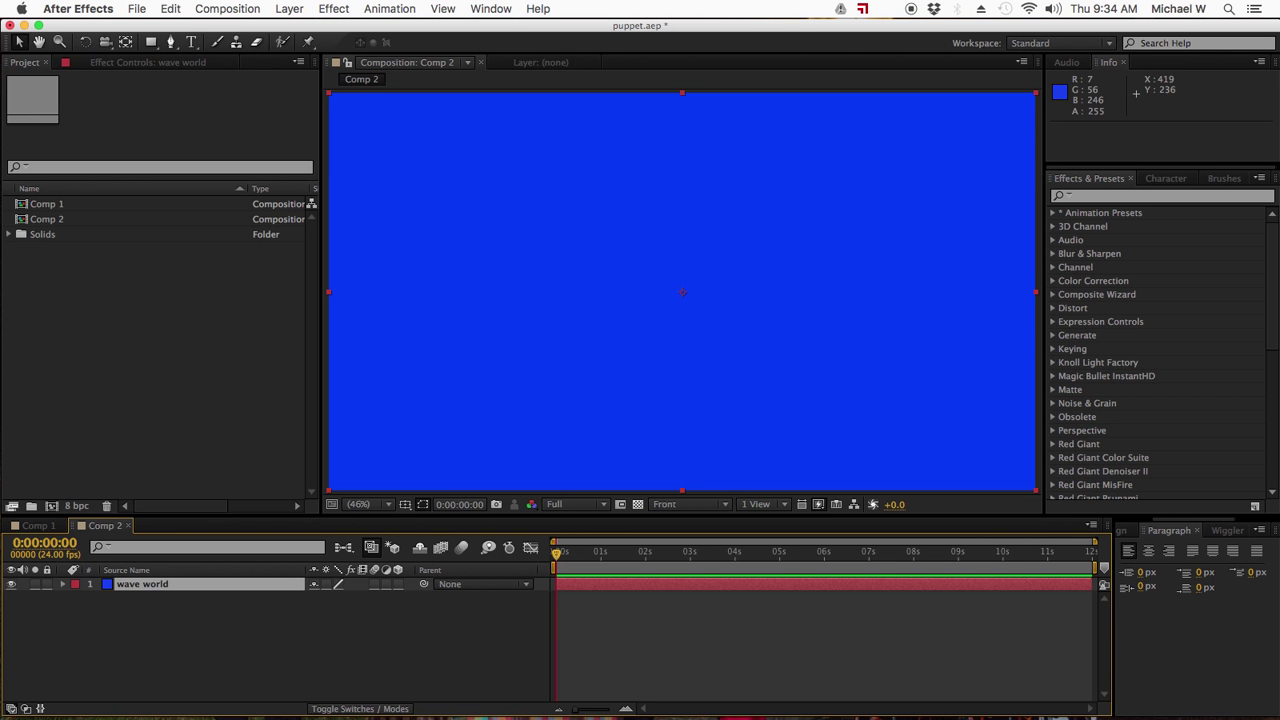
# - Create a second solid layer named "caustics" above the wave world solid
pyautogui.click(248, 631)
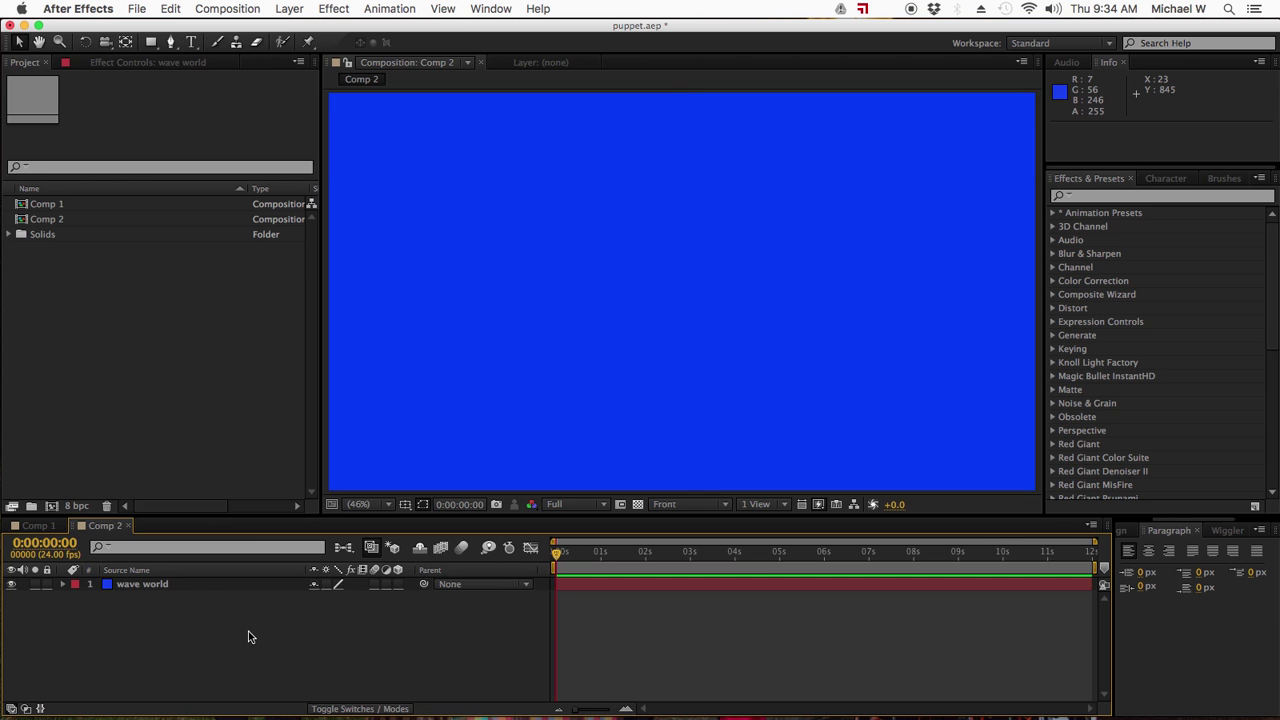
pyautogui.rightClick(248, 631)
pyautogui.moveTo(287, 552)
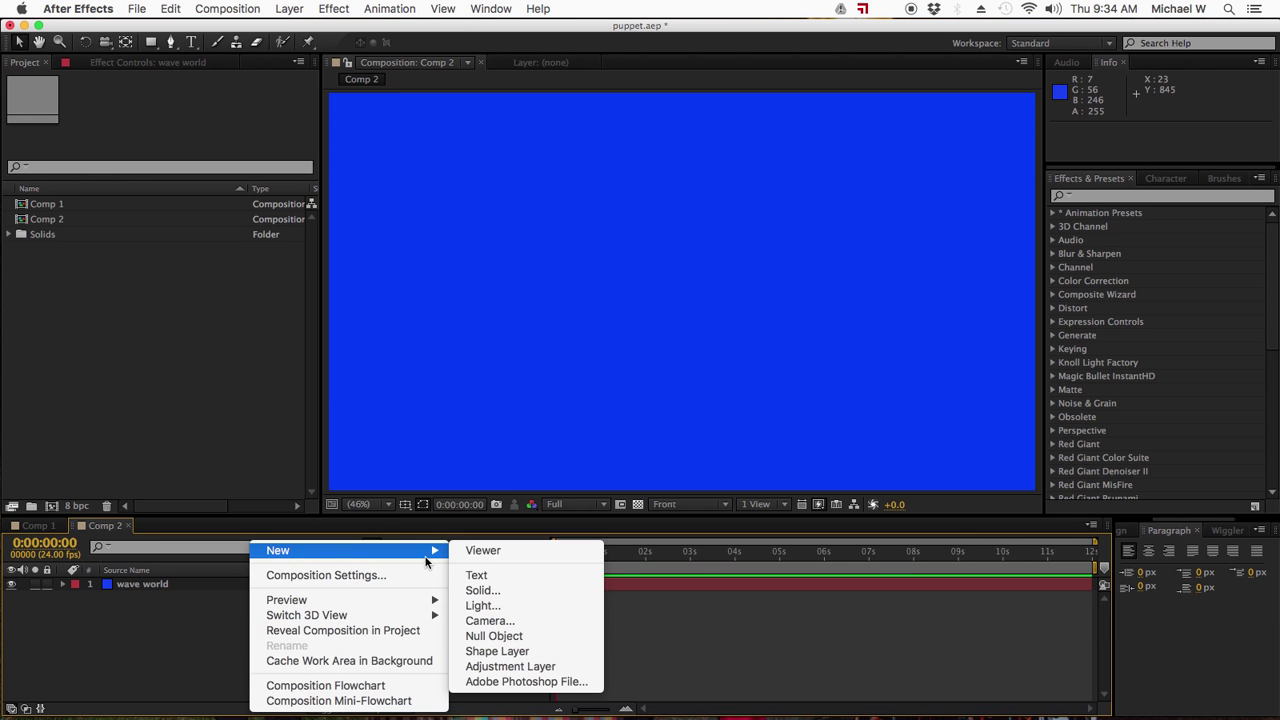
pyautogui.click(480, 590)
pyautogui.write('caustics')
pyautogui.press('Return')
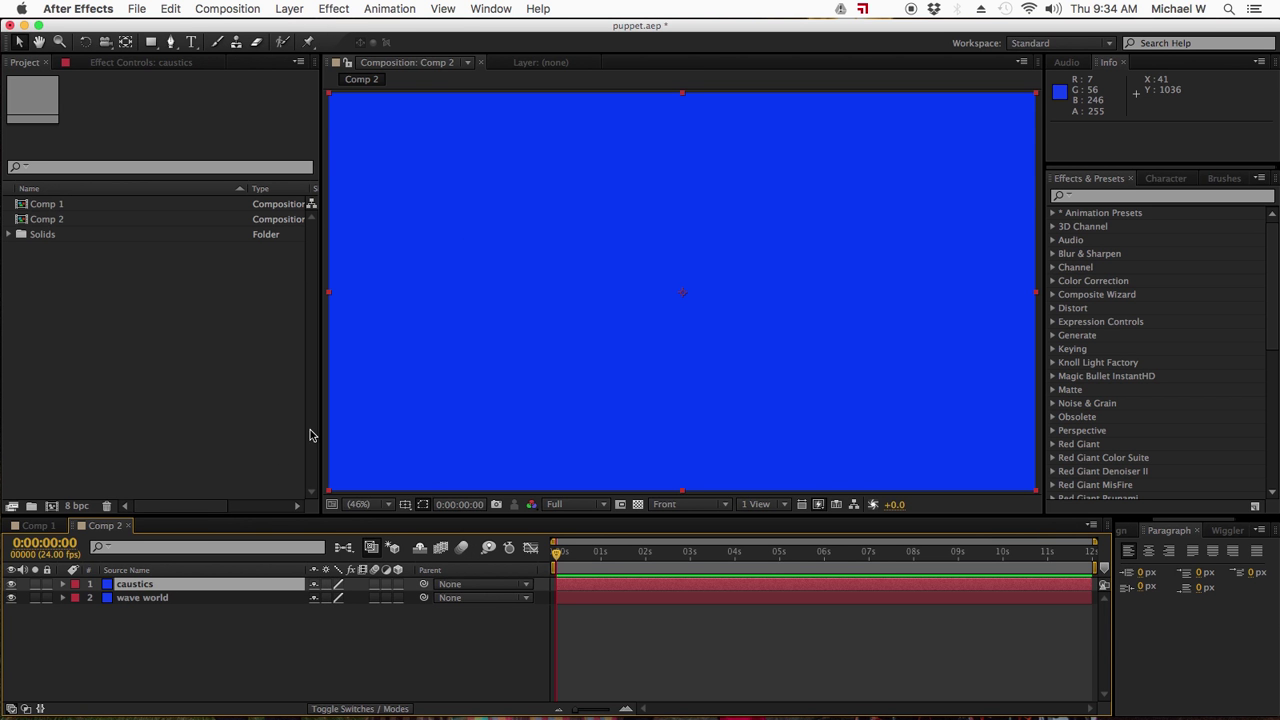
# - Add a text layer reading "DCCC" and format it with a 182 px font size and black fill
pyautogui.click(229, 638)
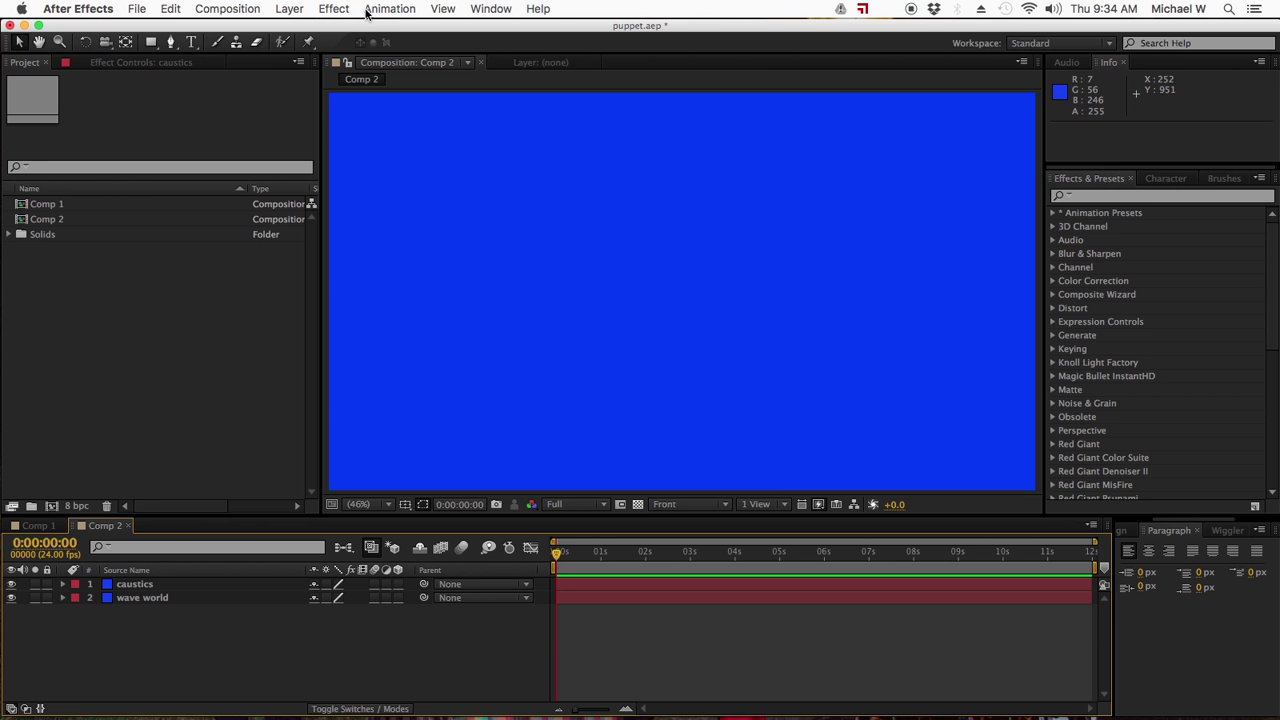
pyautogui.click(191, 41)
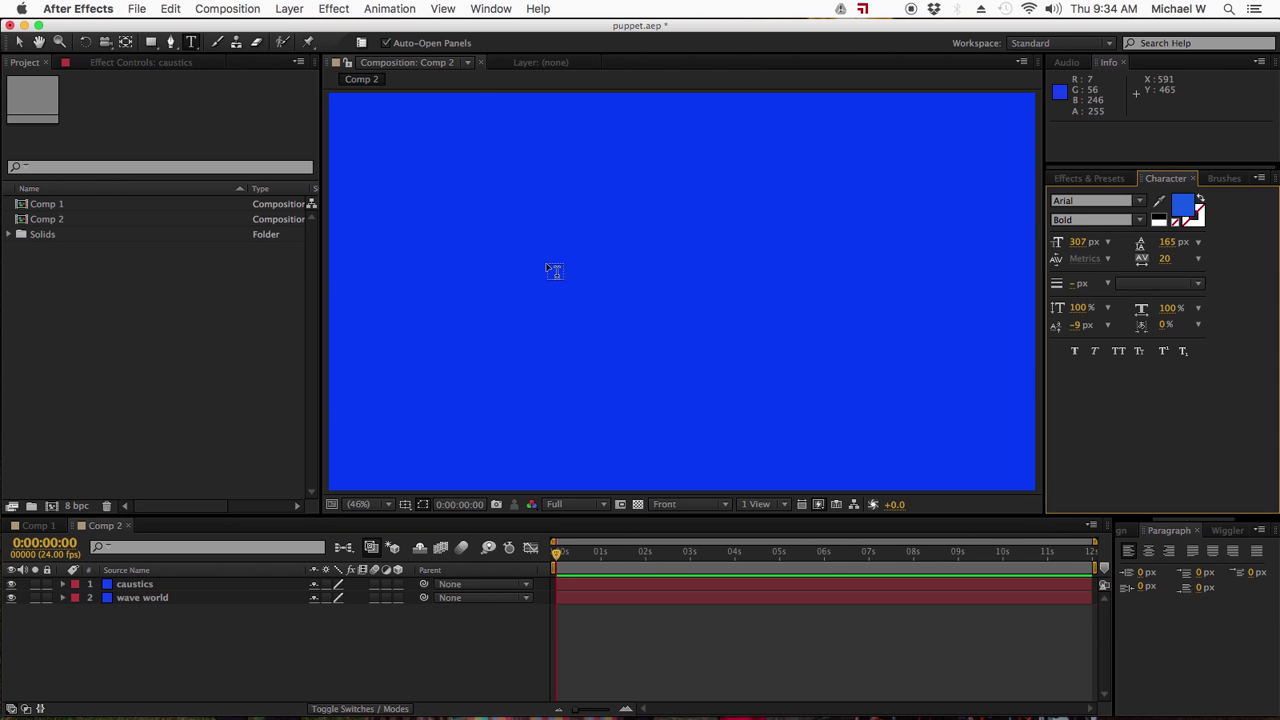
pyautogui.click(571, 264)
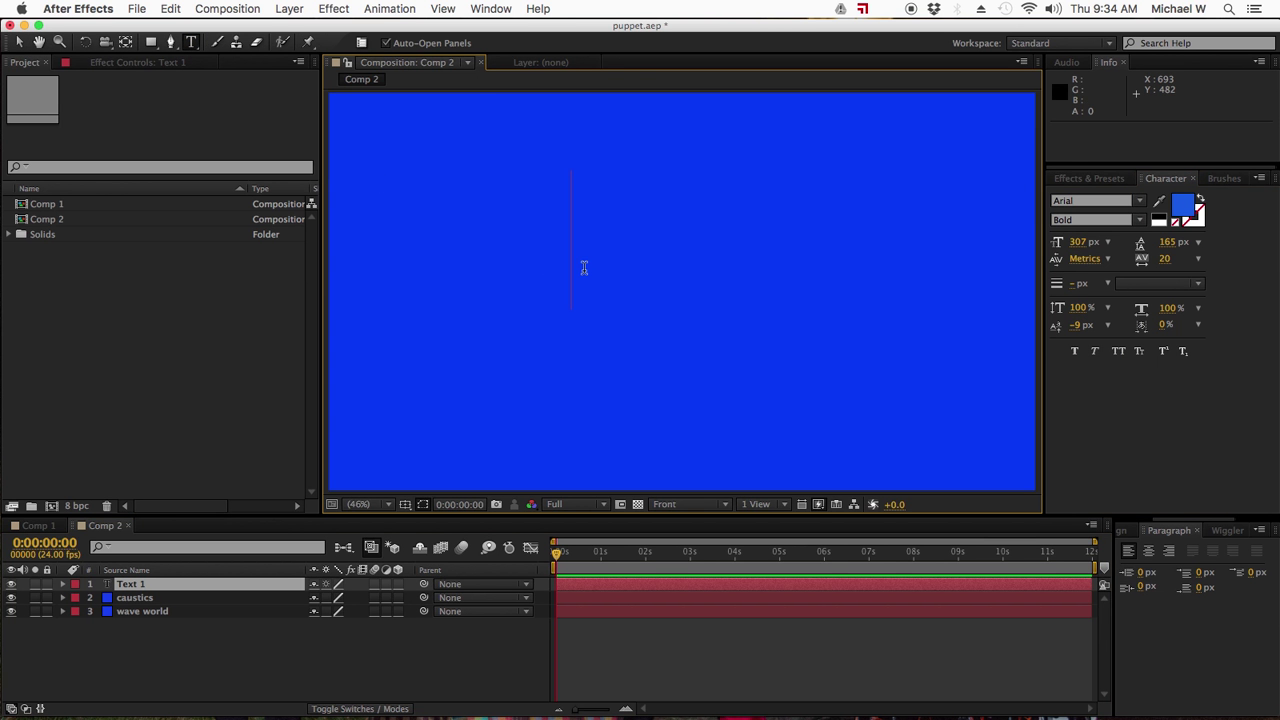
pyautogui.write('DCCC')
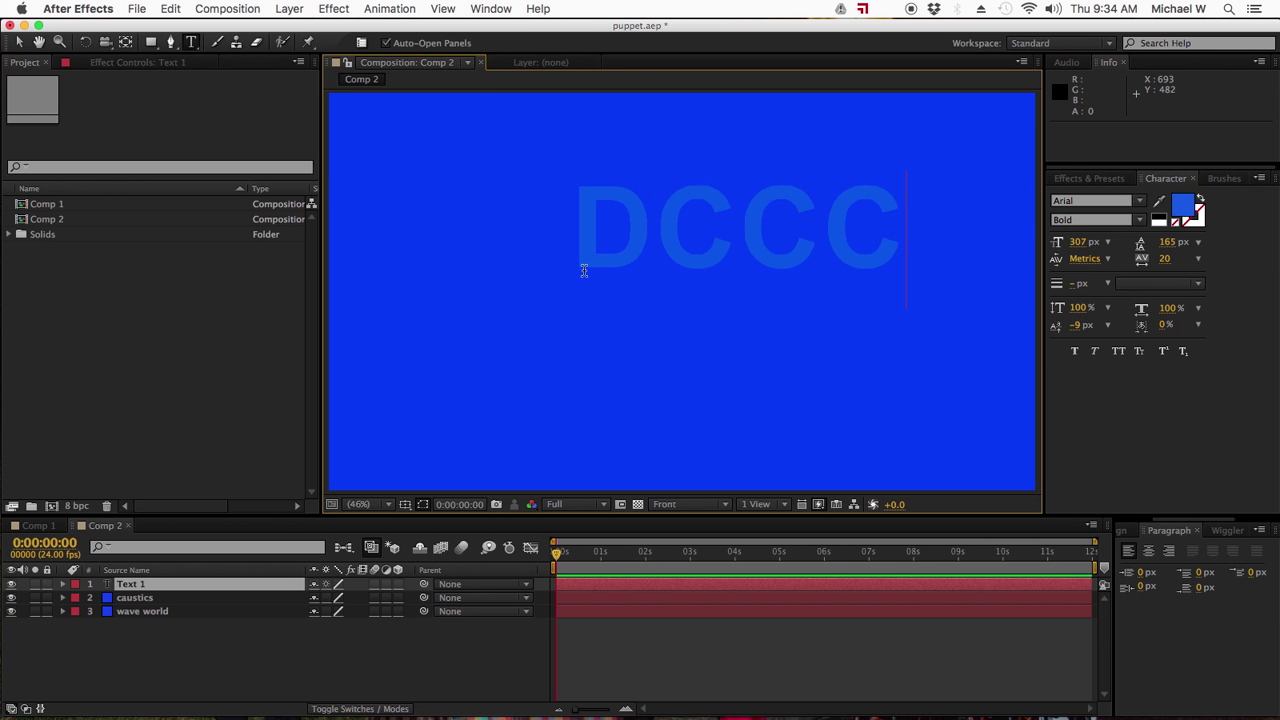
pyautogui.doubleClick(584, 270)
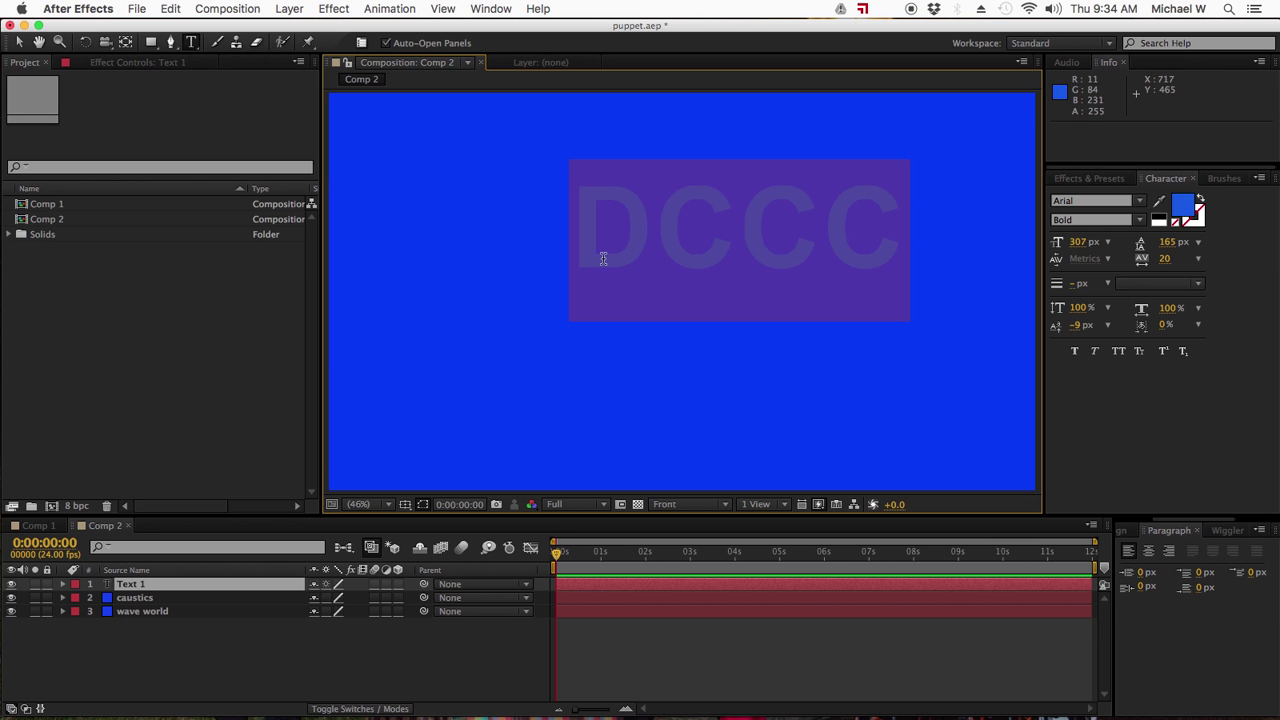
pyautogui.moveTo(1078, 242); pyautogui.dragTo(1005, 268)
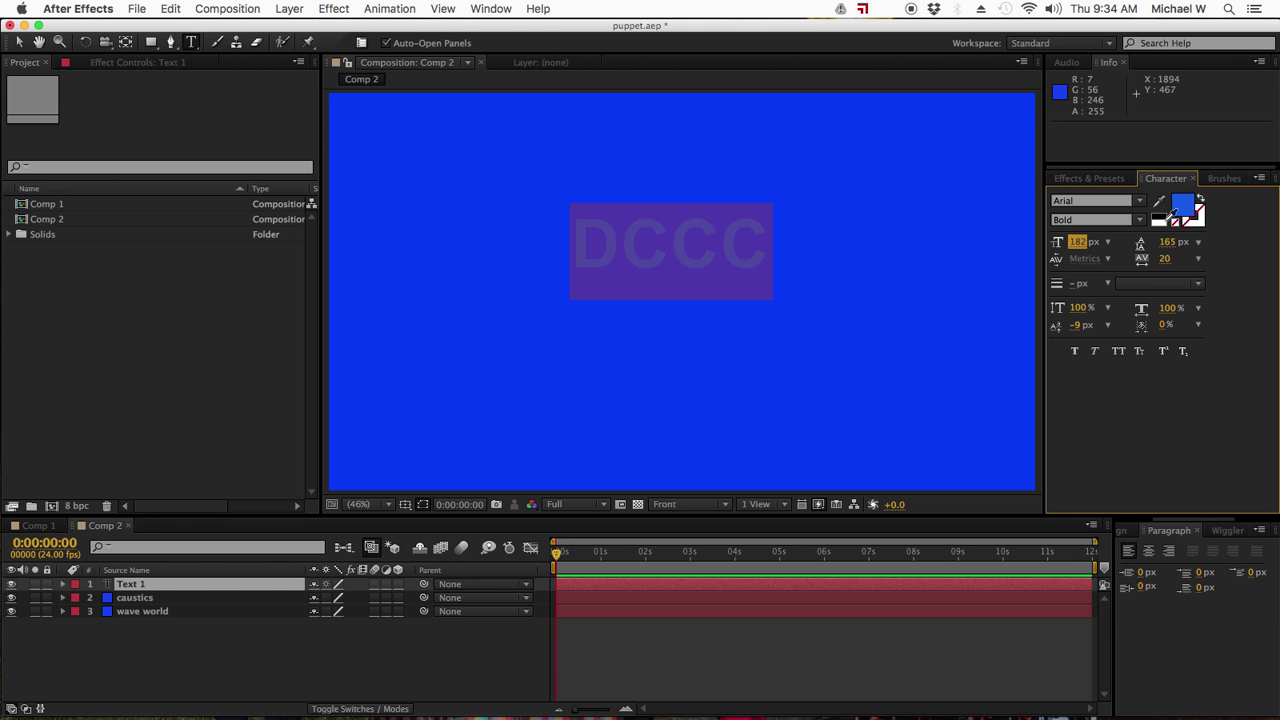
pyautogui.click(1160, 218)
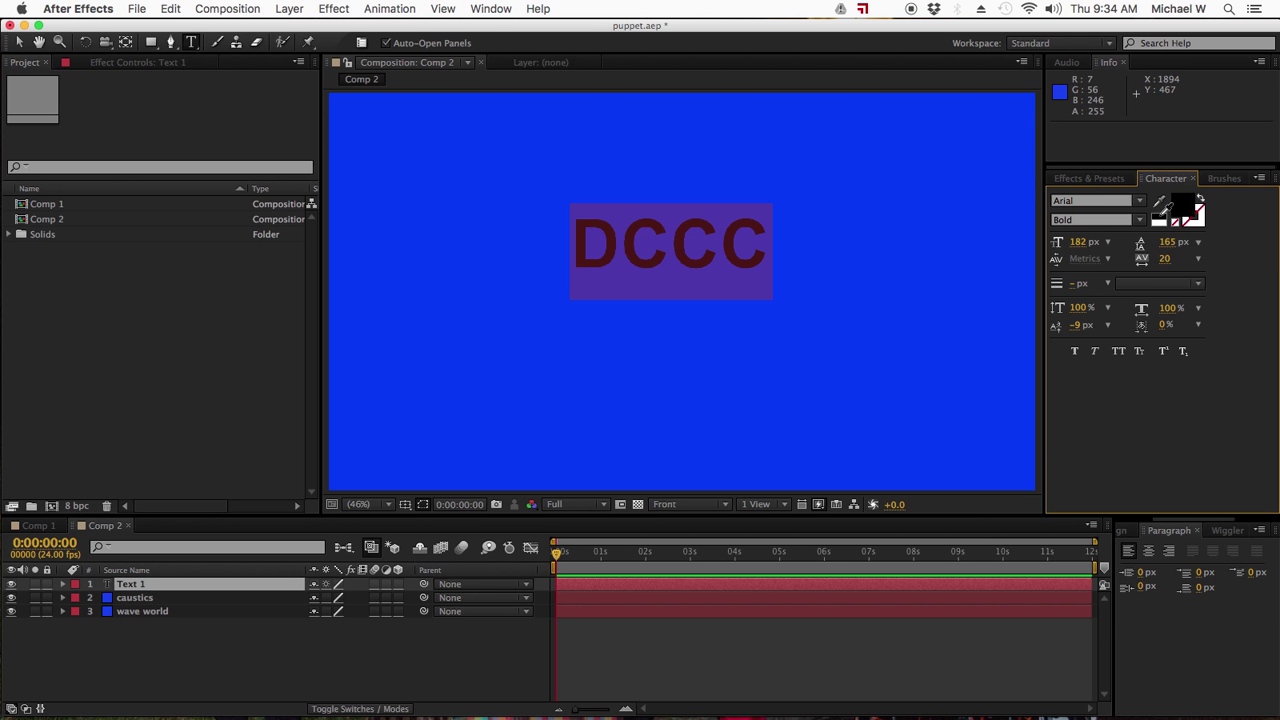
# - Extend the text to "DCCC Art 228" and move the layer to a position of about 406, 430
pyautogui.click(768, 235)
pyautogui.write('A')
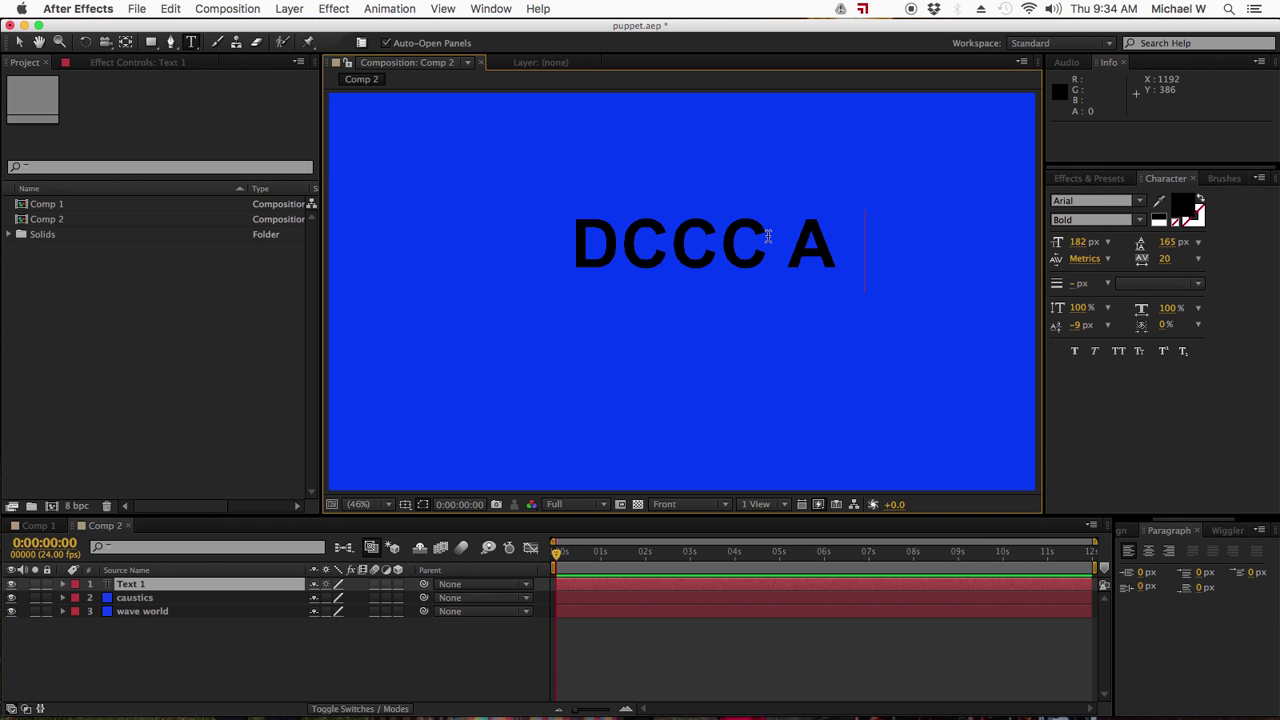
pyautogui.write('rt 228')
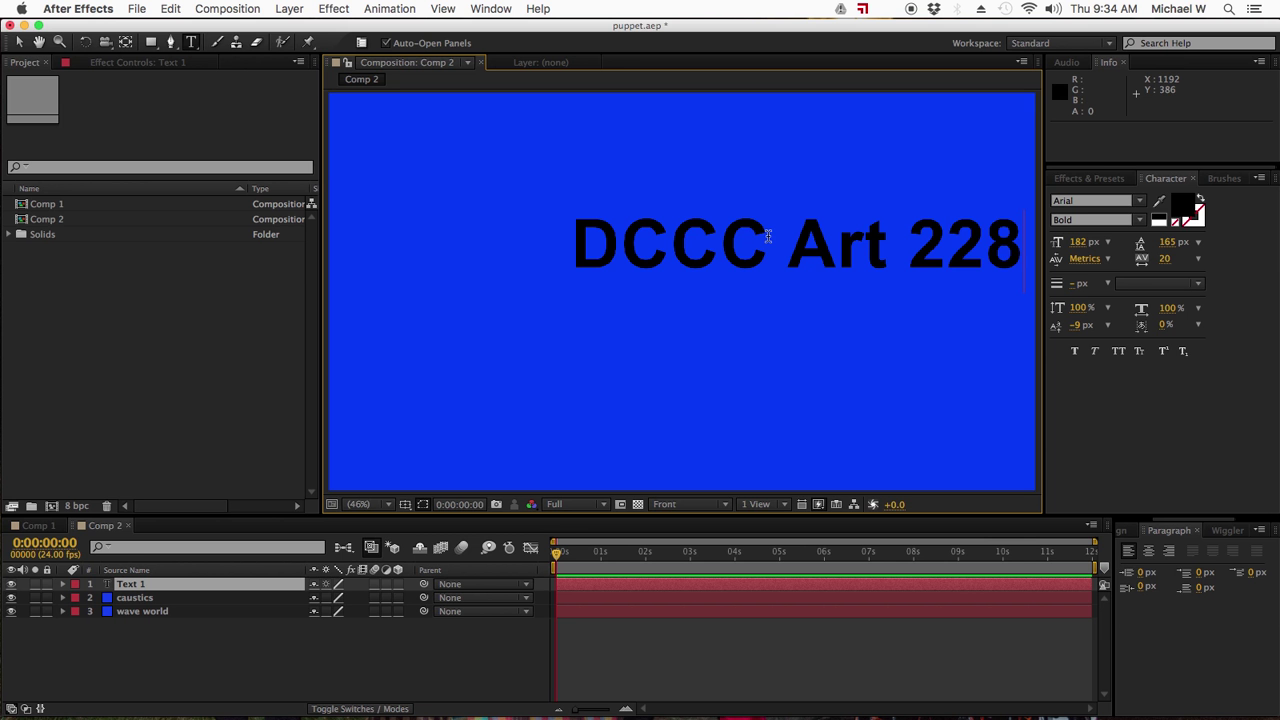
pyautogui.click(22, 40)
pyautogui.moveTo(689, 273); pyautogui.dragTo(595, 250)
# - Center the text's paragraph alignment and center the text layer horizontally in the composition
pyautogui.doubleClick(596, 251)
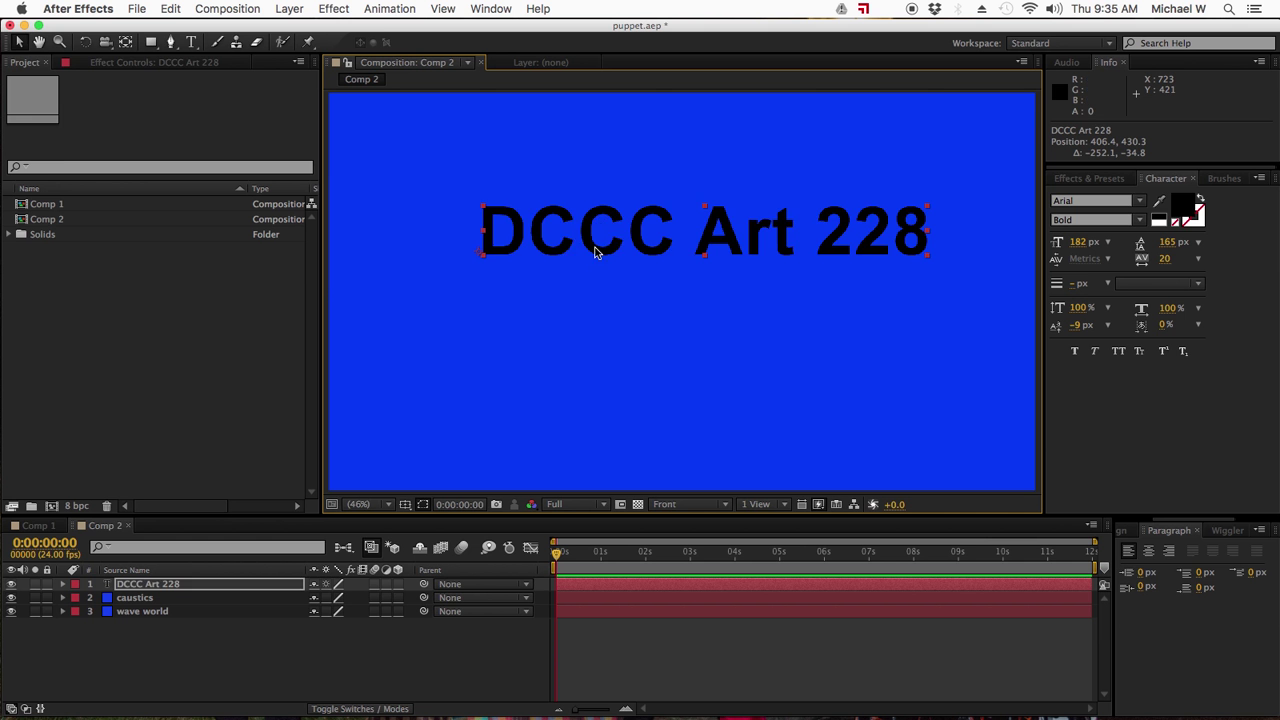
pyautogui.press('super+shift+c')
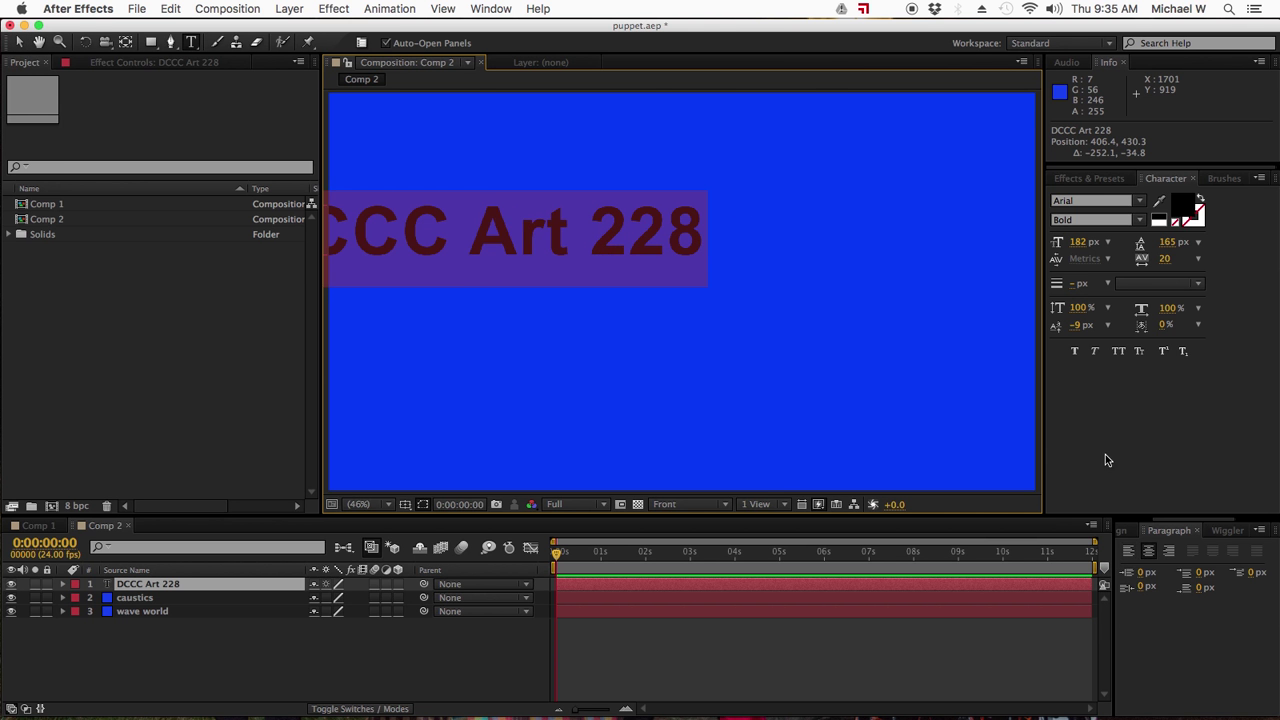
pyautogui.click(1122, 530)
pyautogui.click(1157, 566)
# - Add "Motion" and "Graphics" as two new lines below the "DCCC Art 228" line of the text layer
pyautogui.click(902, 225)
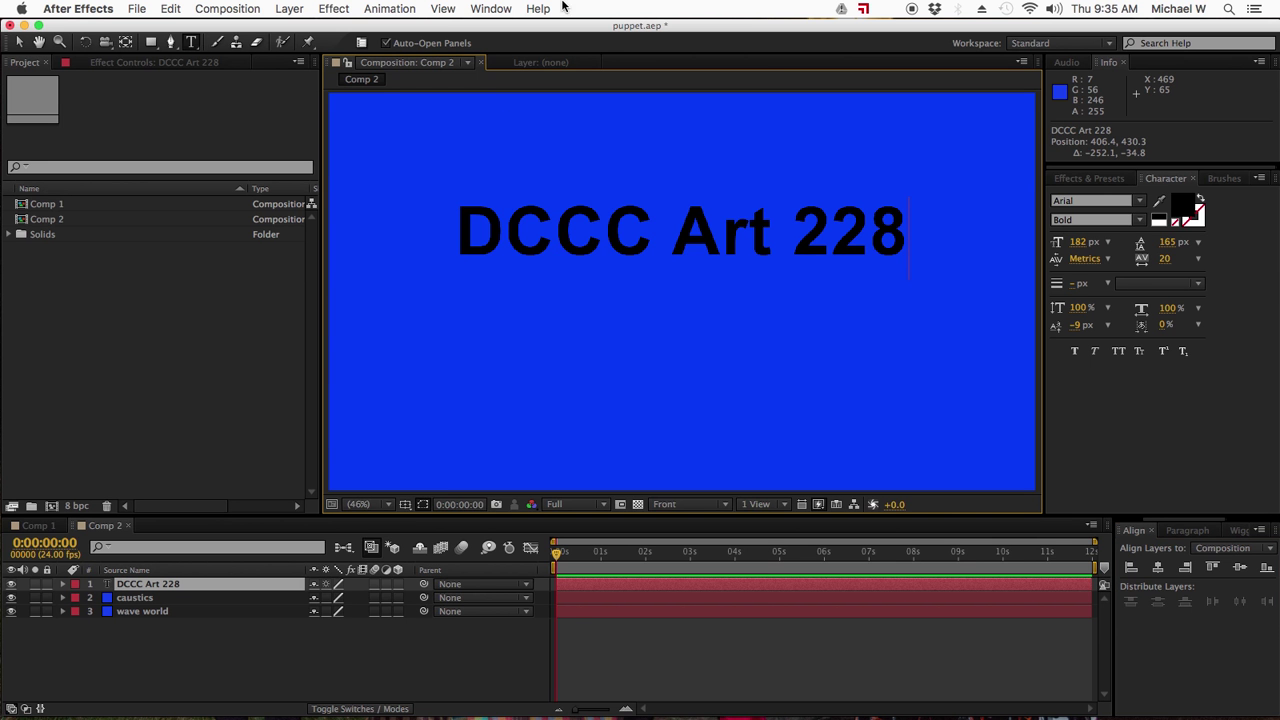
pyautogui.click(494, 8)
pyautogui.click(498, 10)
pyautogui.press('Return')
pyautogui.write('Mo')
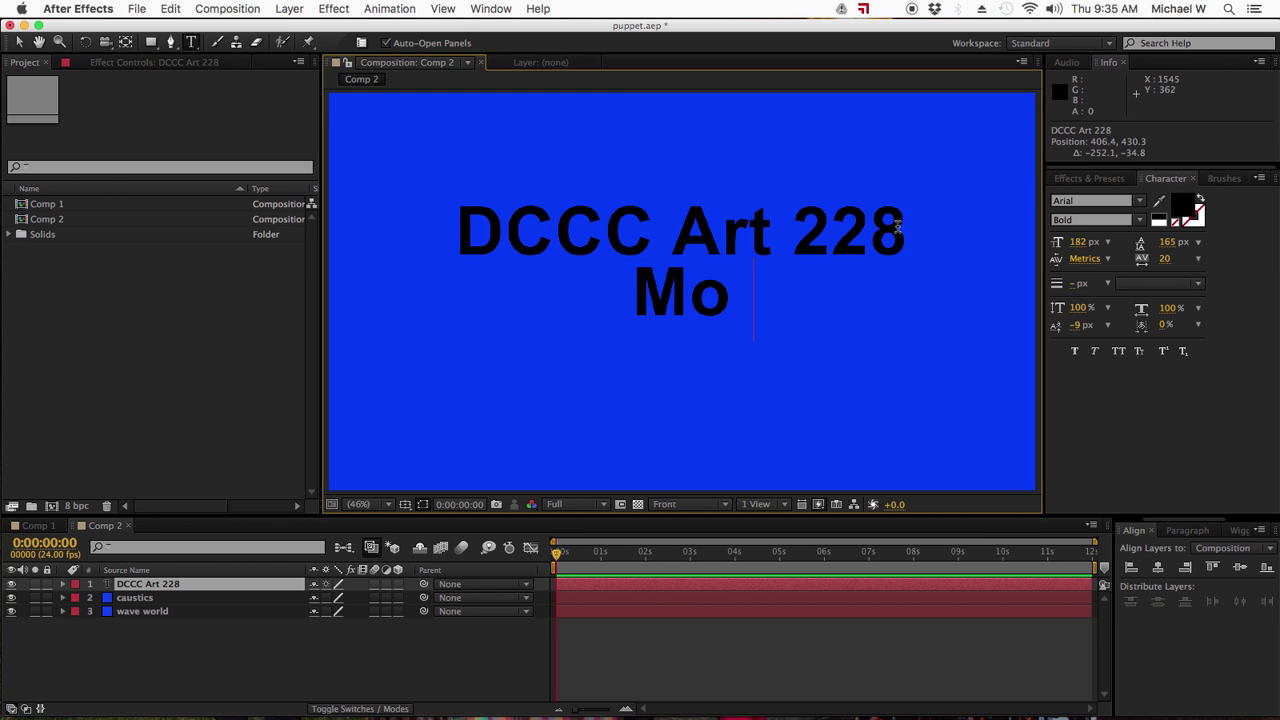
pyautogui.write('tion Graphics')
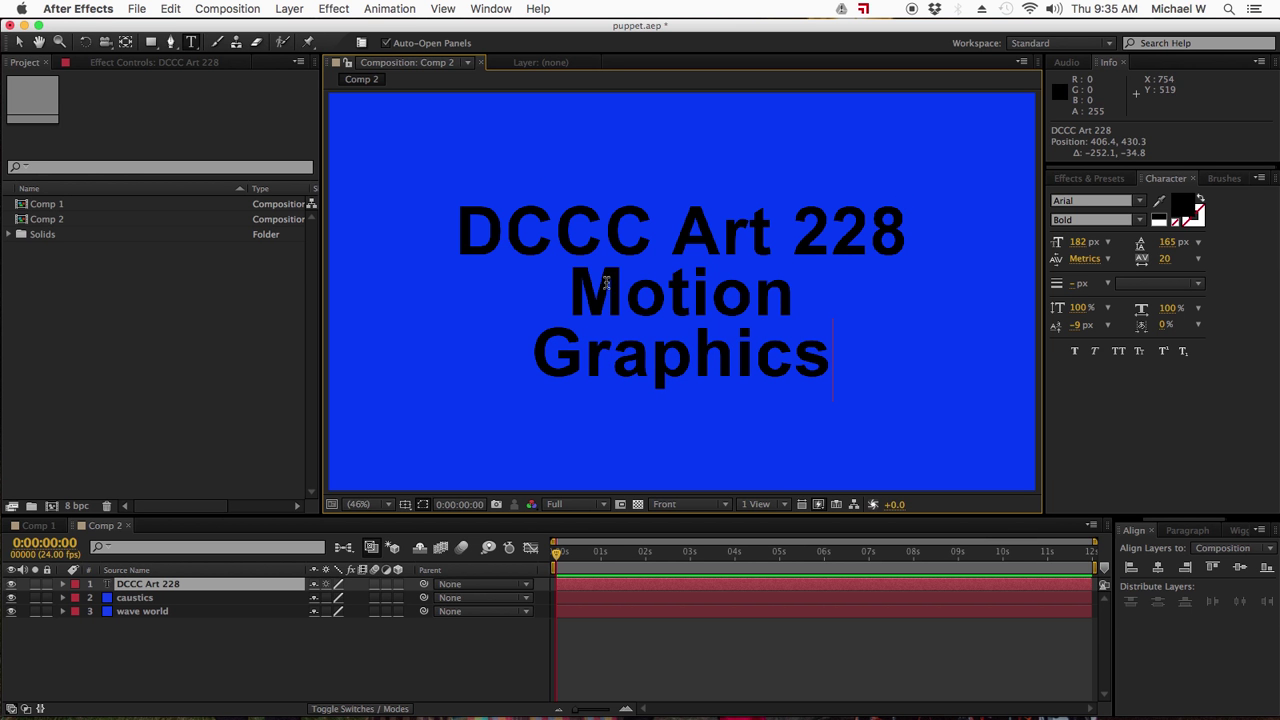
# - Change the fill color of the words "Motion Graphics" to bright yellow
pyautogui.moveTo(585, 289); pyautogui.dragTo(829, 354)
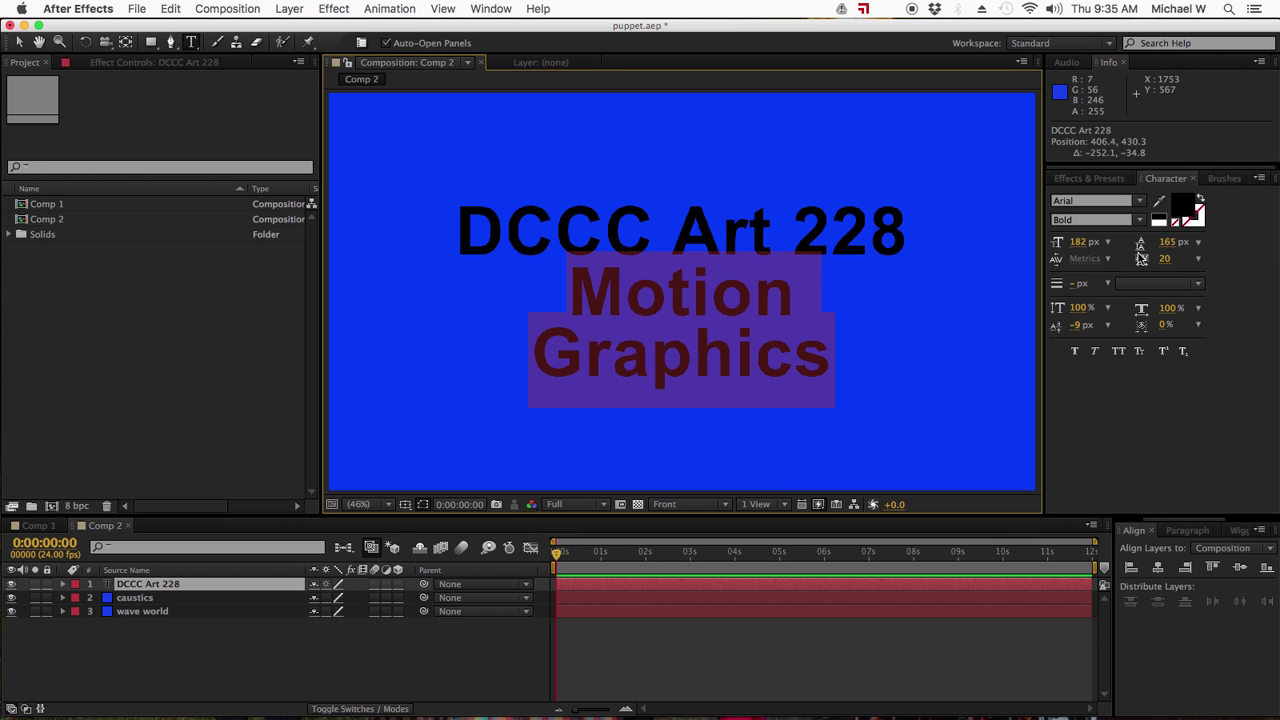
pyautogui.click(1158, 217)
pyautogui.click(1190, 202)
pyautogui.click(889, 645)
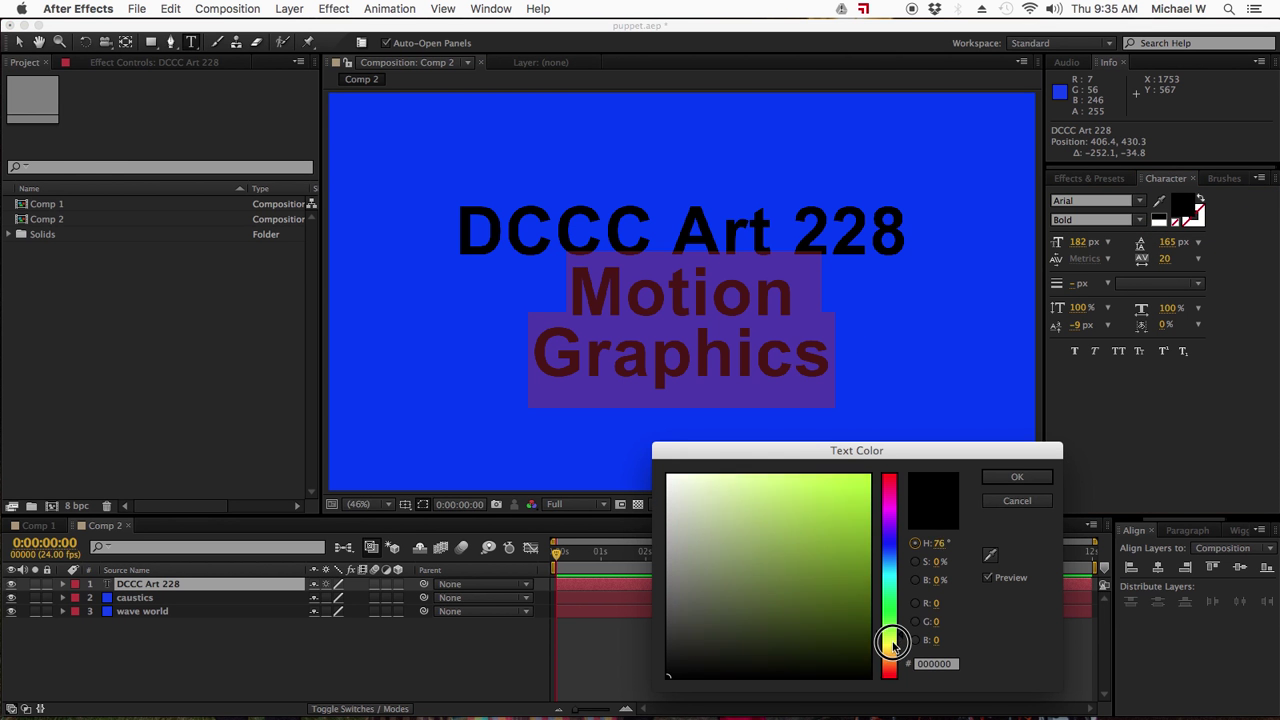
pyautogui.moveTo(842, 556); pyautogui.dragTo(862, 506)
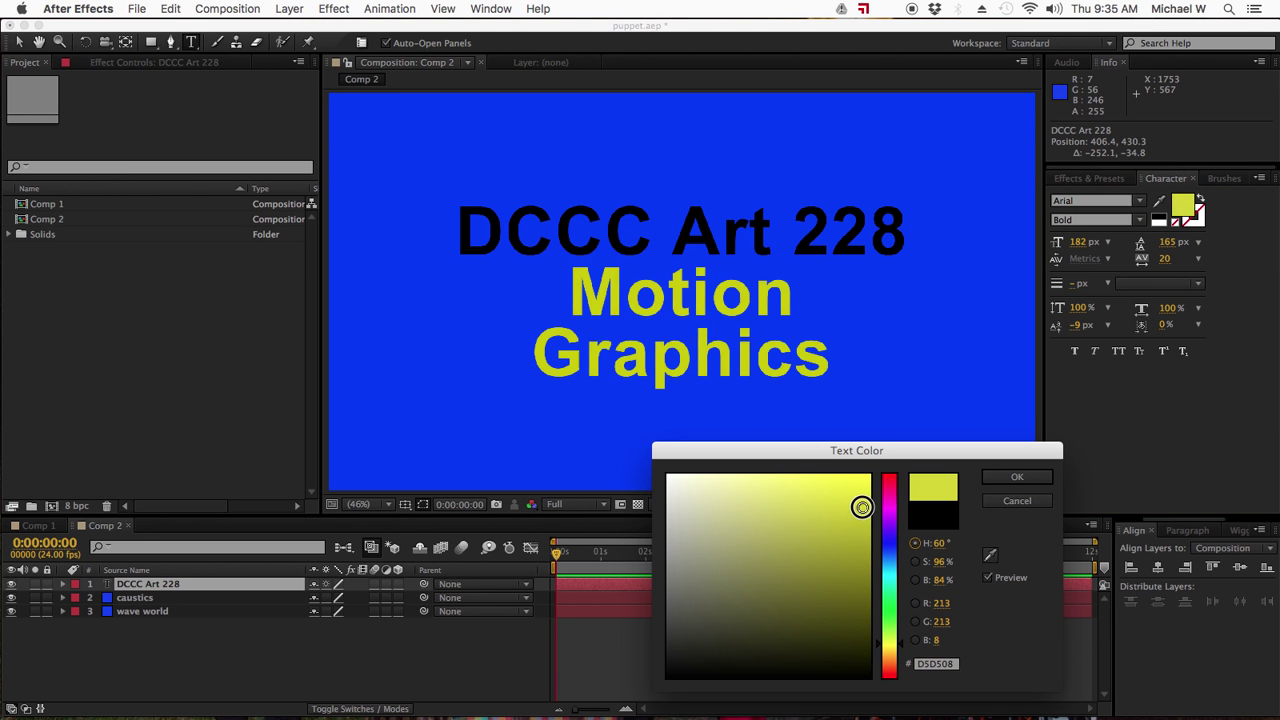
pyautogui.click(1017, 477)
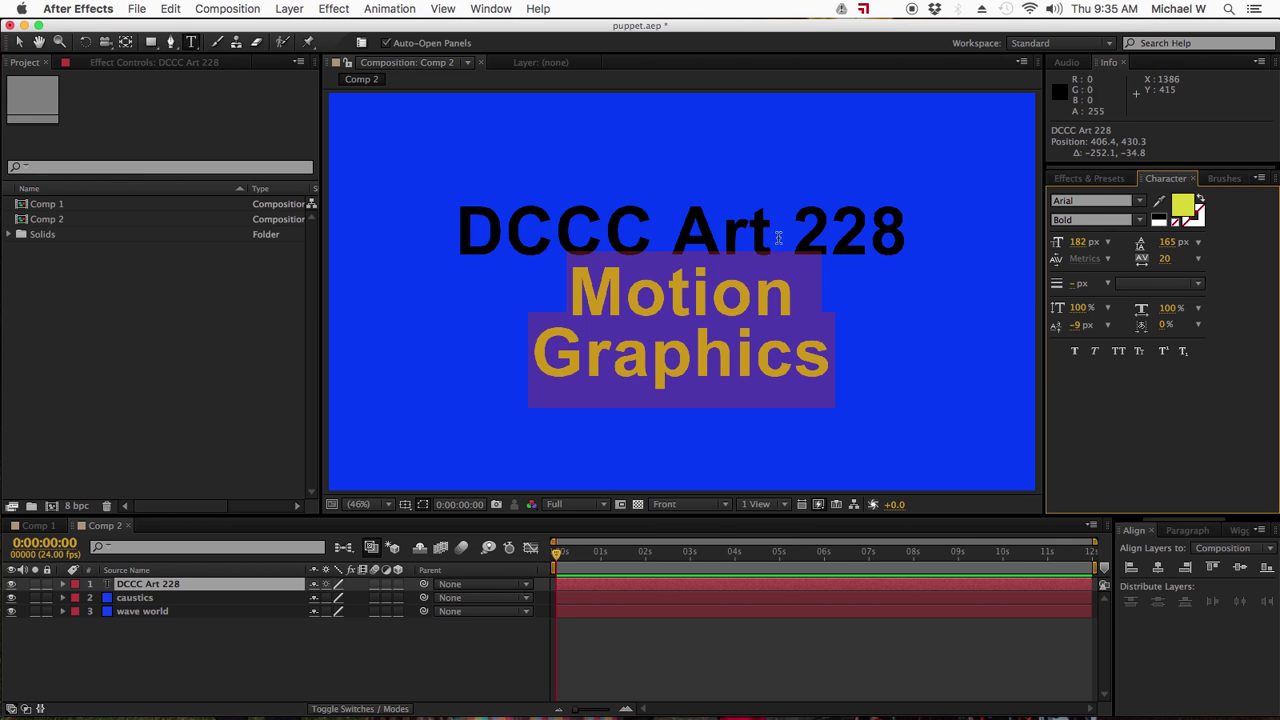
# - Change the fill color of "228" in the first text line to white and finish editing the text layer
pyautogui.click(728, 230)
pyautogui.moveTo(802, 230); pyautogui.dragTo(894, 226)
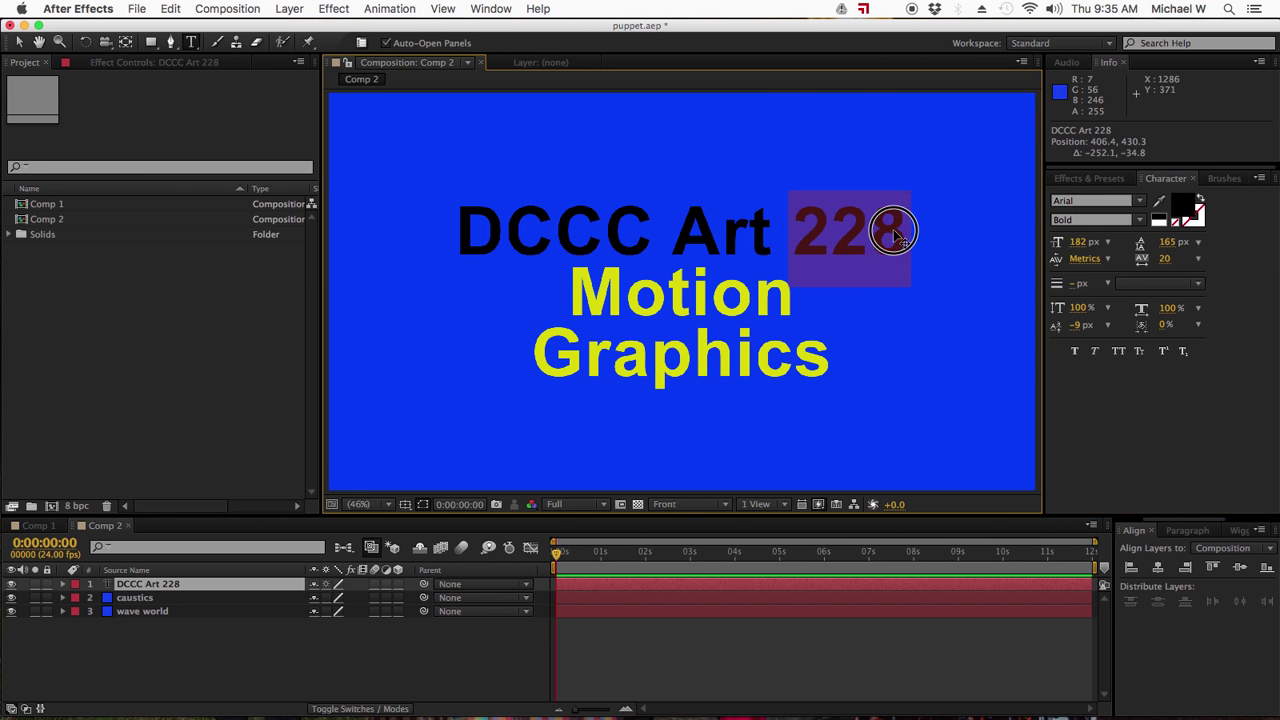
pyautogui.click(1164, 217)
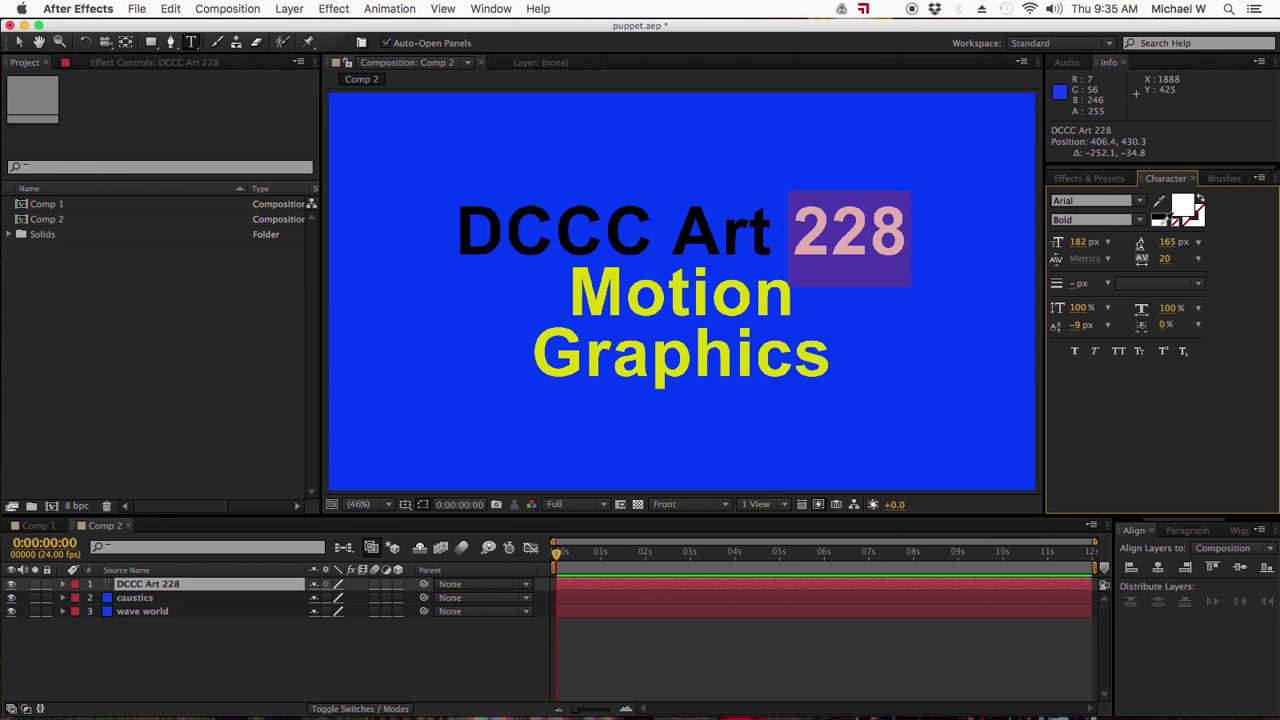
pyautogui.click(18, 44)
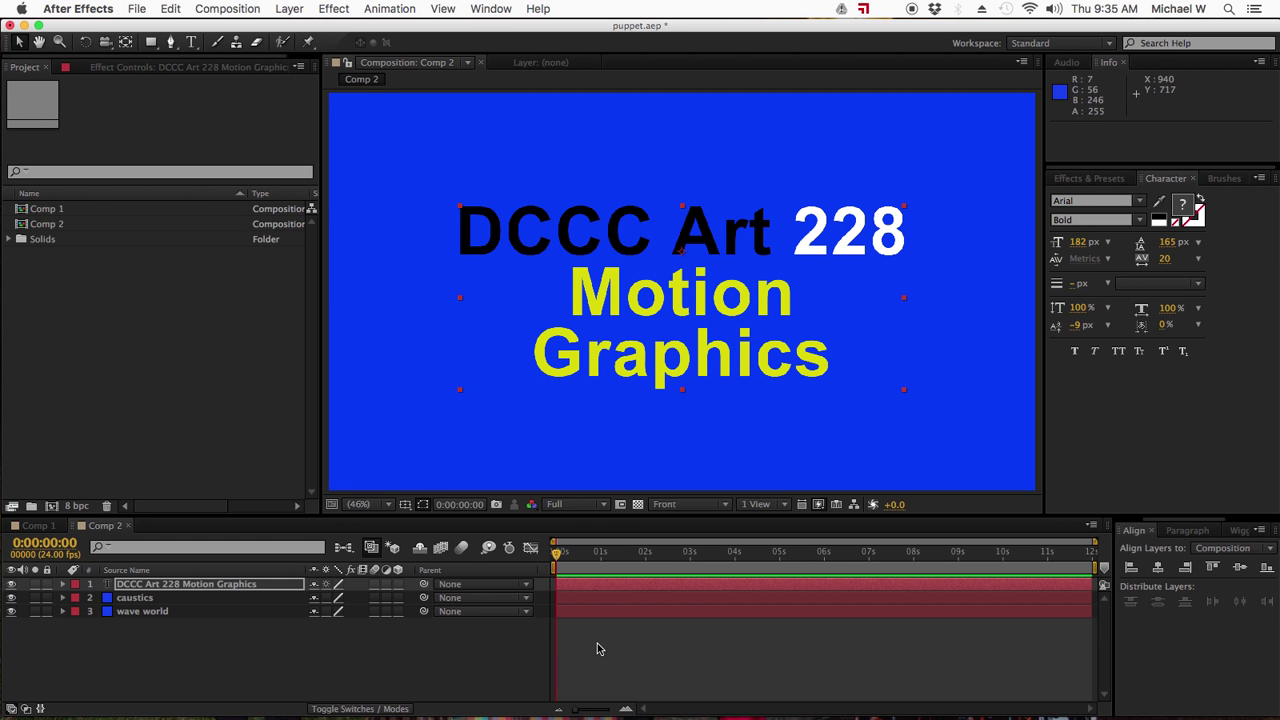
pyautogui.click(380, 647)
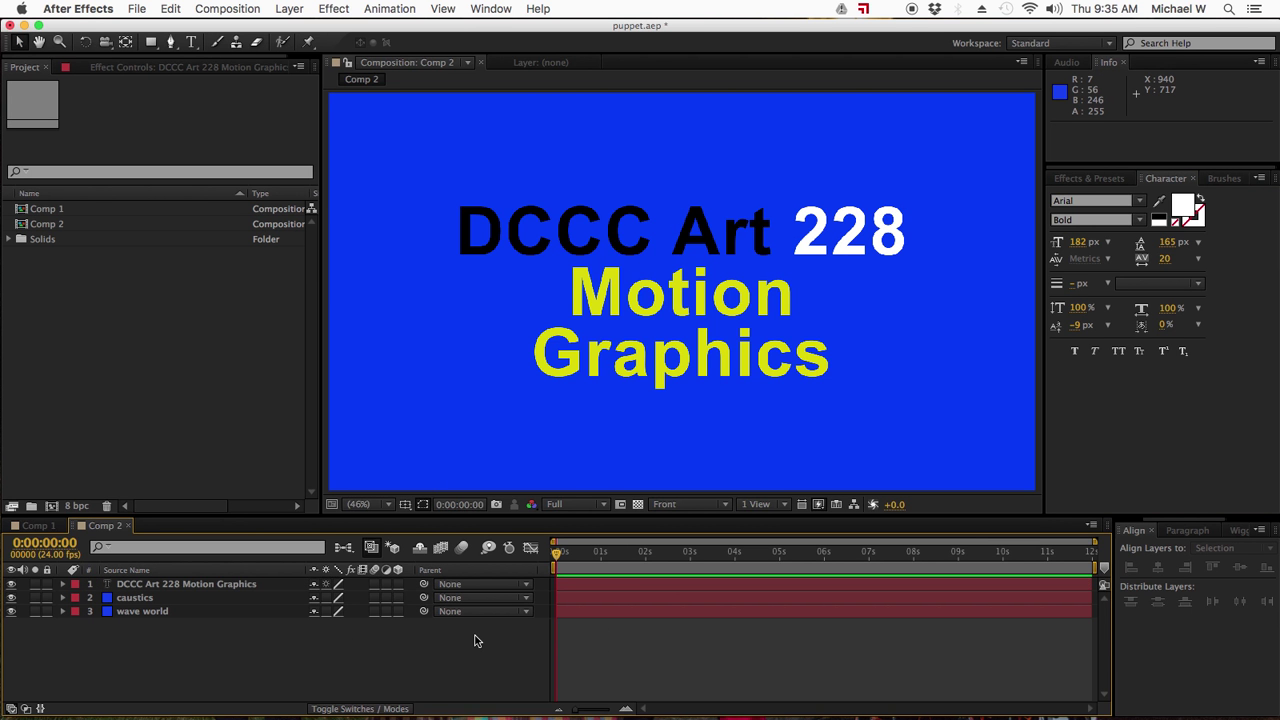
# - Import the image IMG_1542.JPG from the WEEK12 folder into the project
pyautogui.click(169, 371)
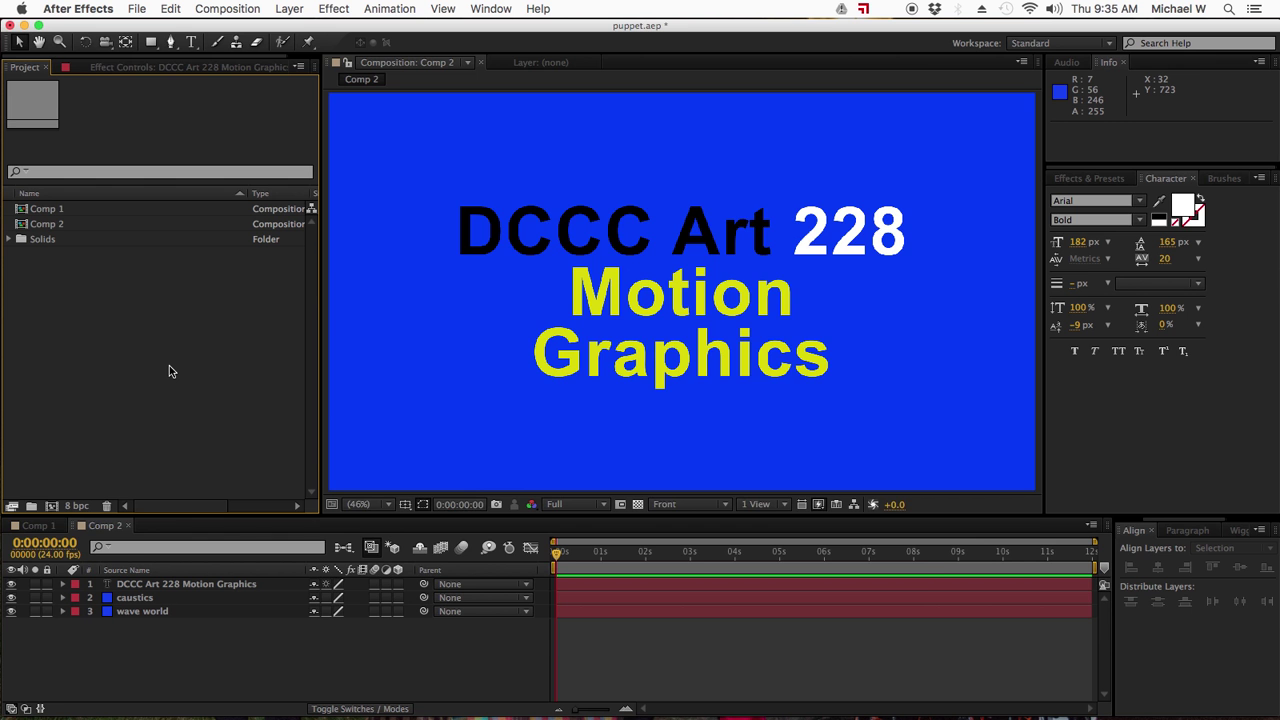
pyautogui.doubleClick(169, 371)
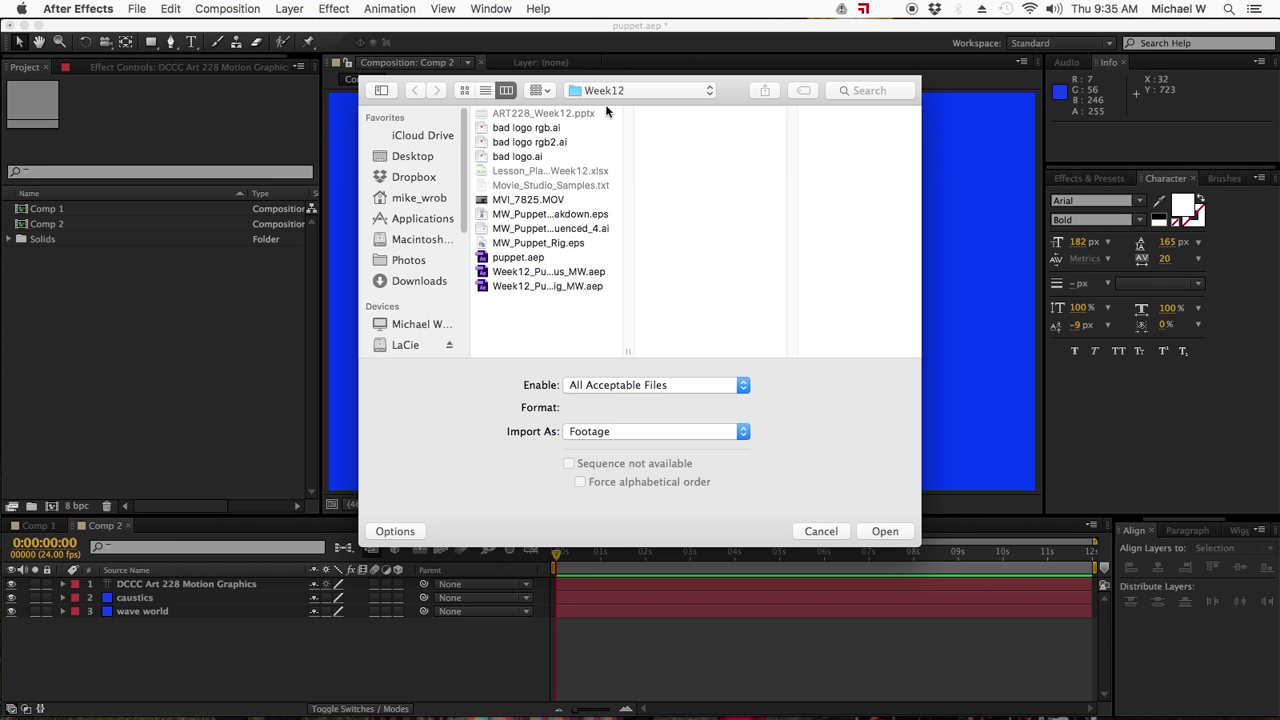
pyautogui.click(535, 200)
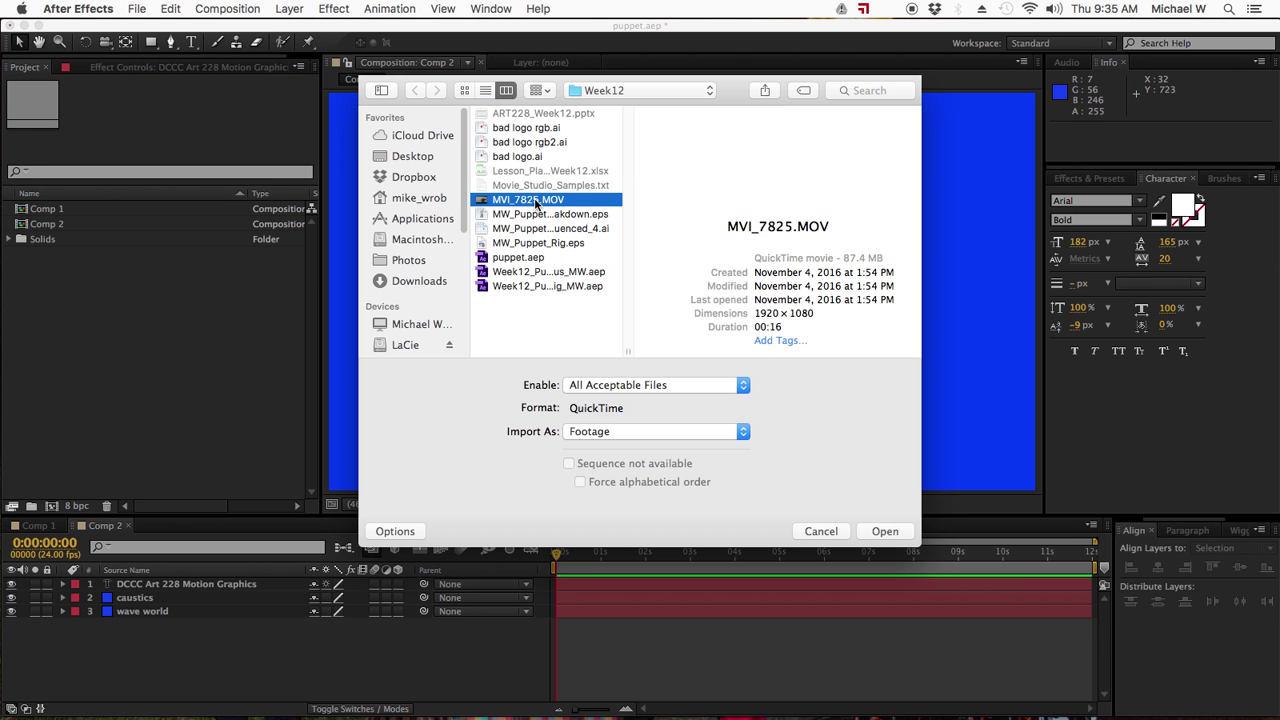
pyautogui.click(530, 243)
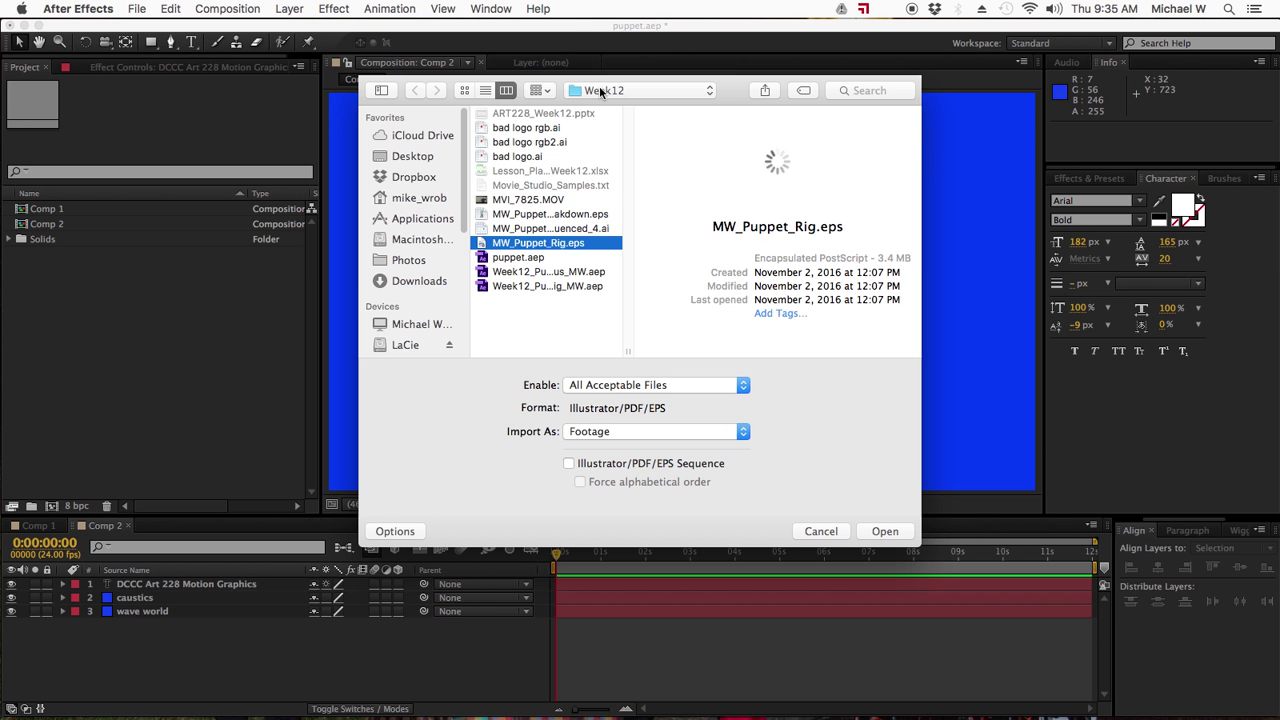
pyautogui.click(601, 91)
pyautogui.click(603, 107)
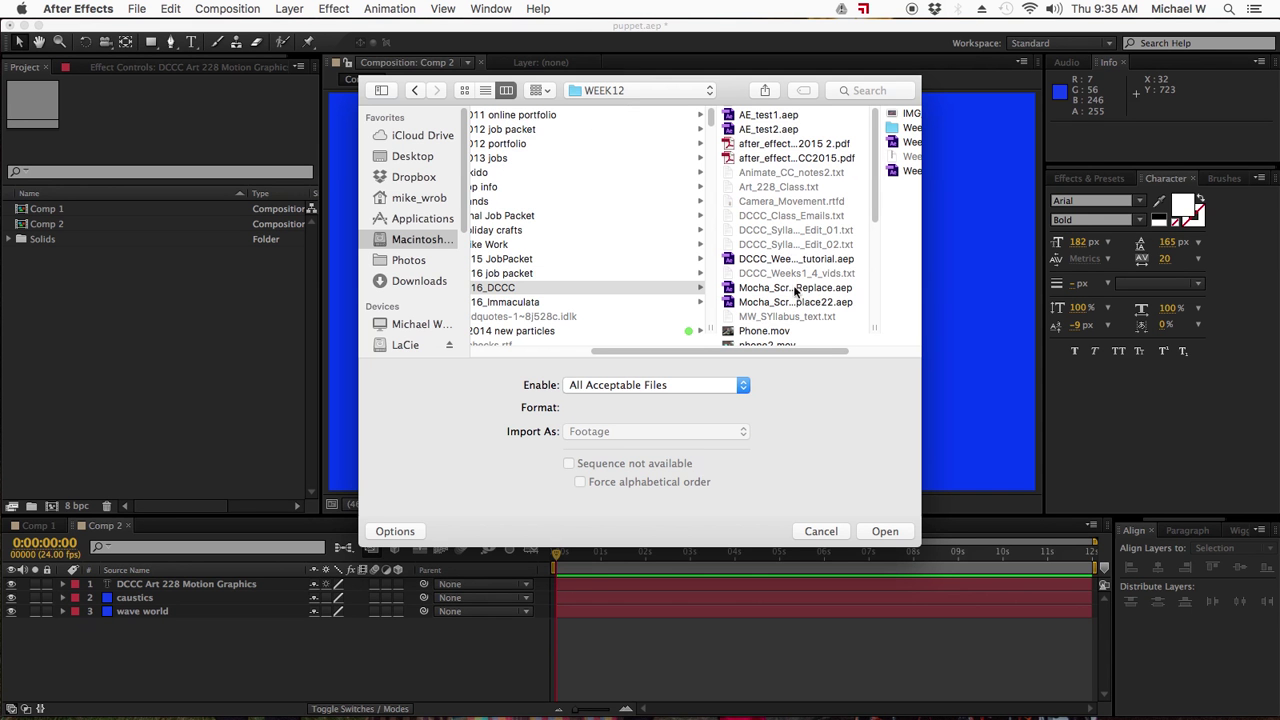
pyautogui.scroll(-5, 797, 286)
pyautogui.moveTo(717, 354); pyautogui.dragTo(811, 358)
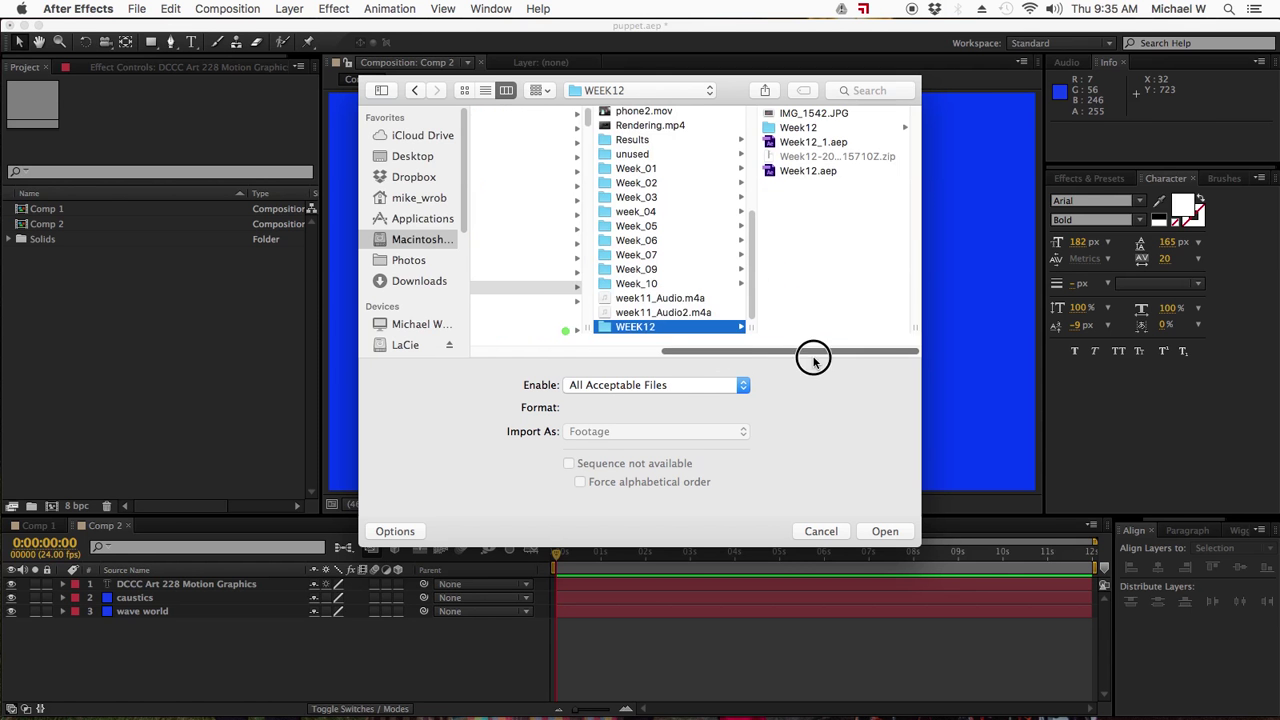
pyautogui.click(805, 114)
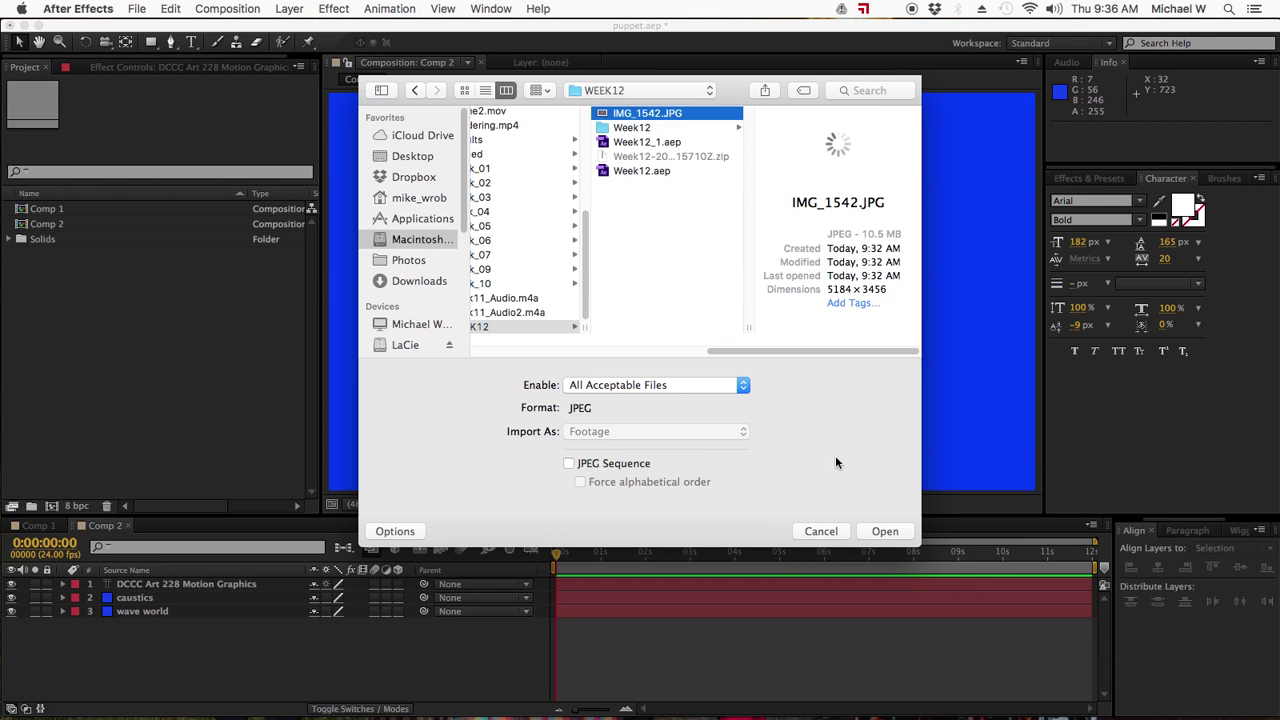
pyautogui.click(880, 531)
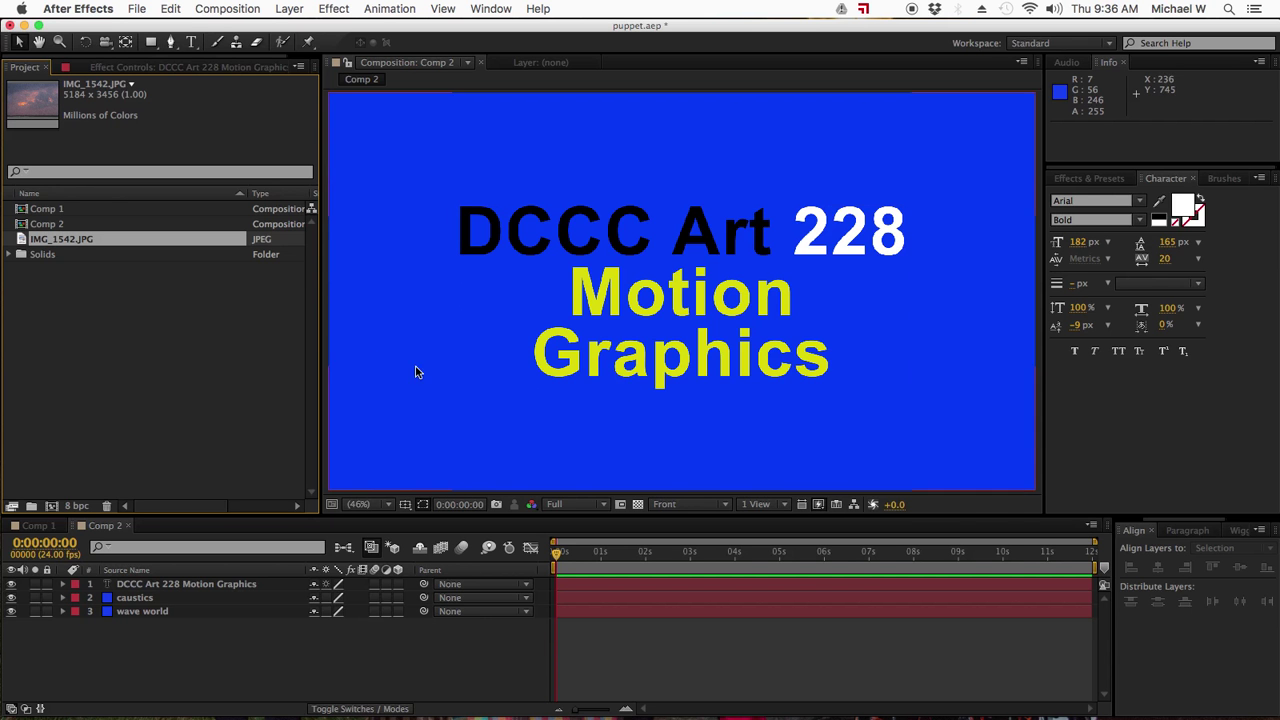
# - Place IMG_1542.JPG directly beneath the title text layer in Comp 2 and, with the text hidden, scale the image to 48%
pyautogui.moveTo(57, 240); pyautogui.dragTo(126, 597)
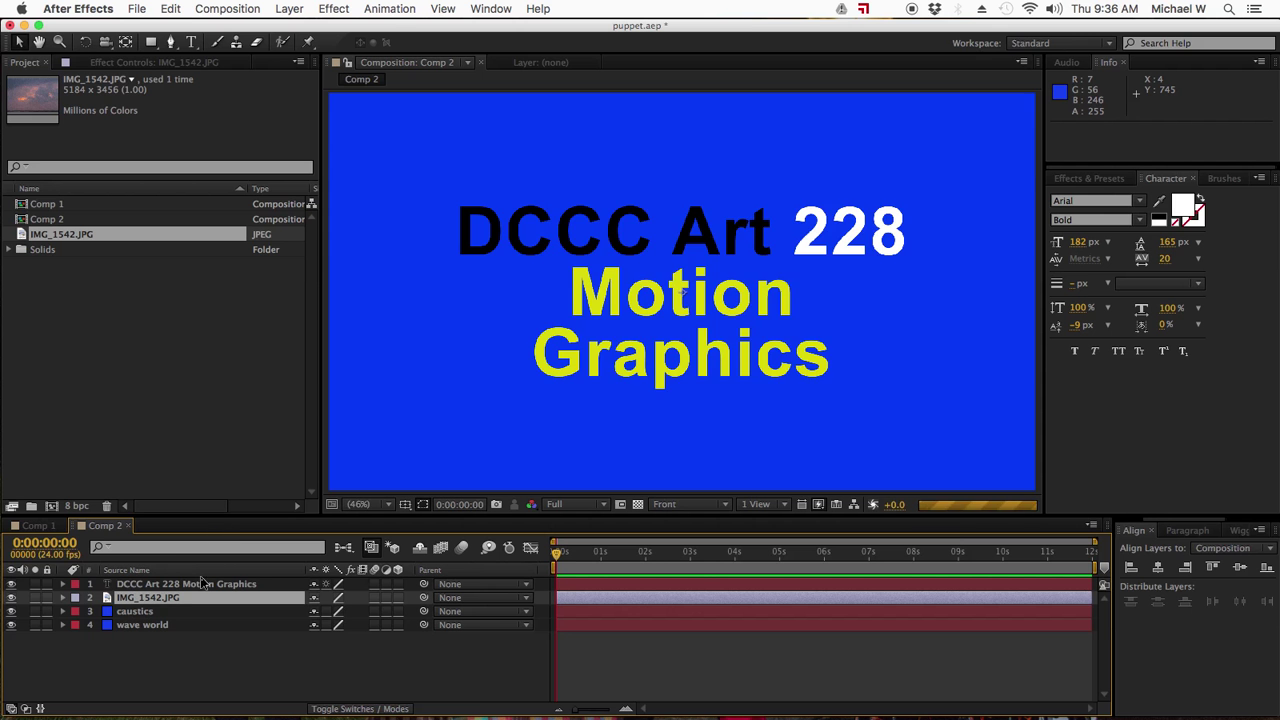
pyautogui.click(11, 584)
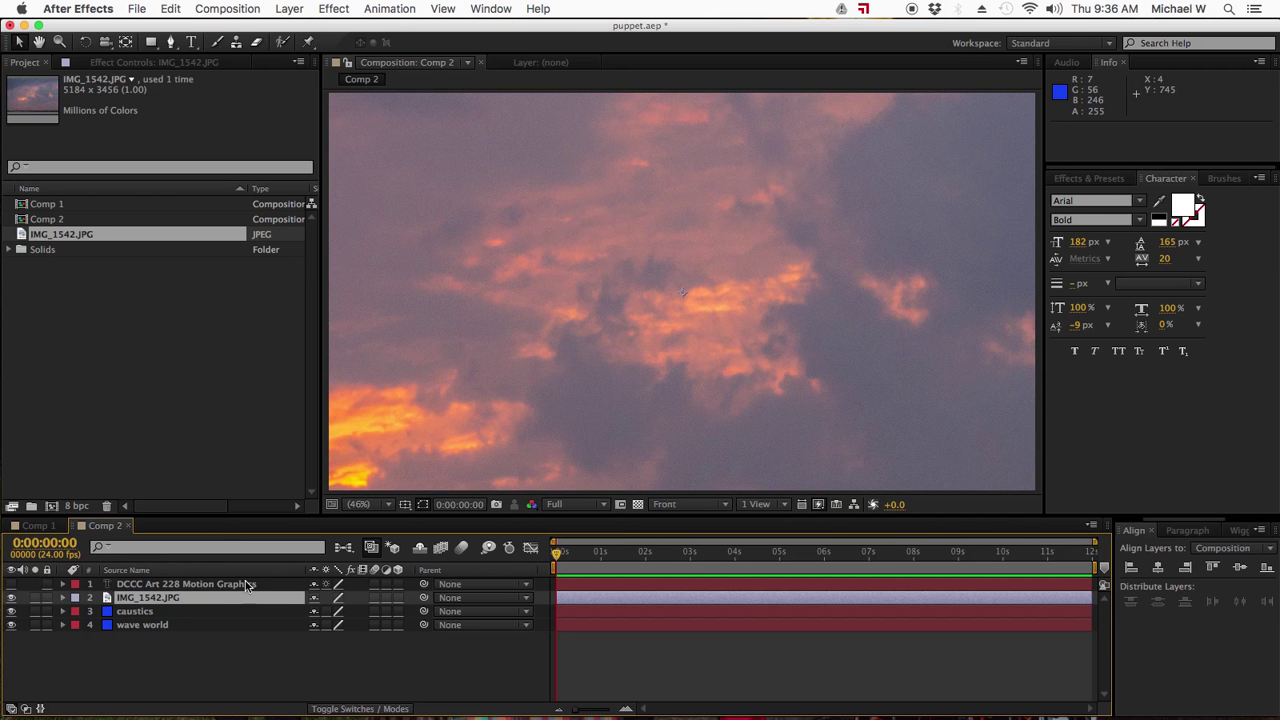
pyautogui.press('s')
pyautogui.moveTo(362, 611)
pyautogui.mouseDown()
pyautogui.moveTo(312, 625)
pyautogui.moveTo(337, 613)
pyautogui.mouseUp()
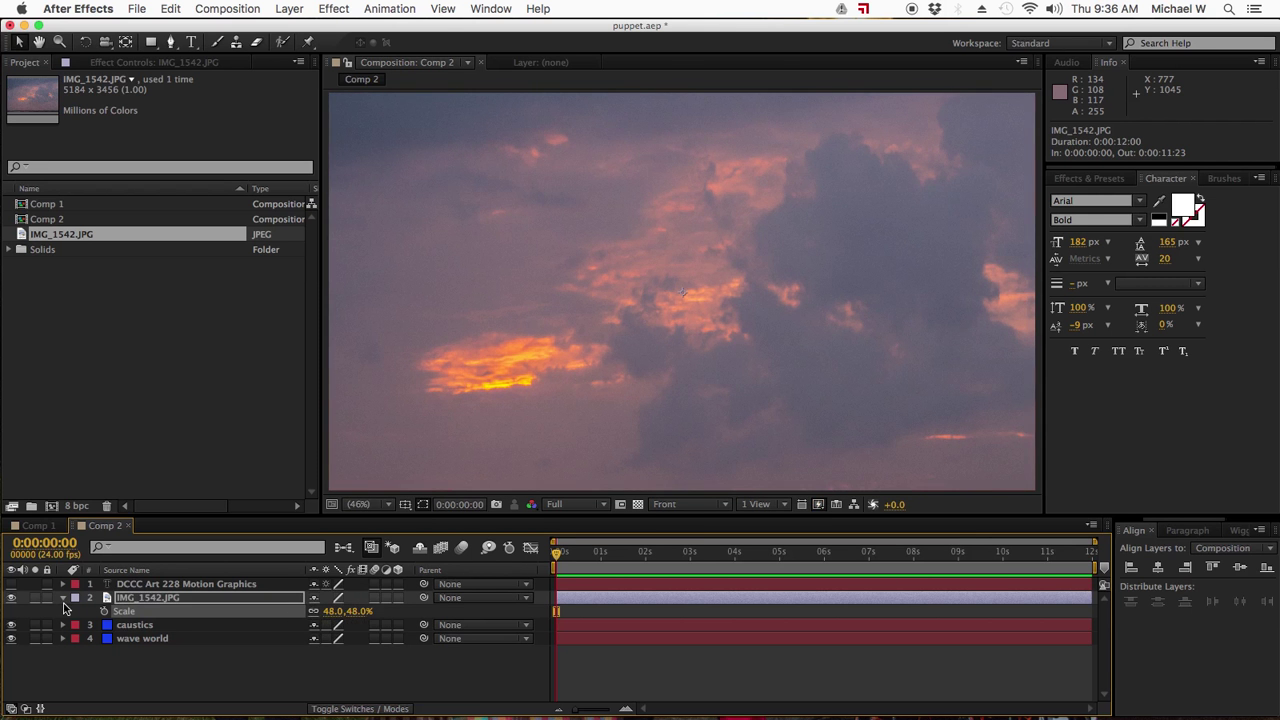
pyautogui.click(63, 598)
# - Reorder the layers so the hidden text and hidden IMG_1542.JPG sit beneath caustics and wave world, and save the project
pyautogui.moveTo(134, 604); pyautogui.dragTo(134, 645)
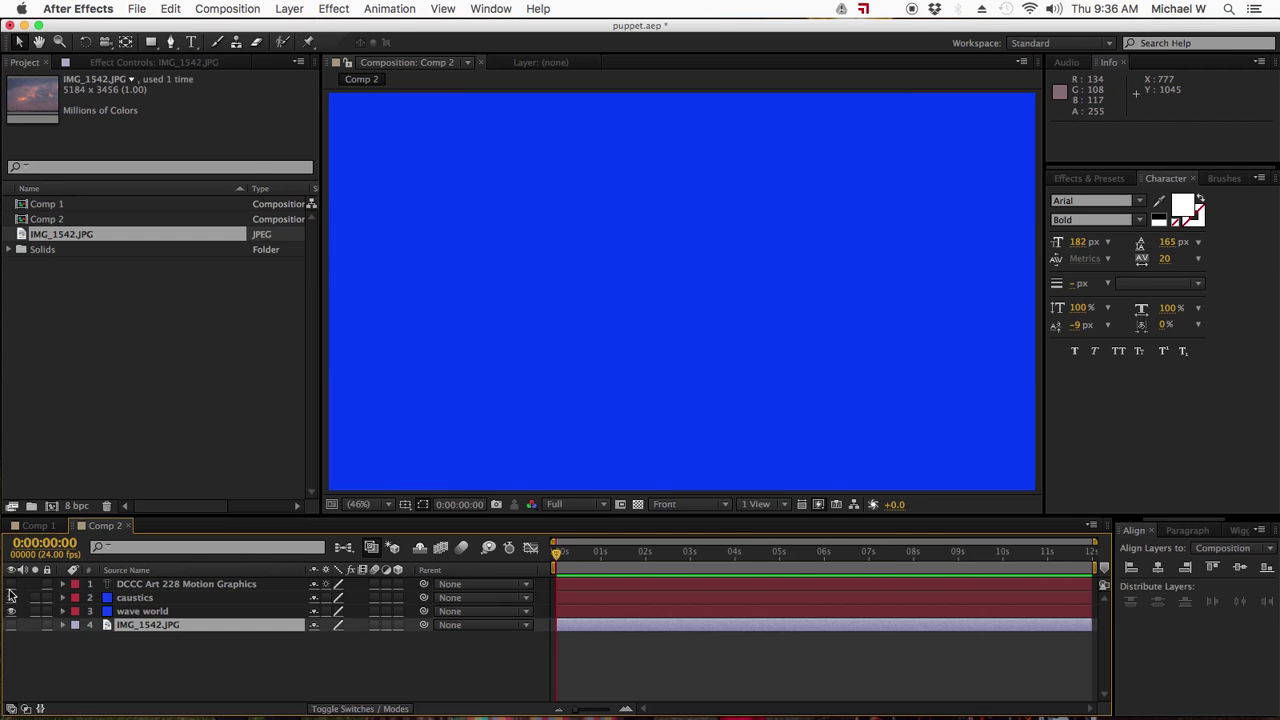
pyautogui.click(12, 596)
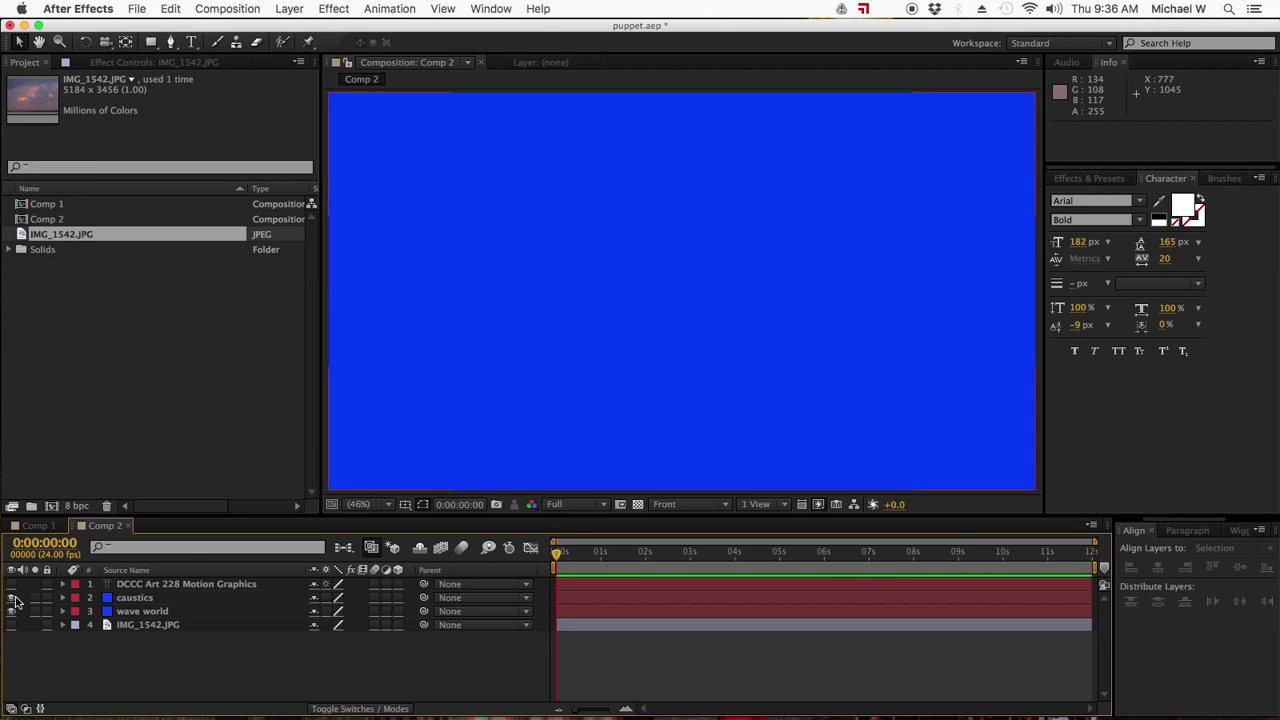
pyautogui.moveTo(140, 584); pyautogui.dragTo(137, 625)
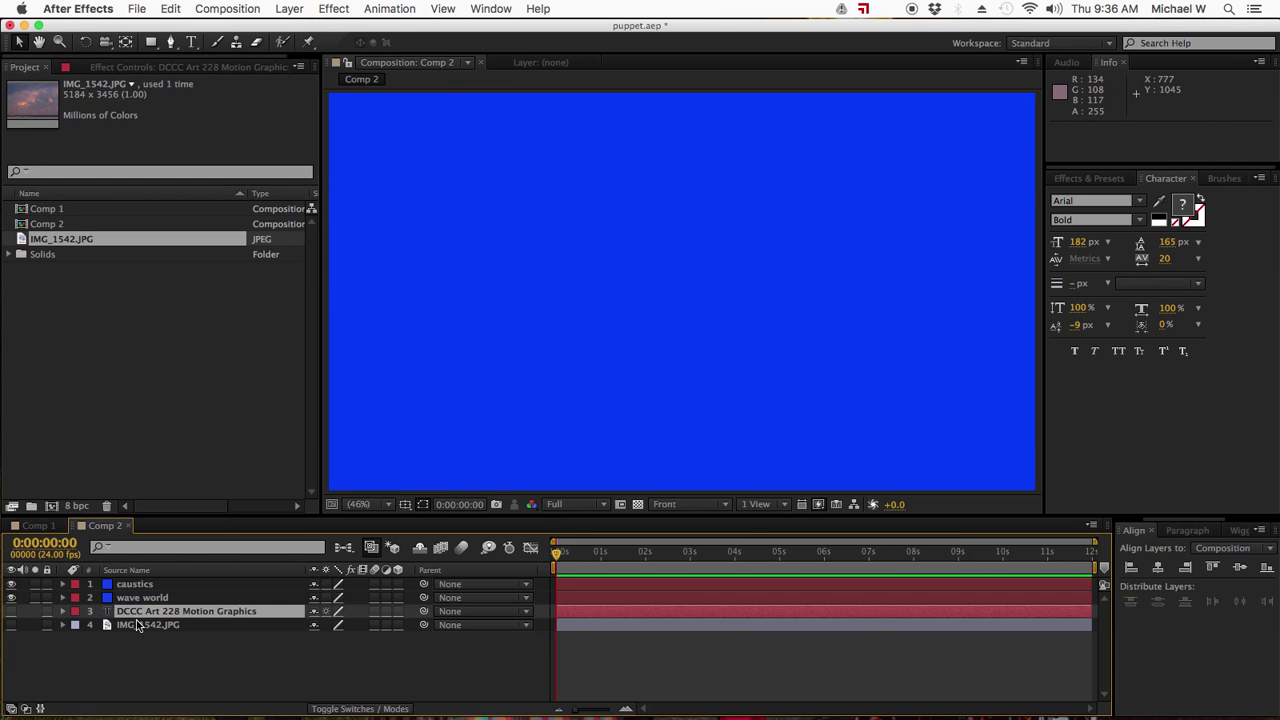
pyautogui.click(158, 661)
pyautogui.press('cmd+s')
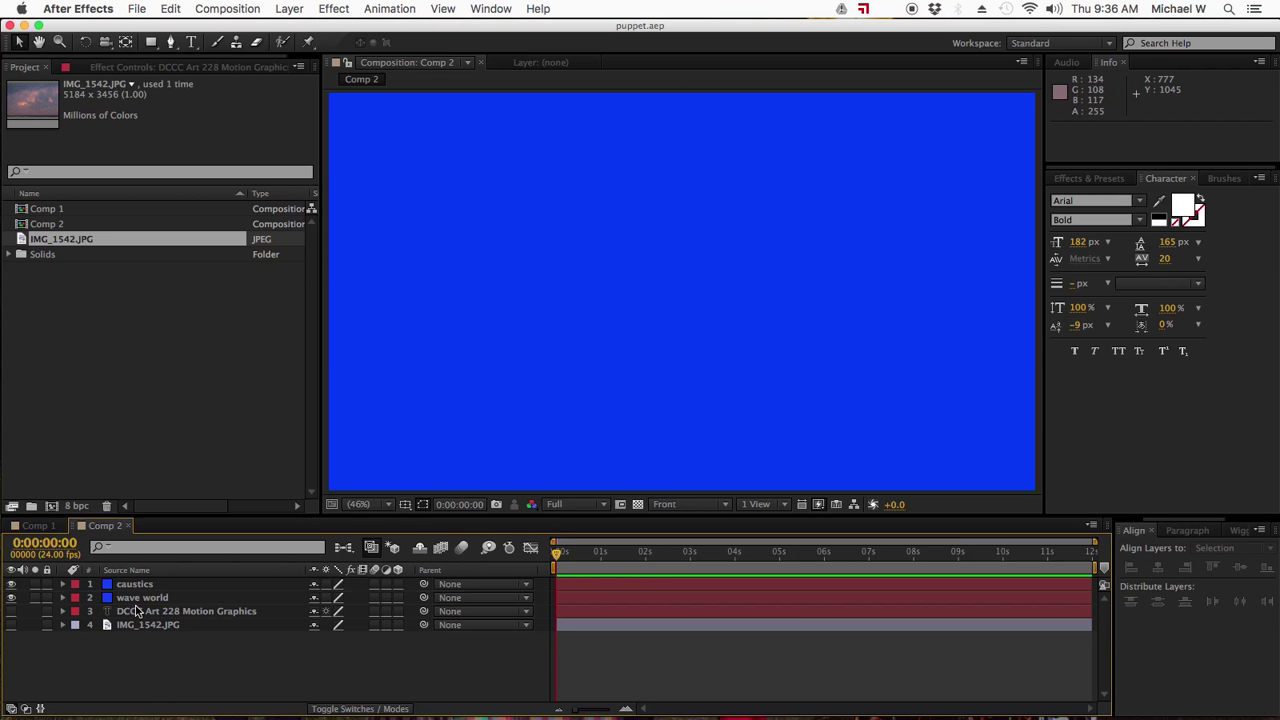
# - Find the Wave World simulation effect and apply it to the wave world solid
pyautogui.click(142, 597)
pyautogui.click(1089, 179)
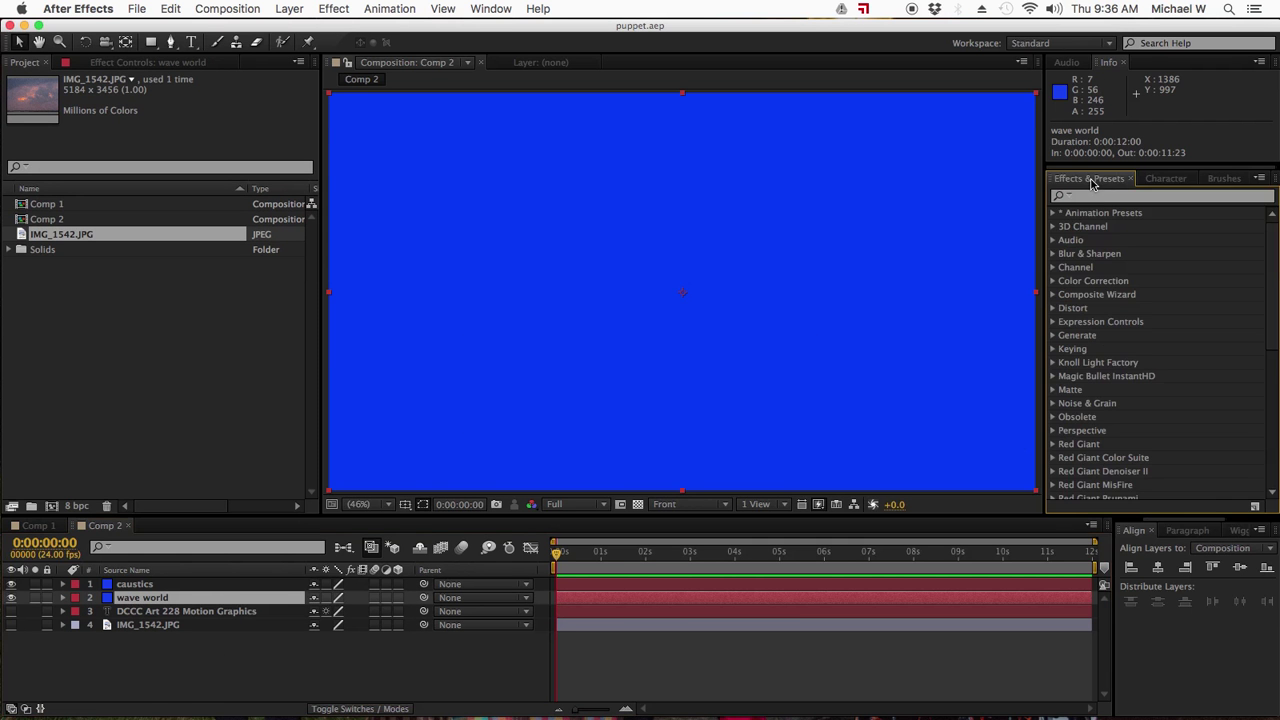
pyautogui.click(1110, 194)
pyautogui.write('wave')
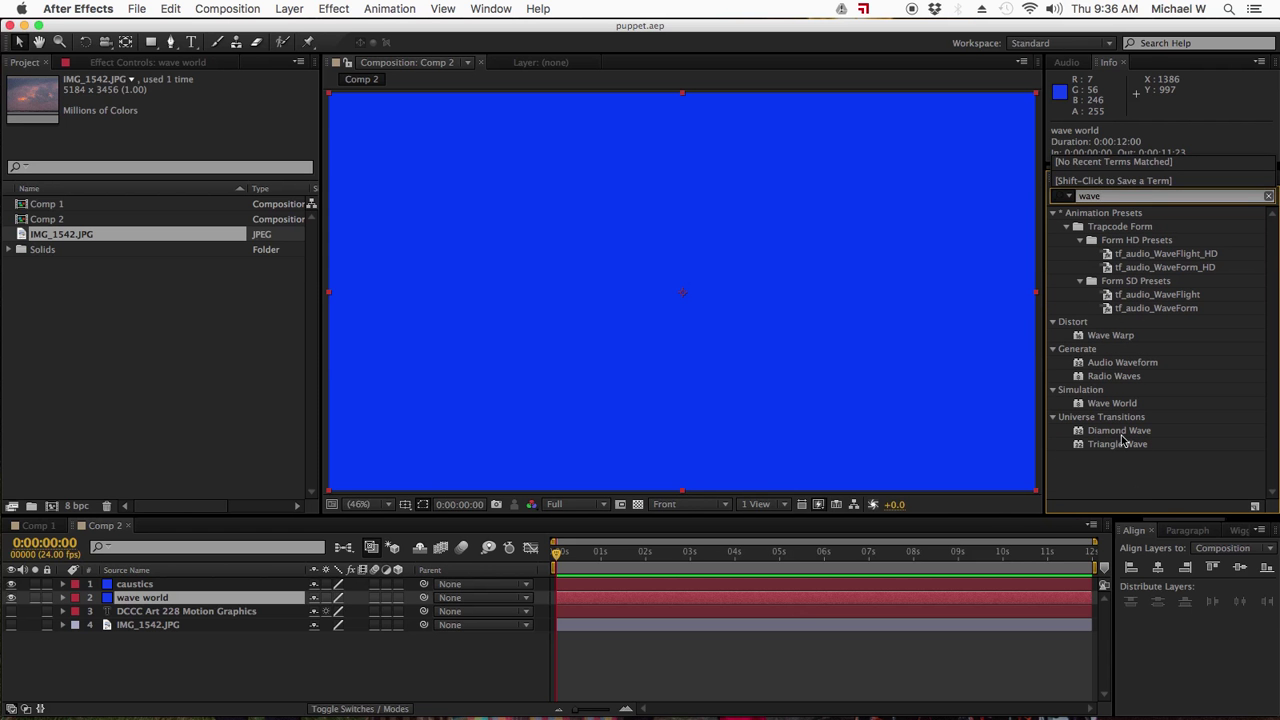
pyautogui.doubleClick(1112, 403)
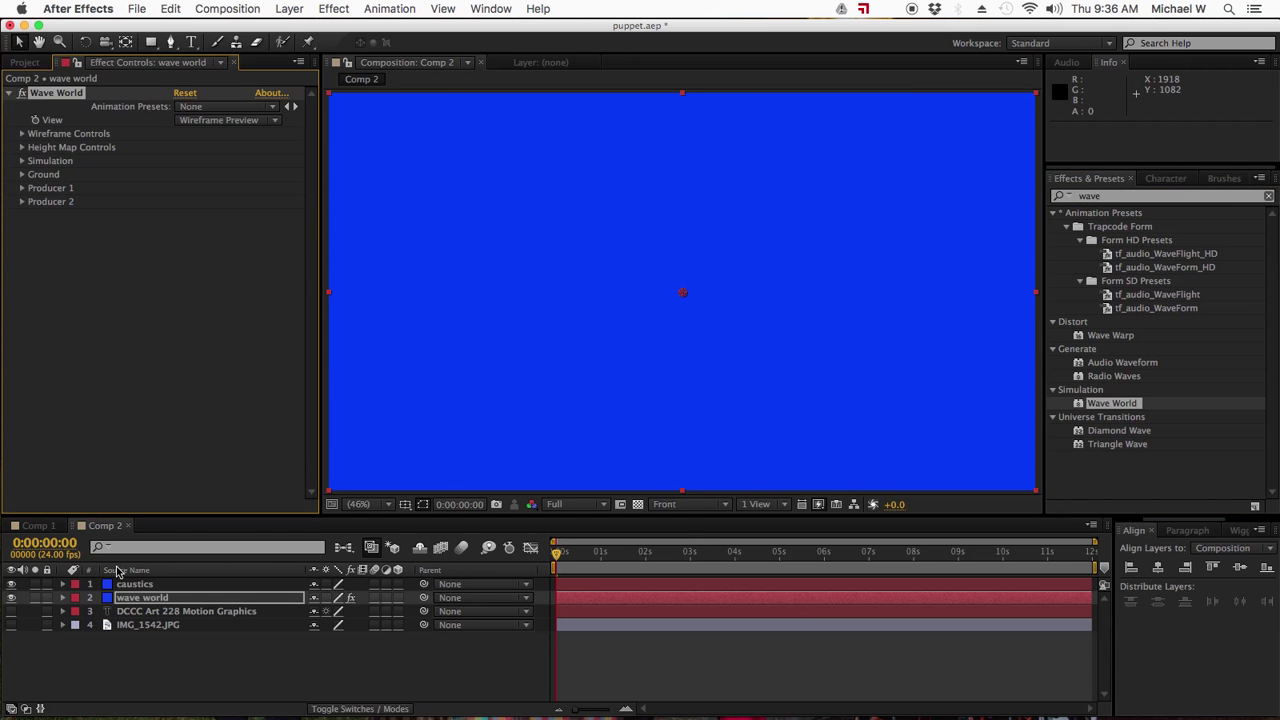
# - Find the Caustics simulation effect and apply it to the caustics solid
pyautogui.click(130, 585)
pyautogui.click(1122, 198)
pyautogui.write('cau')
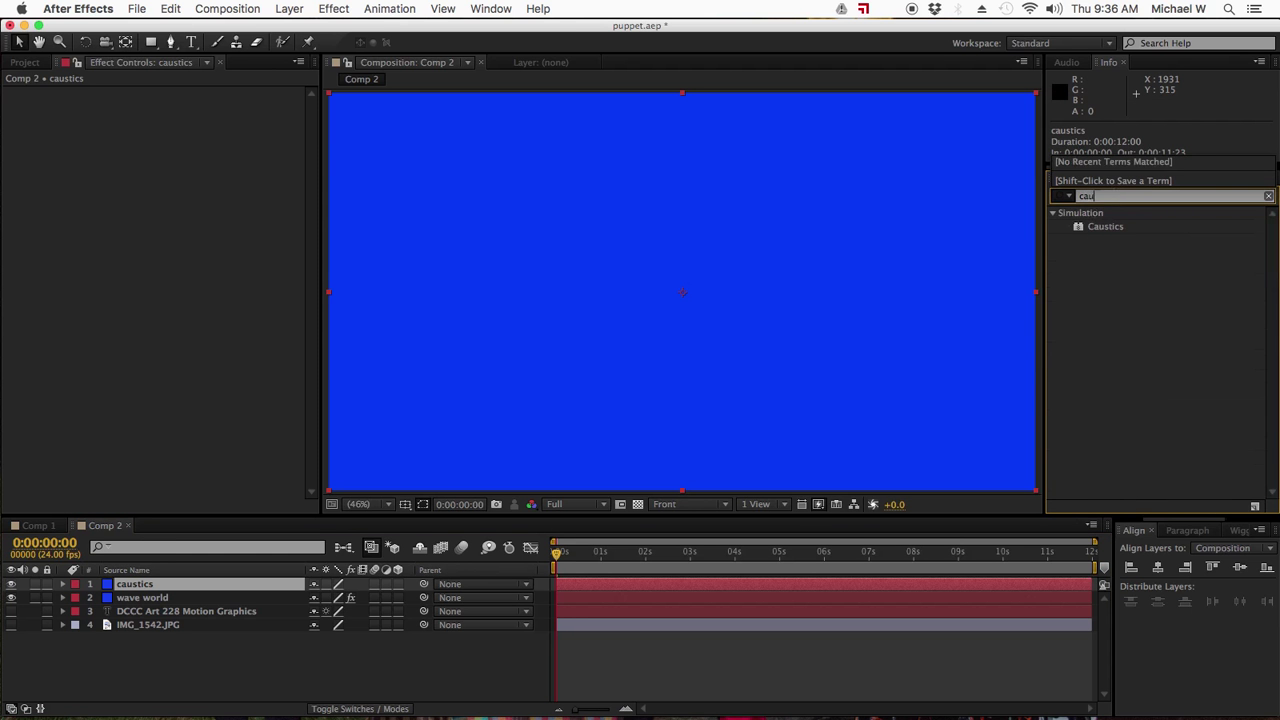
pyautogui.write('s')
pyautogui.click(1078, 228)
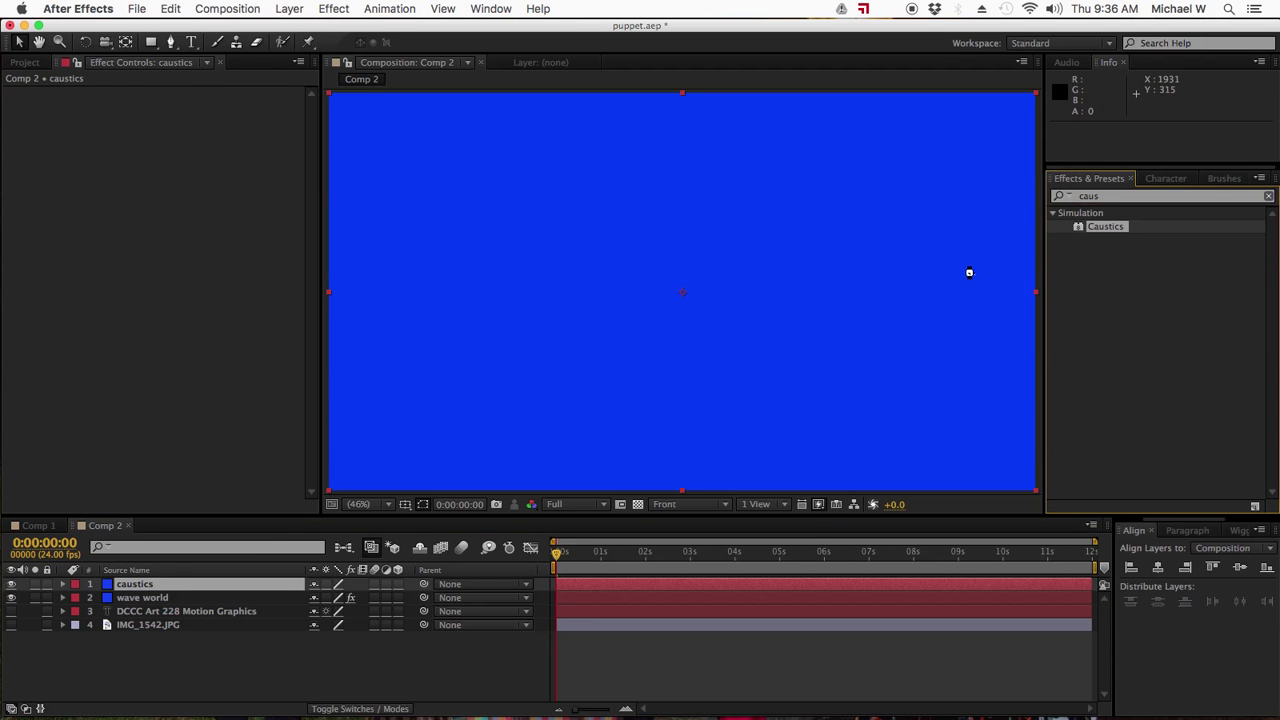
pyautogui.moveTo(969, 272); pyautogui.dragTo(969, 275)
# - Pre-compose the wave world layer as "wave world PC", moving all attributes into the new composition
pyautogui.click(147, 598)
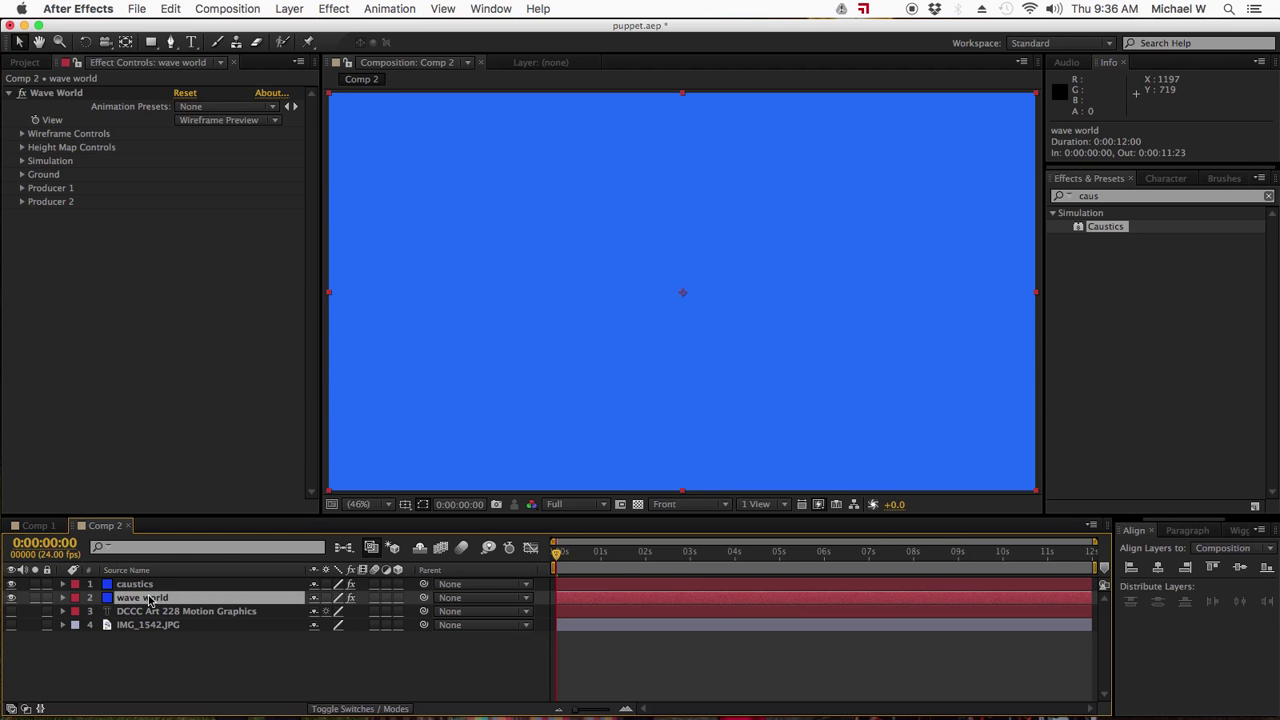
pyautogui.rightClick(170, 597)
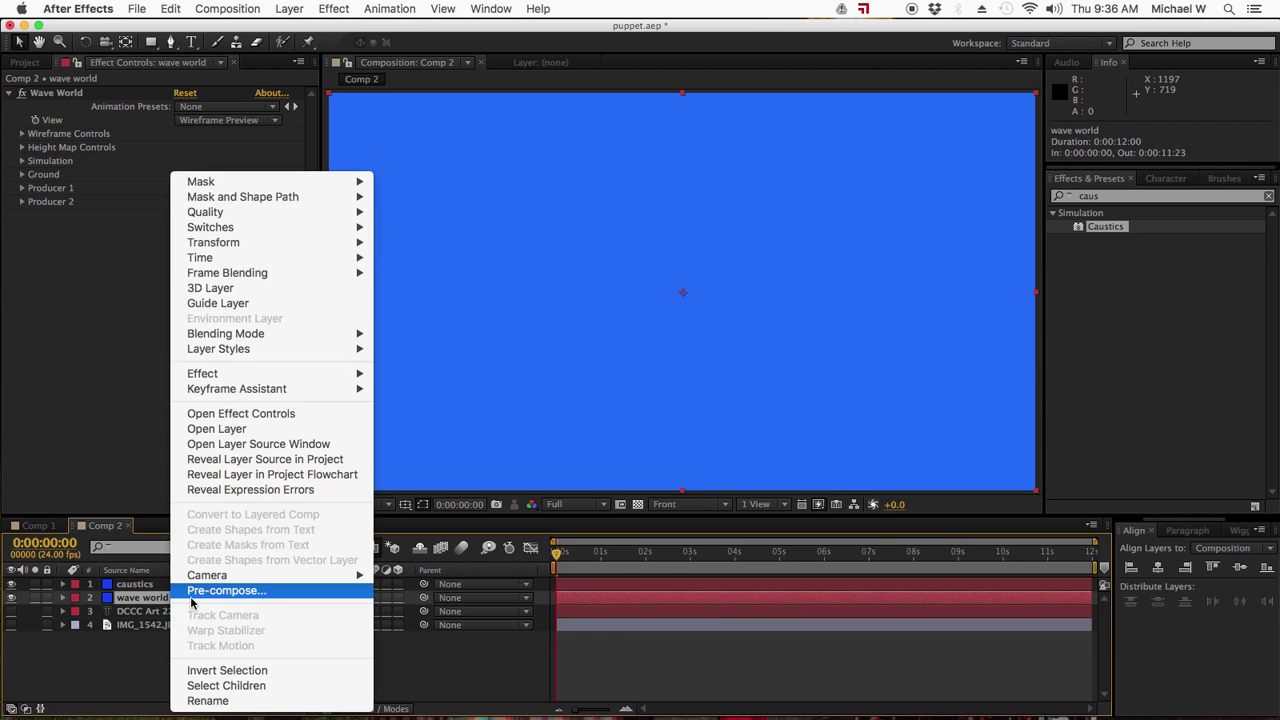
pyautogui.click(193, 593)
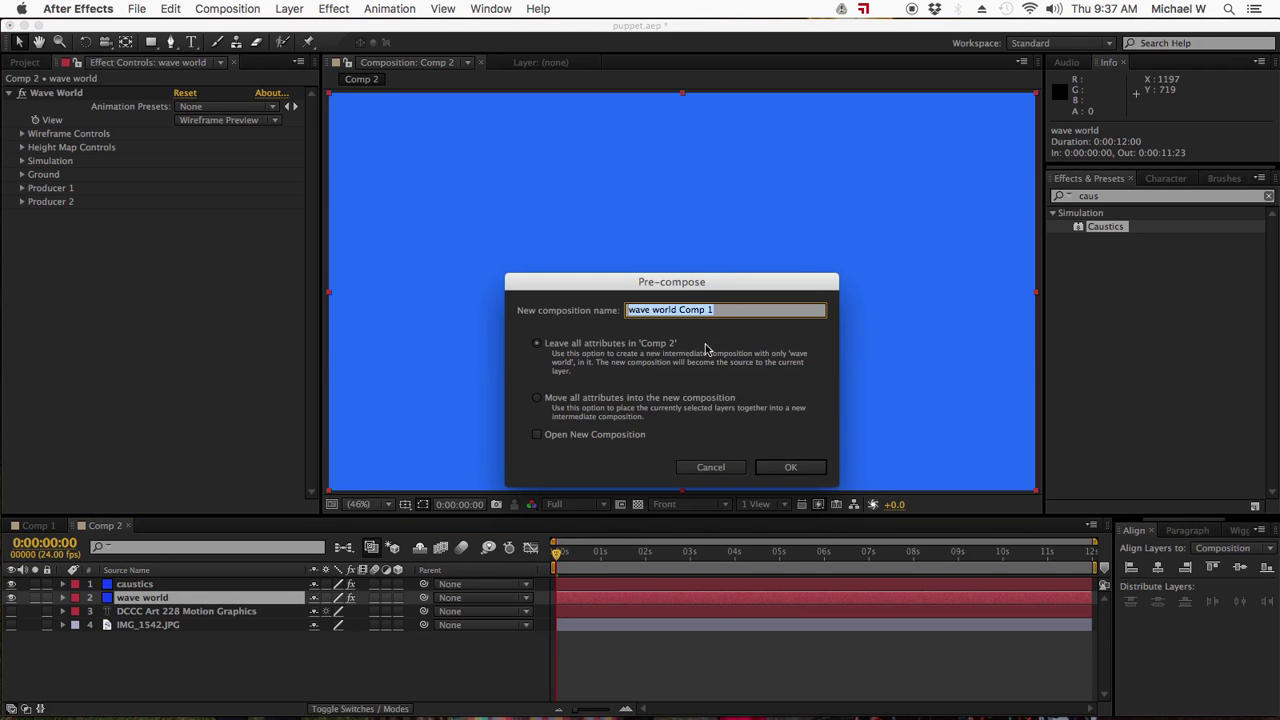
pyautogui.moveTo(679, 310); pyautogui.dragTo(770, 313)
pyautogui.write('PC')
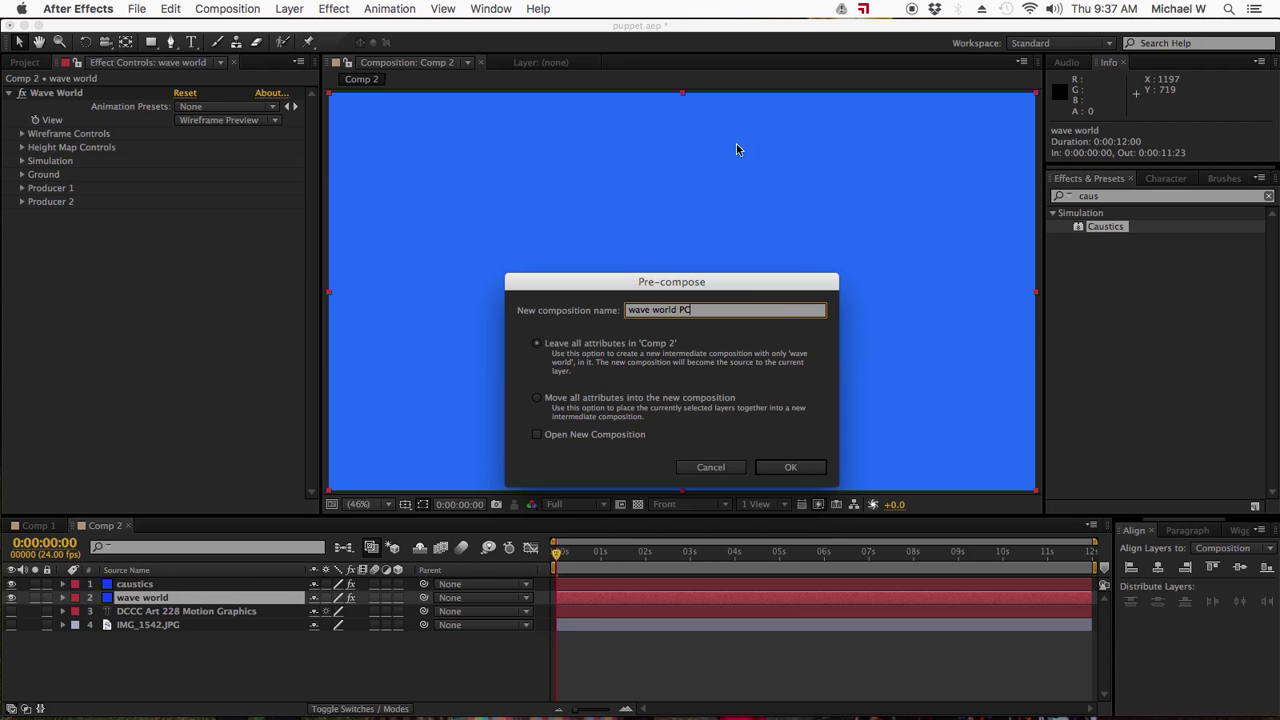
pyautogui.click(604, 402)
pyautogui.click(788, 469)
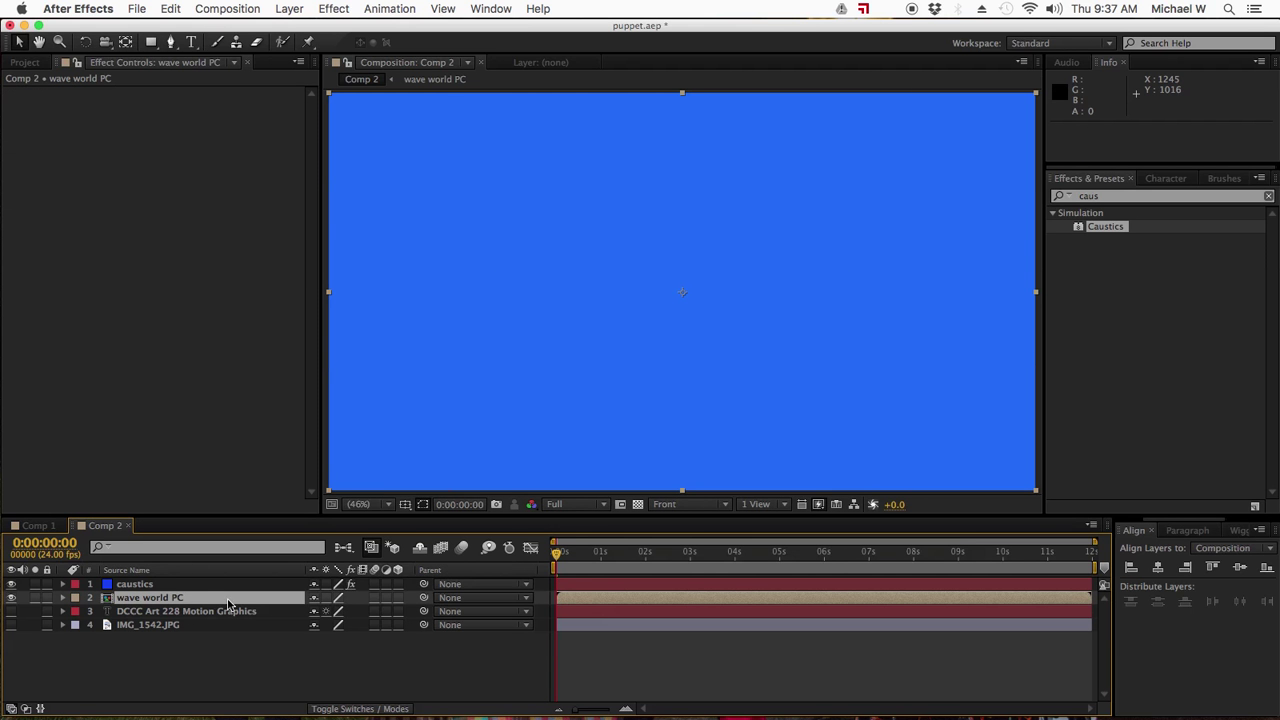
# - Open the wave world PC composition, save the project, and preview the wireframe waves up to 0:00:03:09
pyautogui.doubleClick(155, 598)
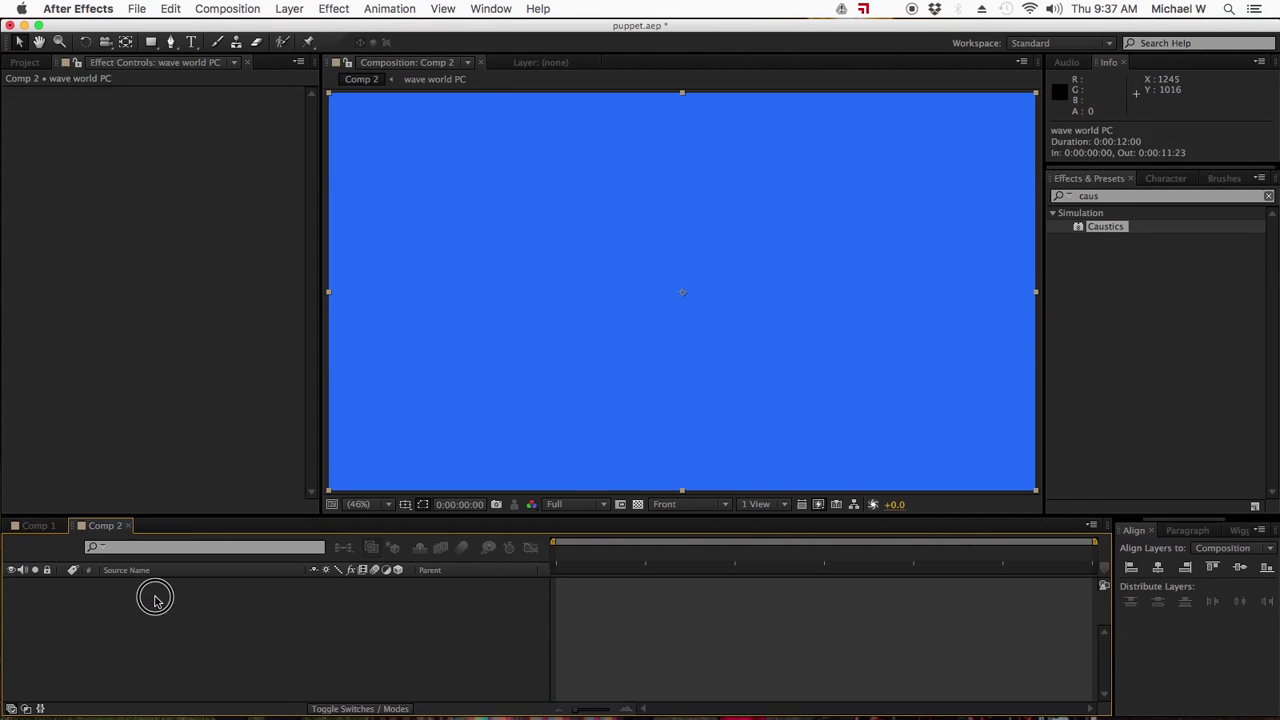
pyautogui.press('super+s')
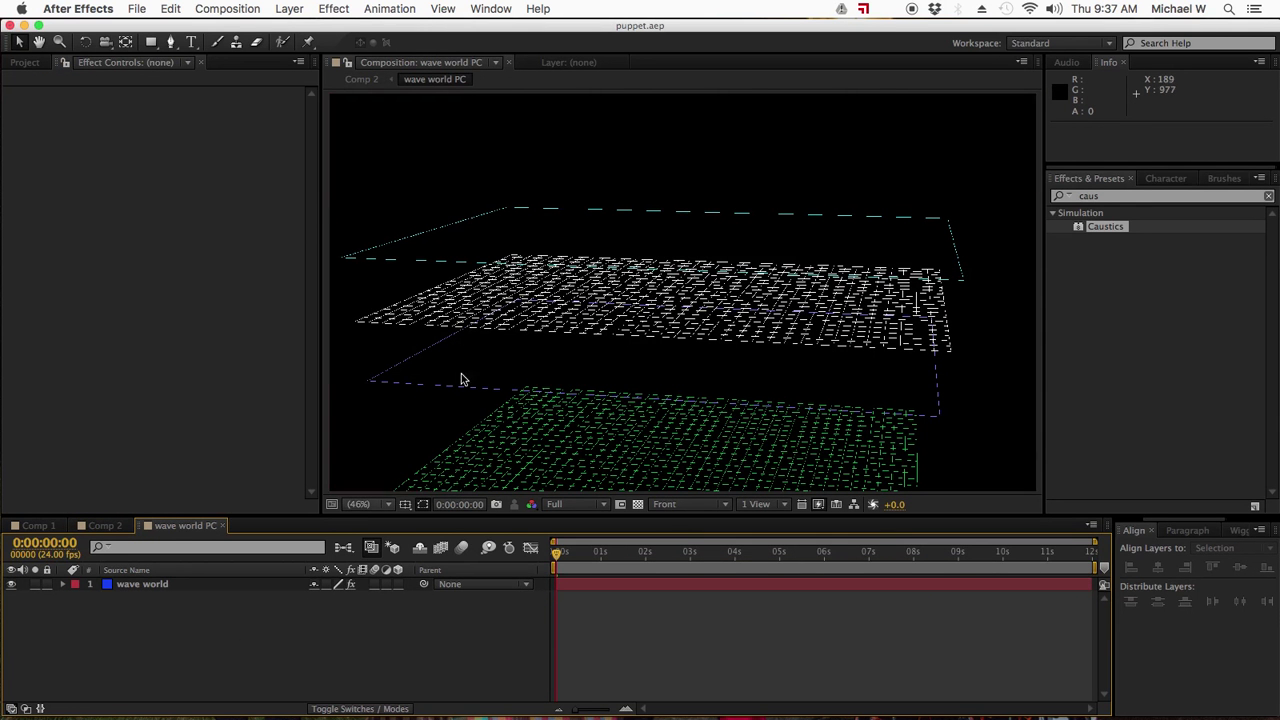
pyautogui.moveTo(557, 553); pyautogui.dragTo(728, 538)
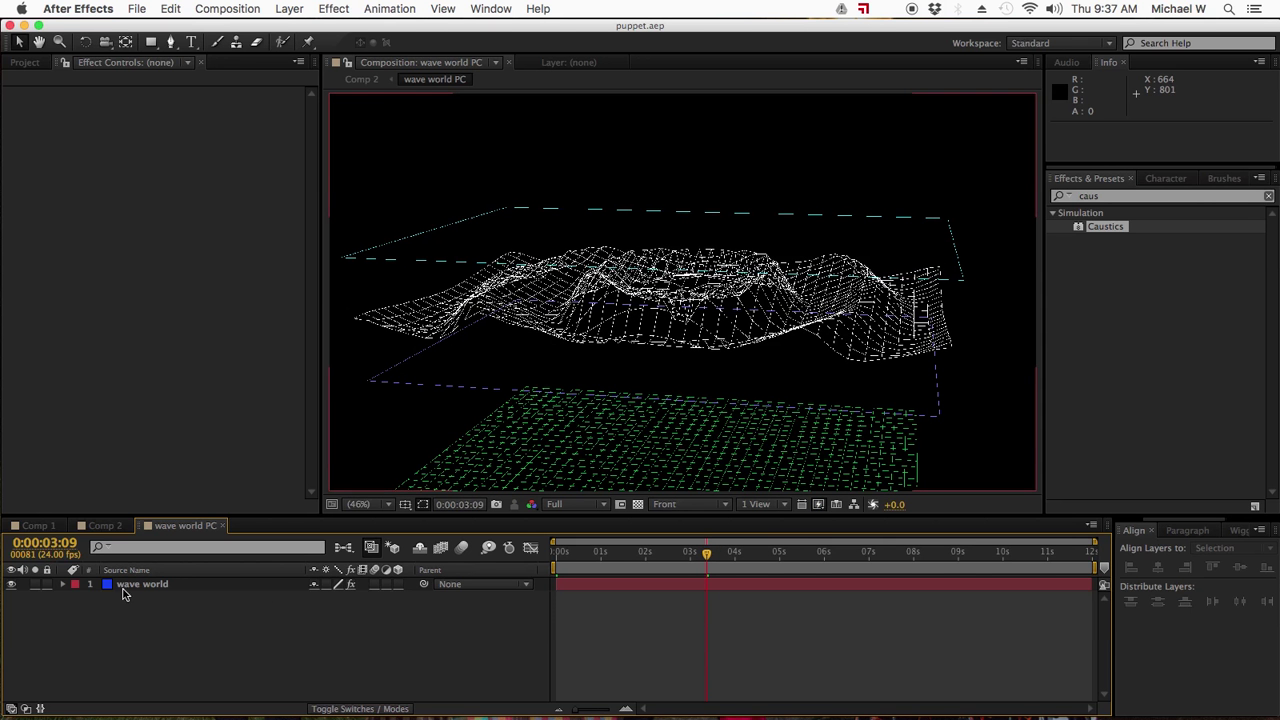
# - Switch the Wave World effect's view on the wave world layer to Height Map
pyautogui.click(128, 591)
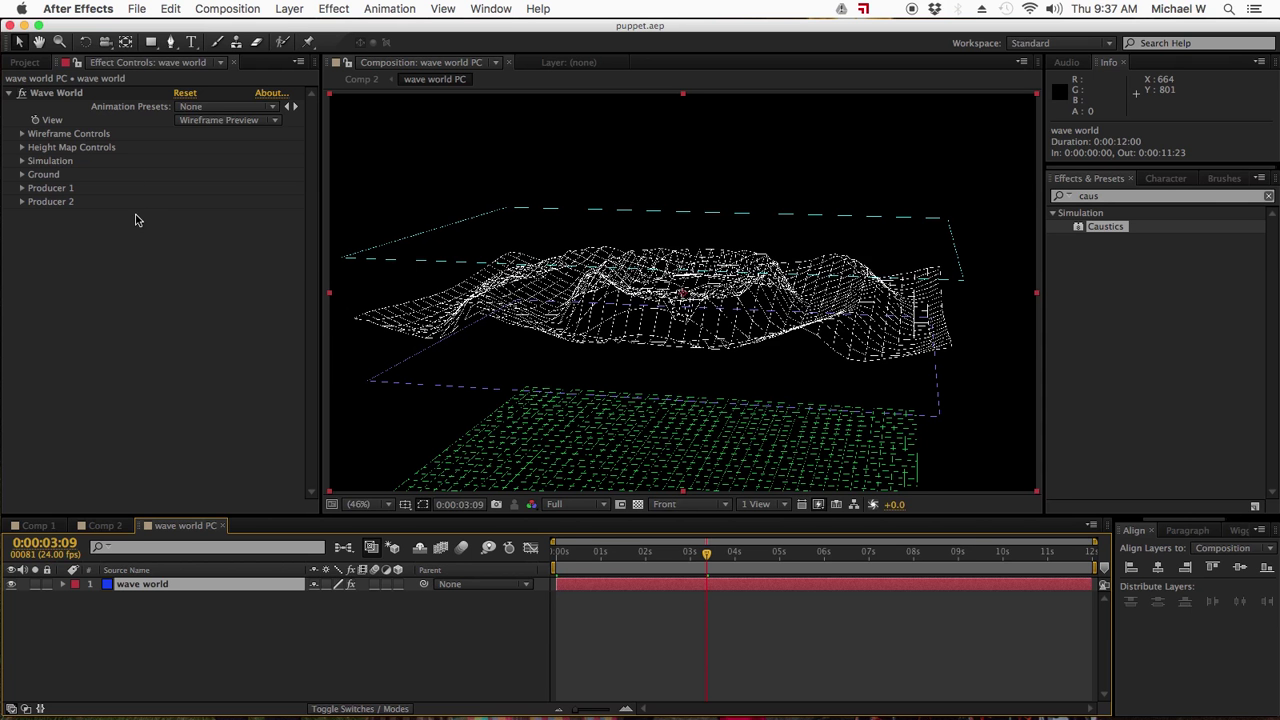
pyautogui.click(217, 122)
pyautogui.click(218, 132)
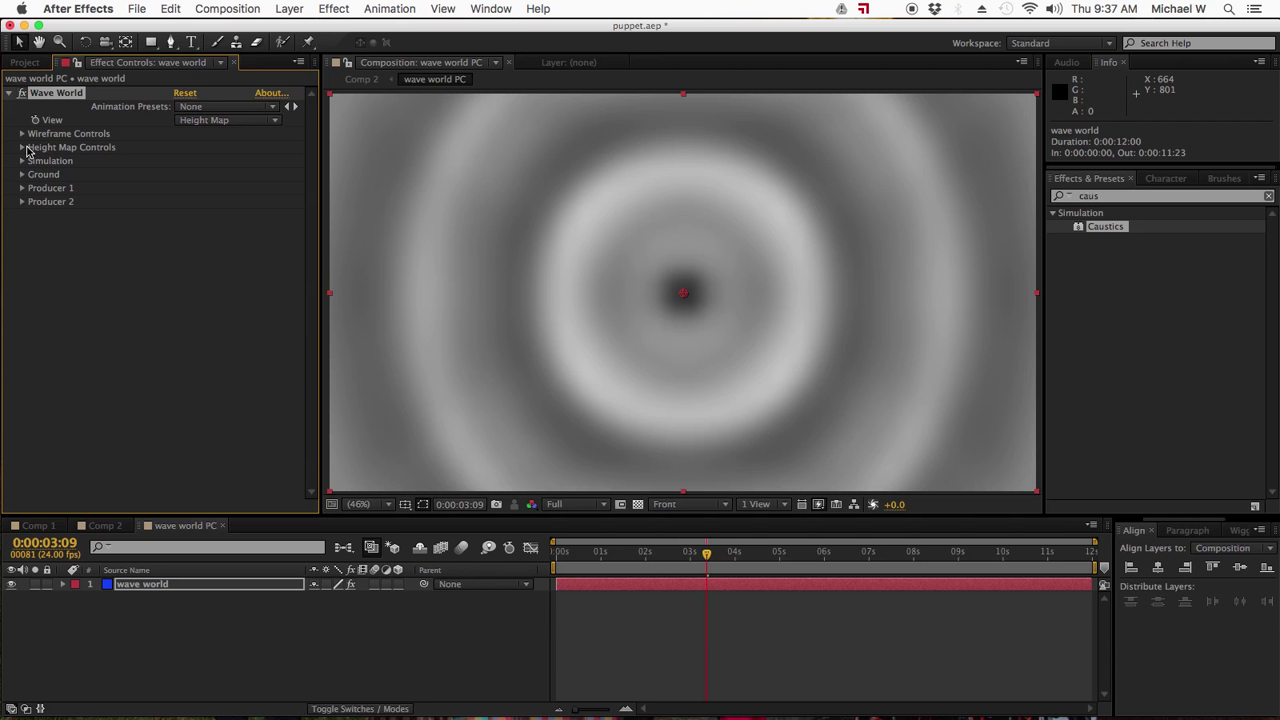
# - In the height map controls, set Brightness to 1.0, Contrast to 2.0 and Gamma Adjustment to 3.0
pyautogui.click(21, 148)
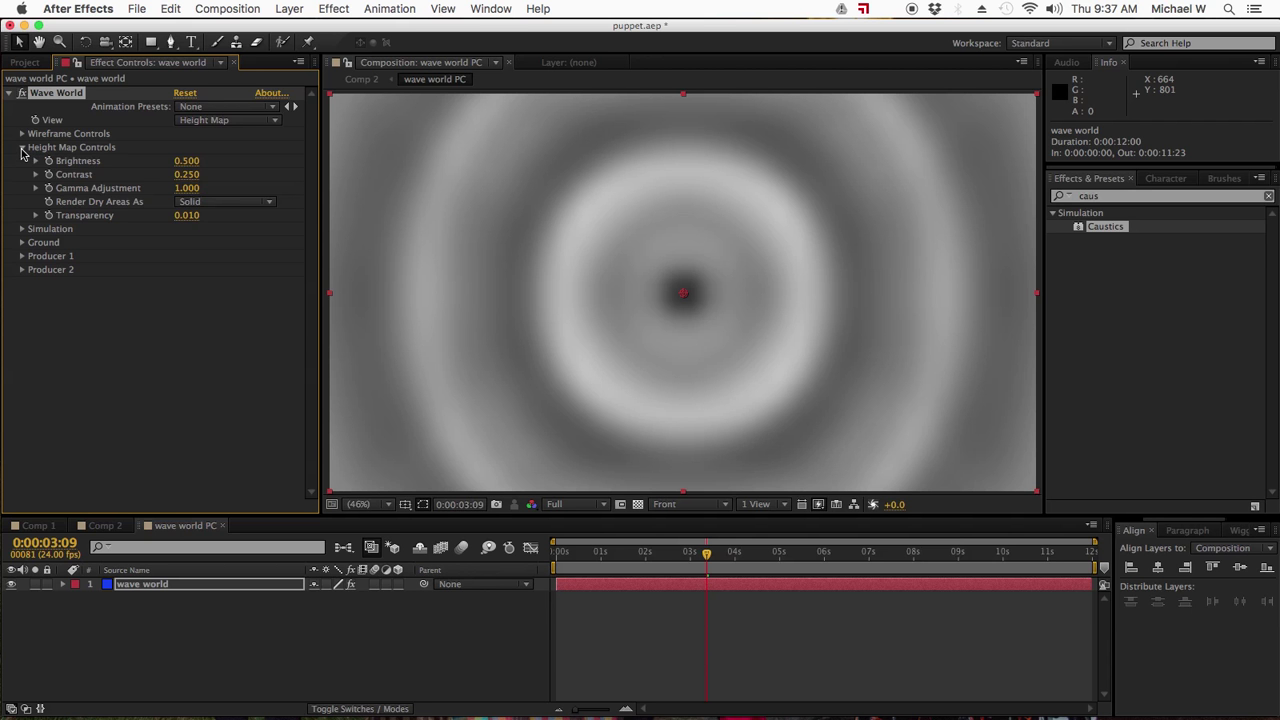
pyautogui.click(186, 161)
pyautogui.write('1.0')
pyautogui.press('Return')
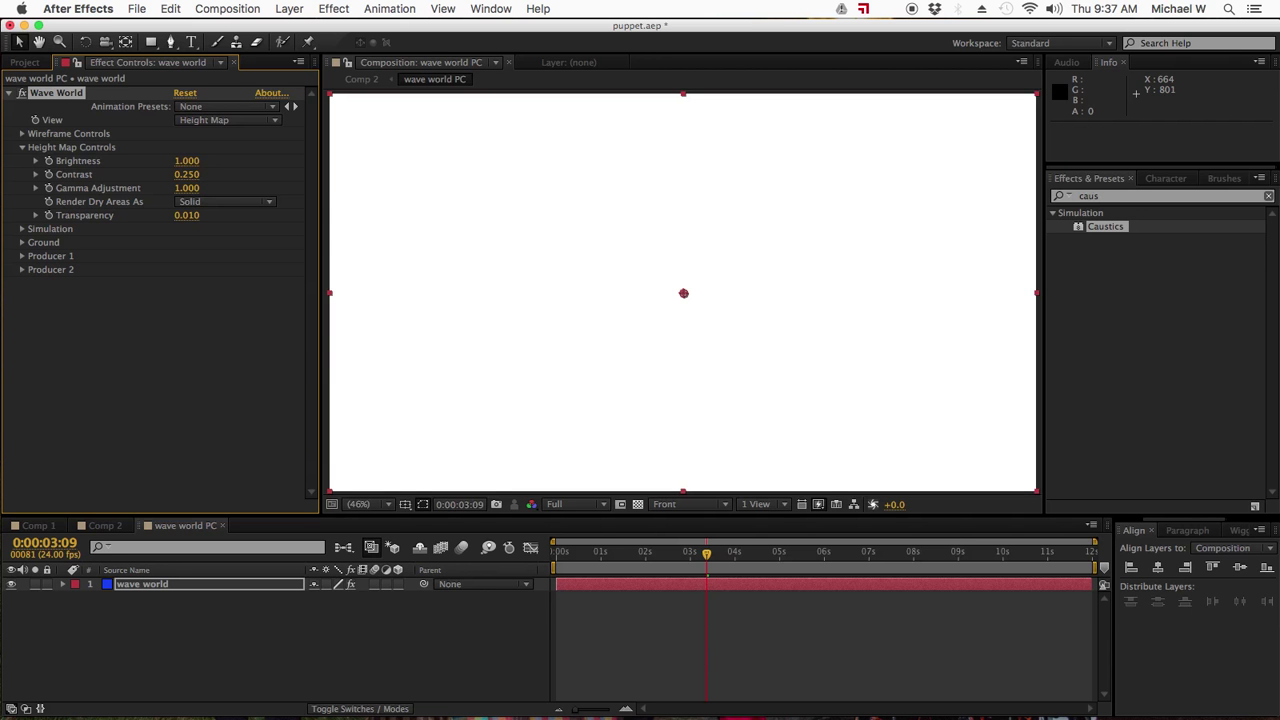
pyautogui.click(191, 175)
pyautogui.write('4.7')
pyautogui.press('Return')
pyautogui.click(187, 188)
pyautogui.write('3.0')
pyautogui.press('Return')
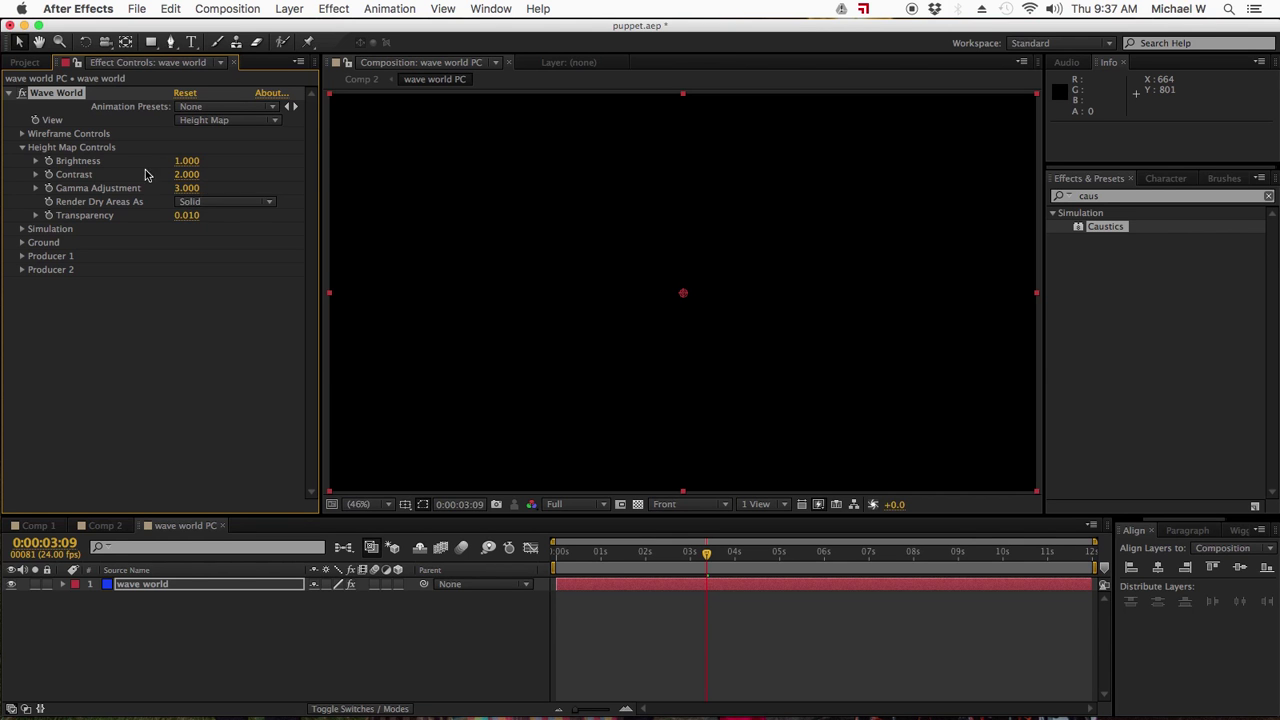
# - Render the height map's dry areas as Transparent and set its Transparency to 0.468
pyautogui.click(218, 202)
pyautogui.click(224, 233)
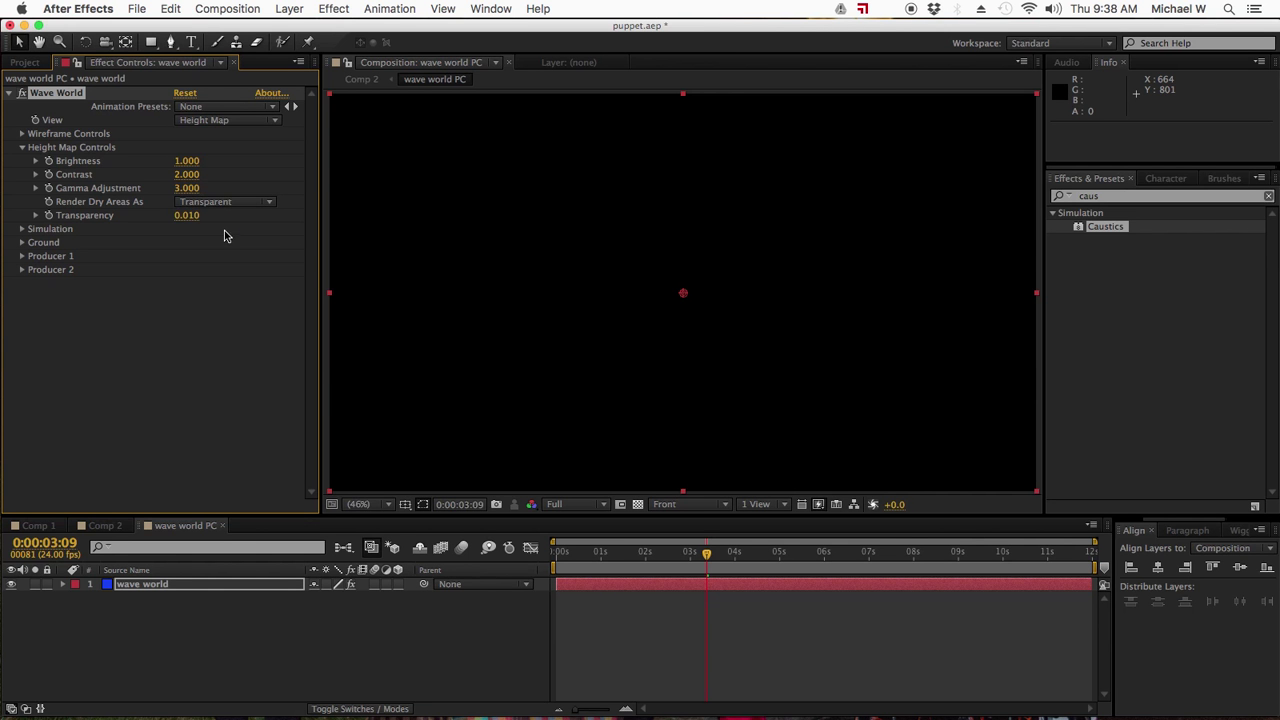
pyautogui.click(186, 216)
pyautogui.press('Return')
# - In the Wave World simulation settings, set Grid Resolution to 48, Wave Speed to 0.276, Damping to 0.05 and Reflect Edges to All
pyautogui.click(22, 229)
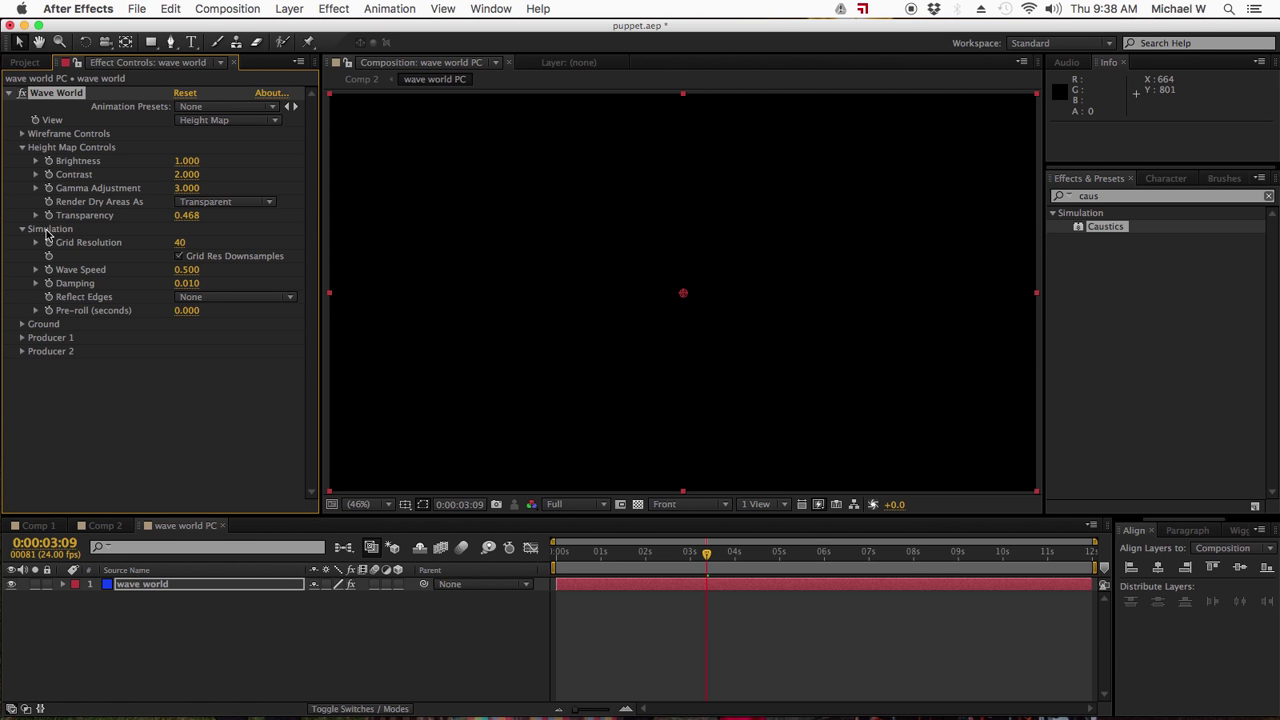
pyautogui.click(182, 245)
pyautogui.write('48')
pyautogui.press('Return')
pyautogui.click(188, 270)
pyautogui.write('.276')
pyautogui.press('Return')
pyautogui.click(186, 285)
pyautogui.write('0.05')
pyautogui.press('Return')
pyautogui.click(213, 302)
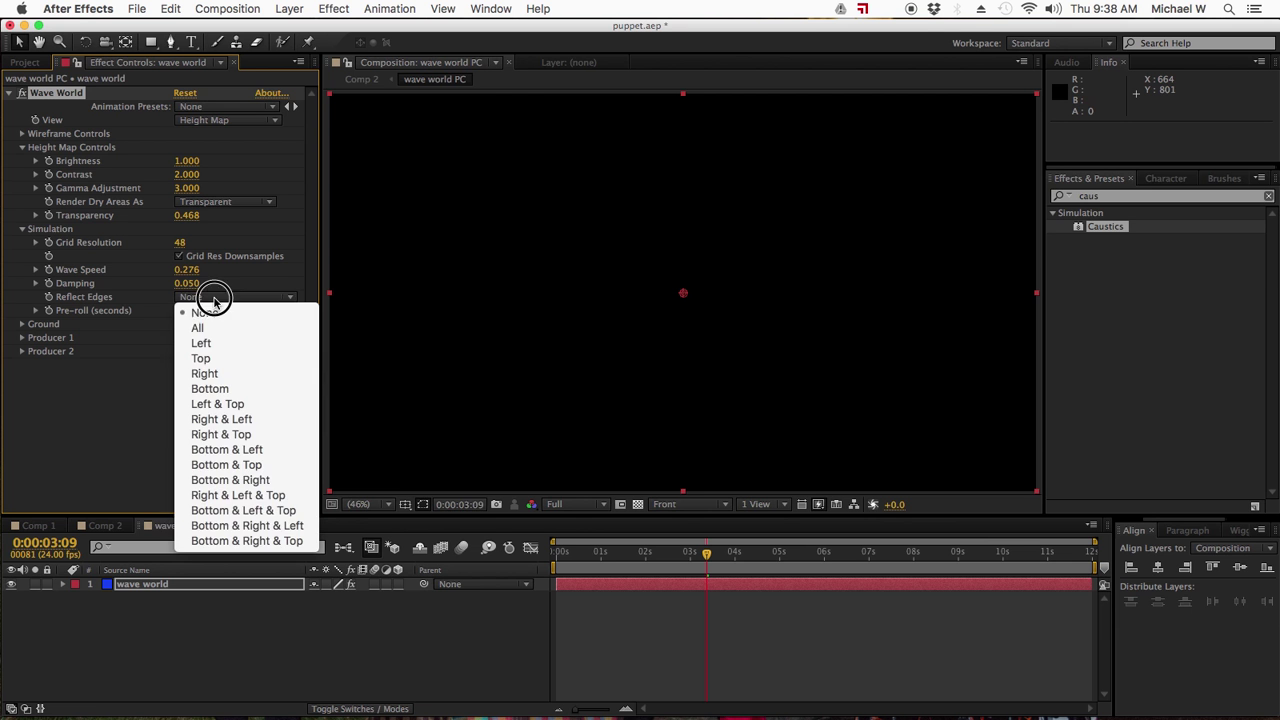
pyautogui.click(209, 329)
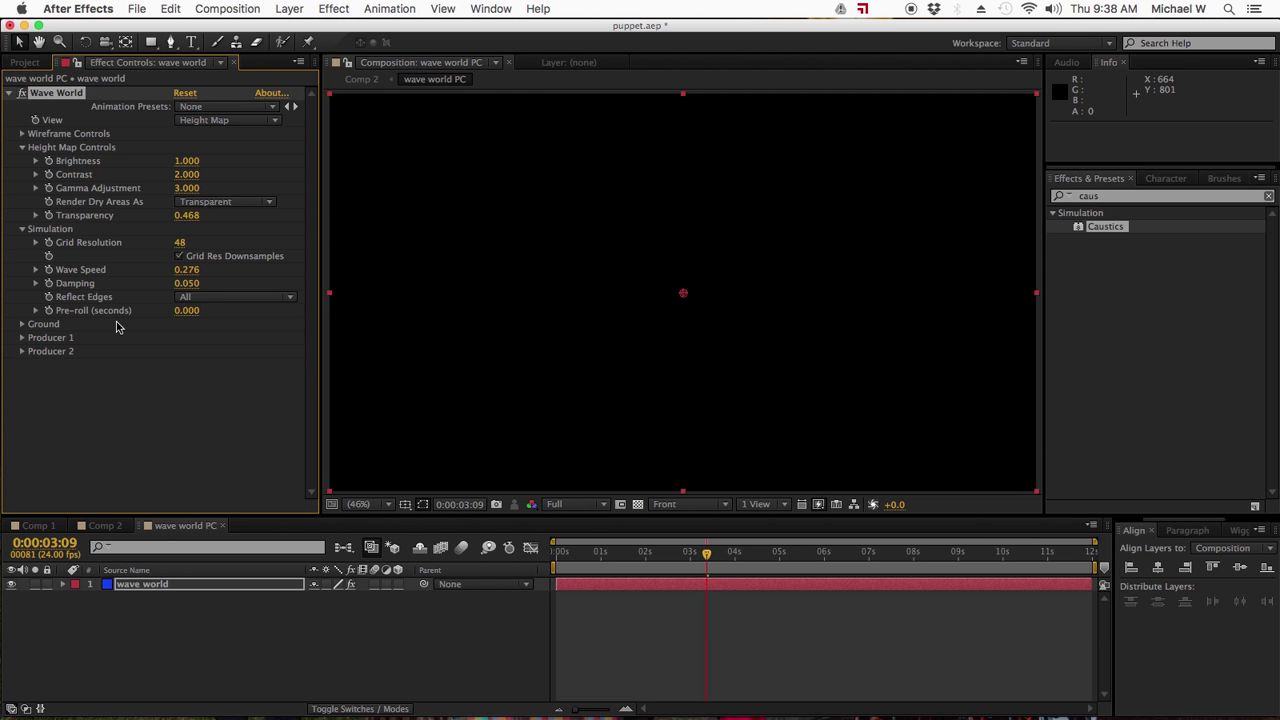
# - Expand the Ground settings of the Wave World effect
pyautogui.click(22, 324)
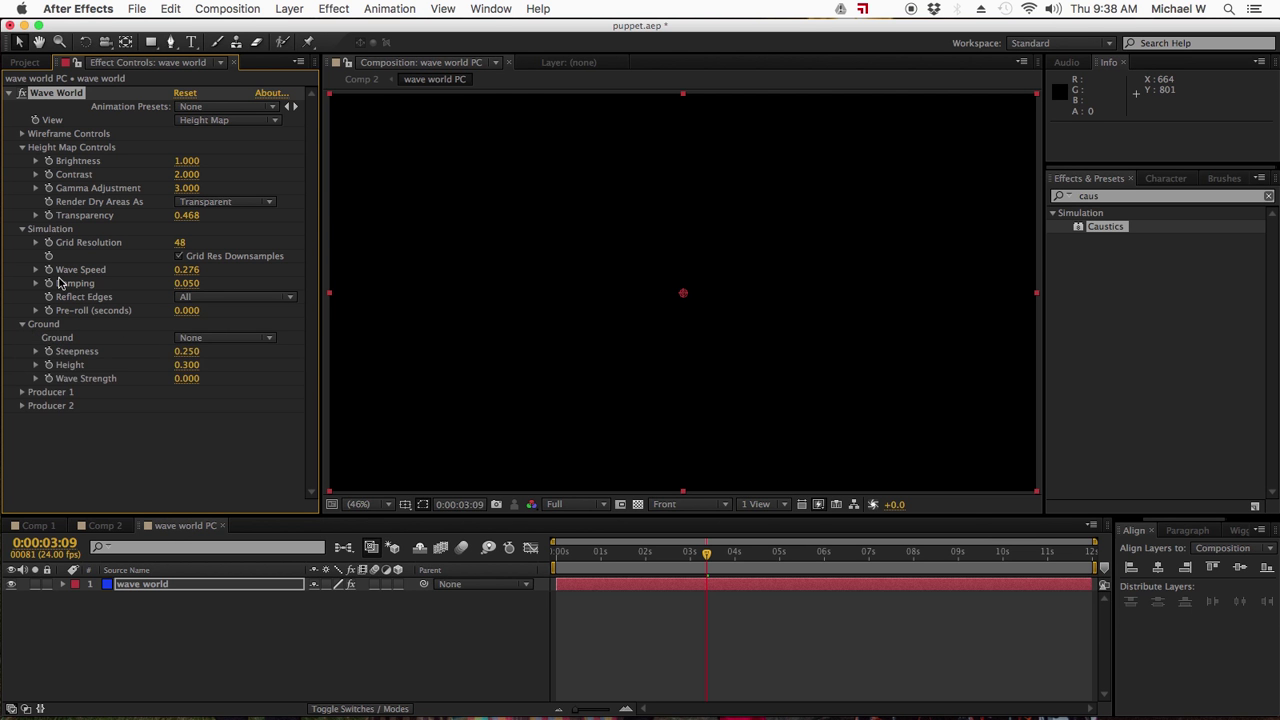
pyautogui.click(23, 148)
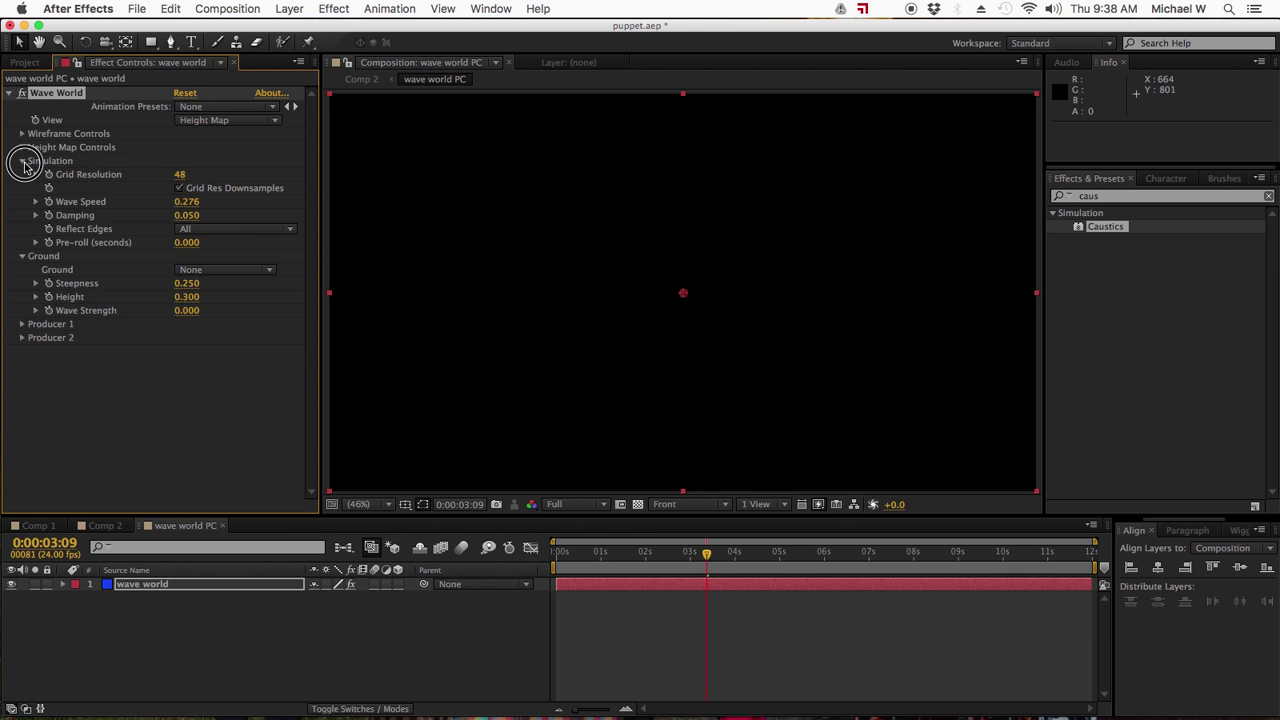
pyautogui.click(23, 161)
pyautogui.click(23, 161)
pyautogui.click(22, 147)
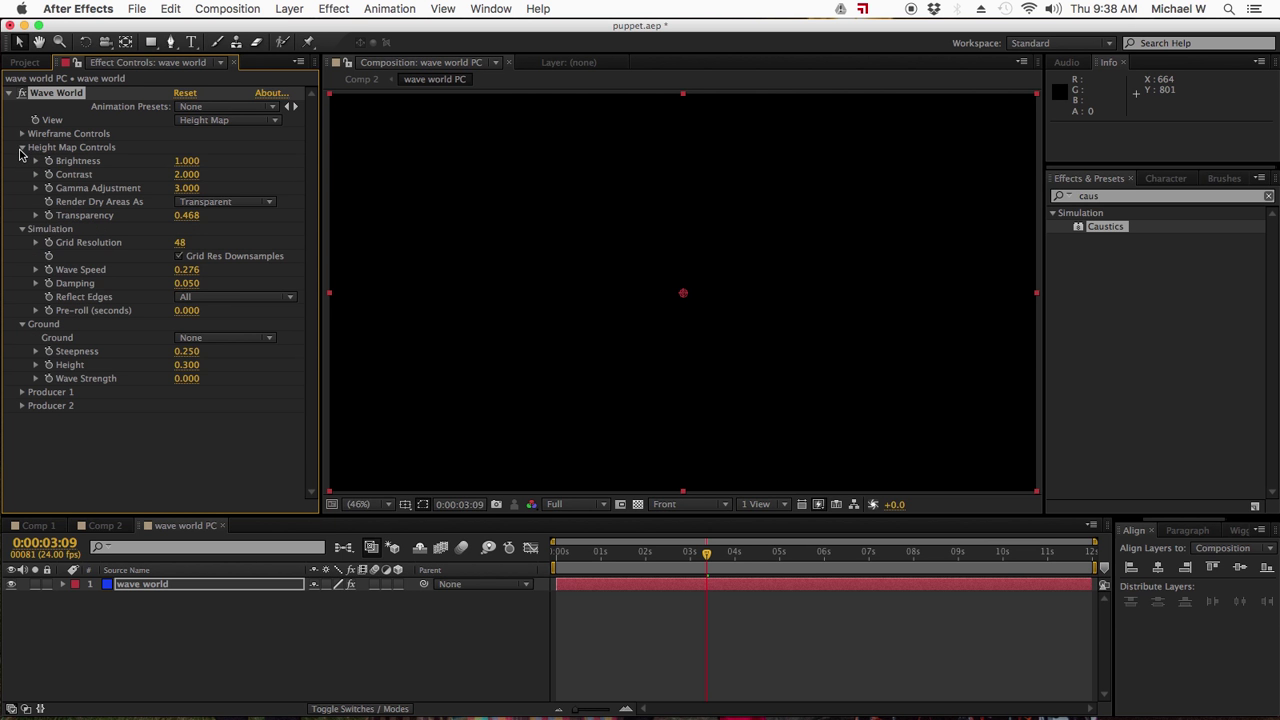
pyautogui.click(77, 452)
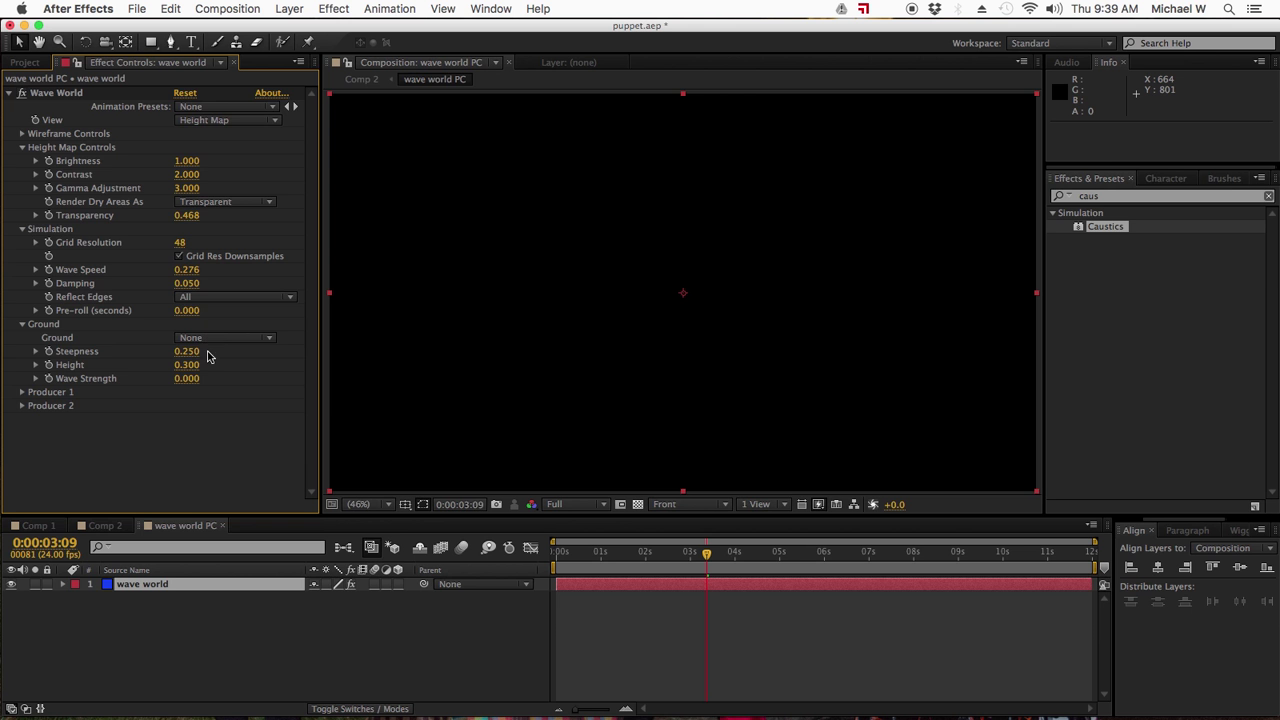
# - Copy the DCCC Art 228 Motion Graphics text layer from Comp 2 into wave world PC, beneath the wave world layer
pyautogui.click(103, 524)
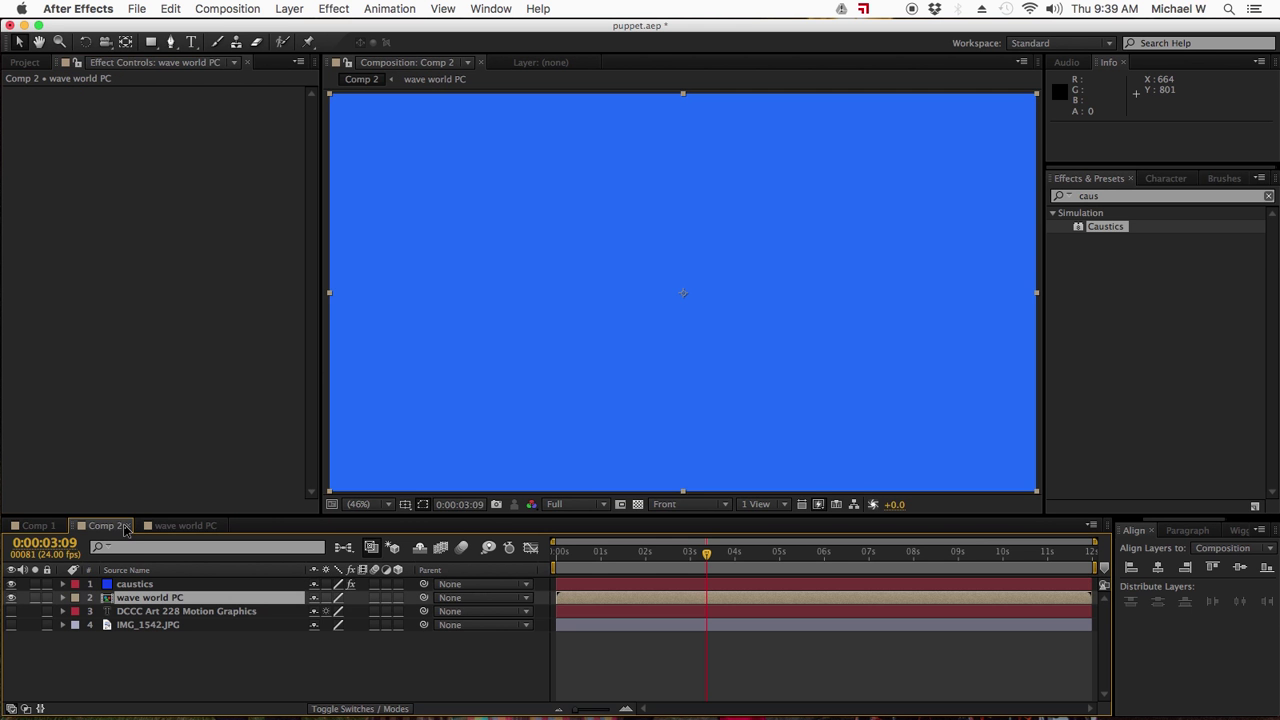
pyautogui.click(155, 613)
pyautogui.press('cmd+c')
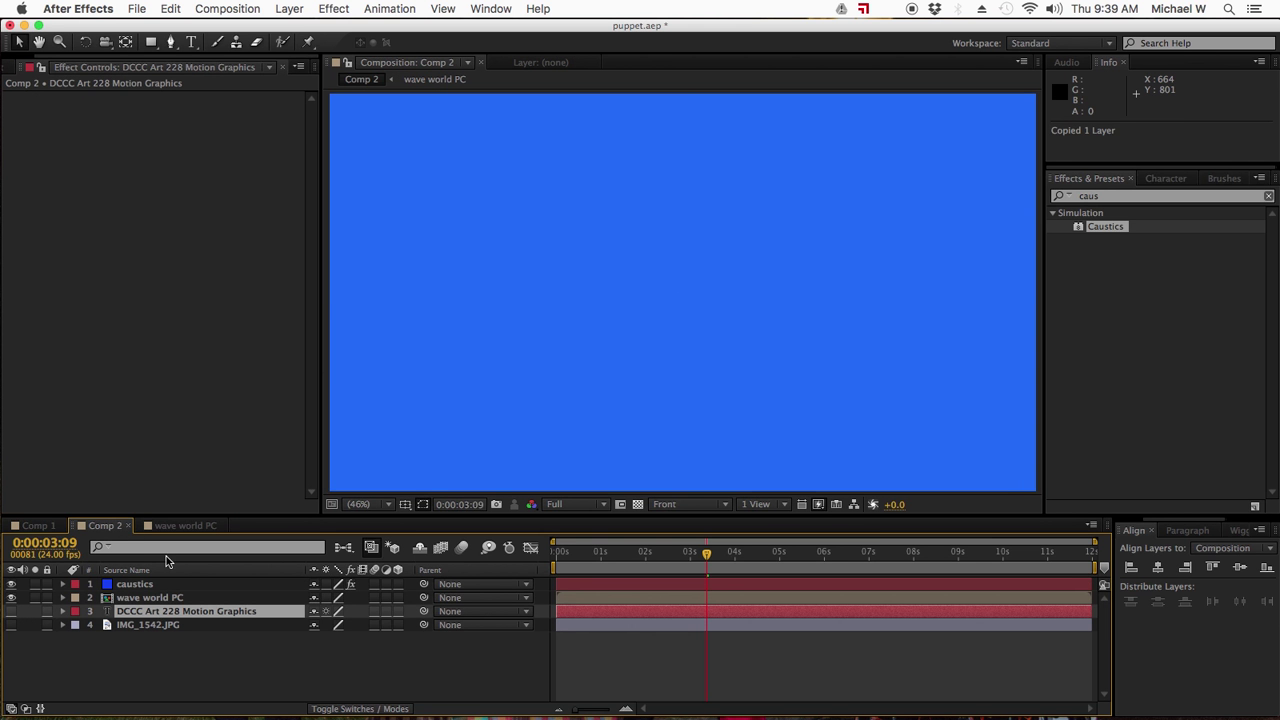
pyautogui.click(184, 526)
pyautogui.click(156, 636)
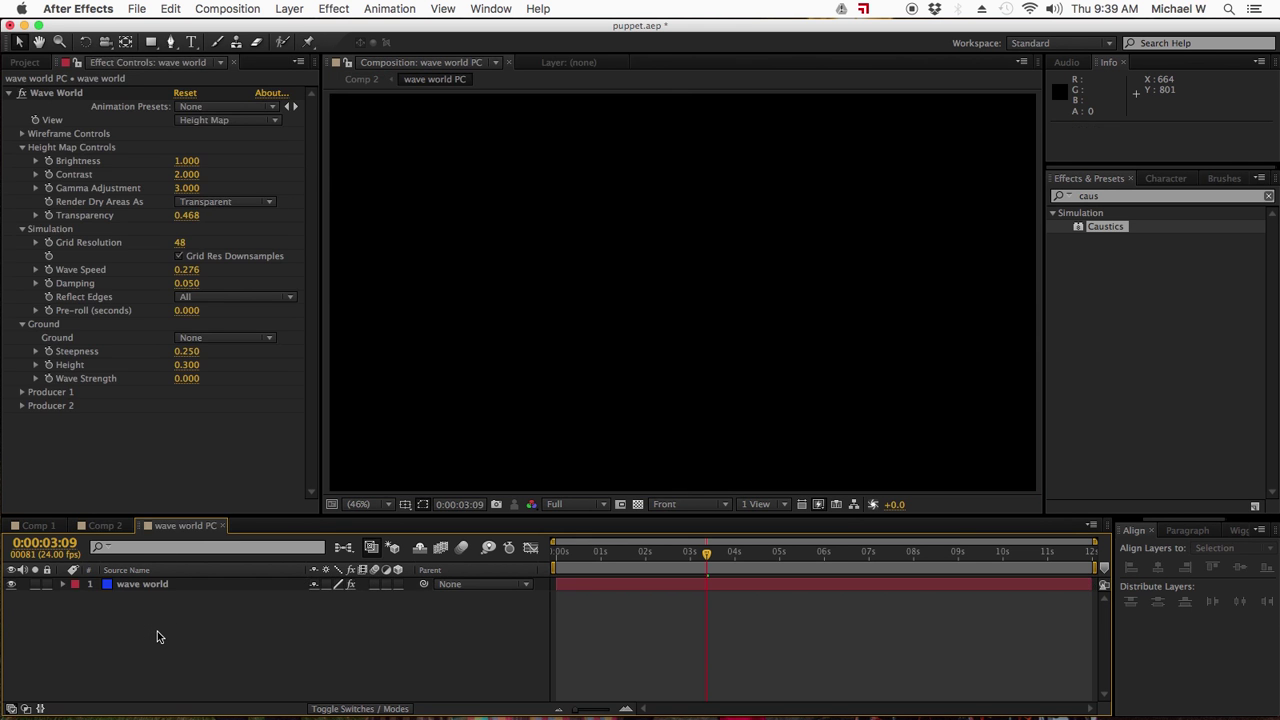
pyautogui.press('cmd+v')
pyautogui.press('cmd+[')
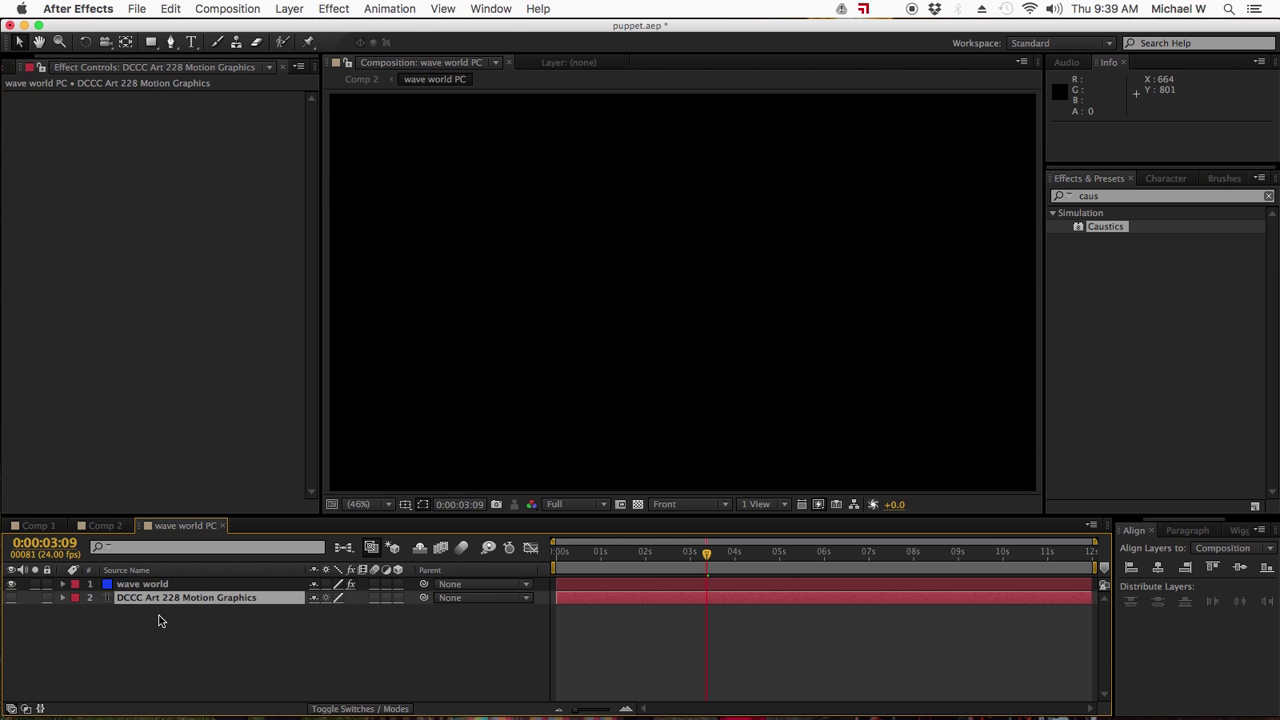
# - Make the copied text layer visible and assign it as the Ground layer of the Wave World effect
pyautogui.click(135, 584)
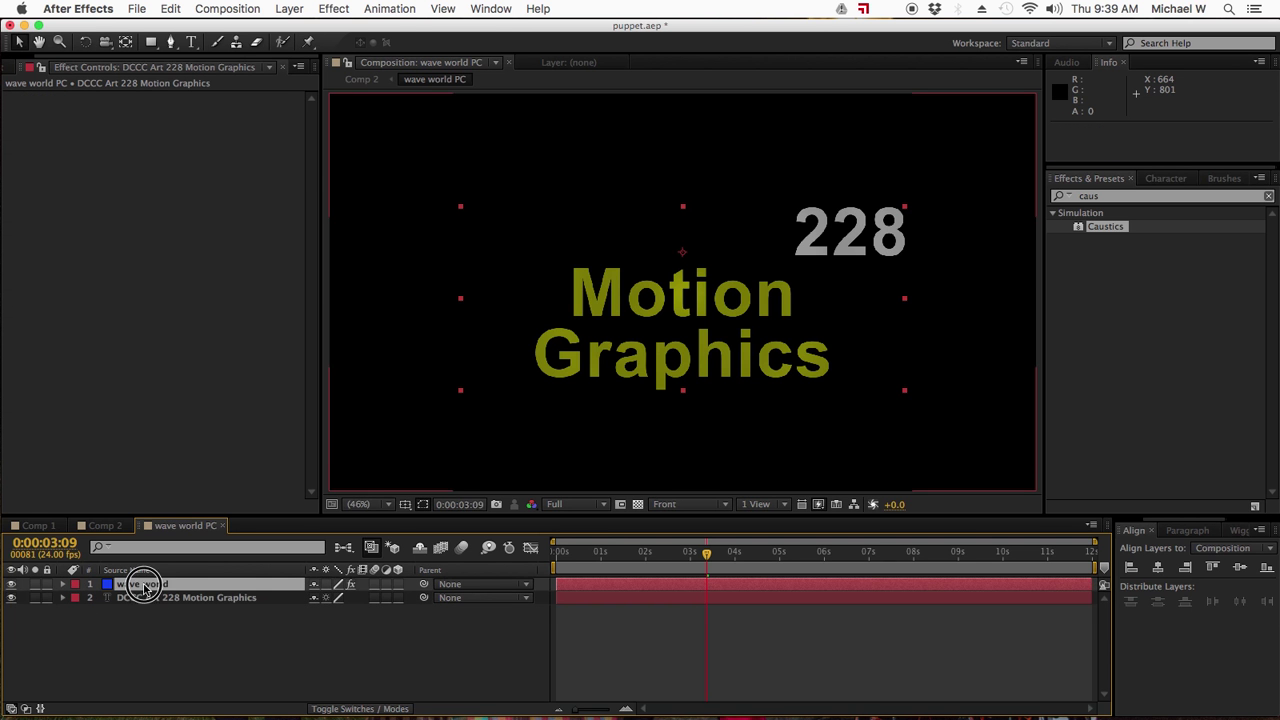
pyautogui.click(189, 340)
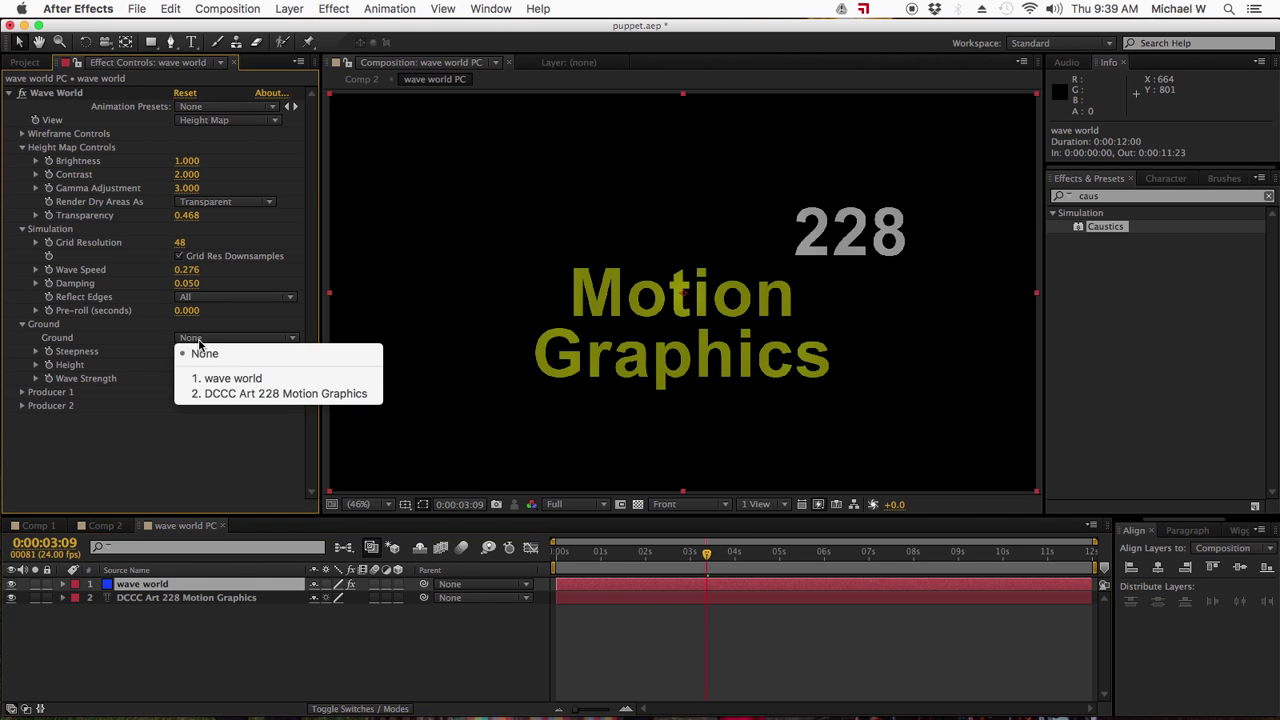
pyautogui.click(200, 392)
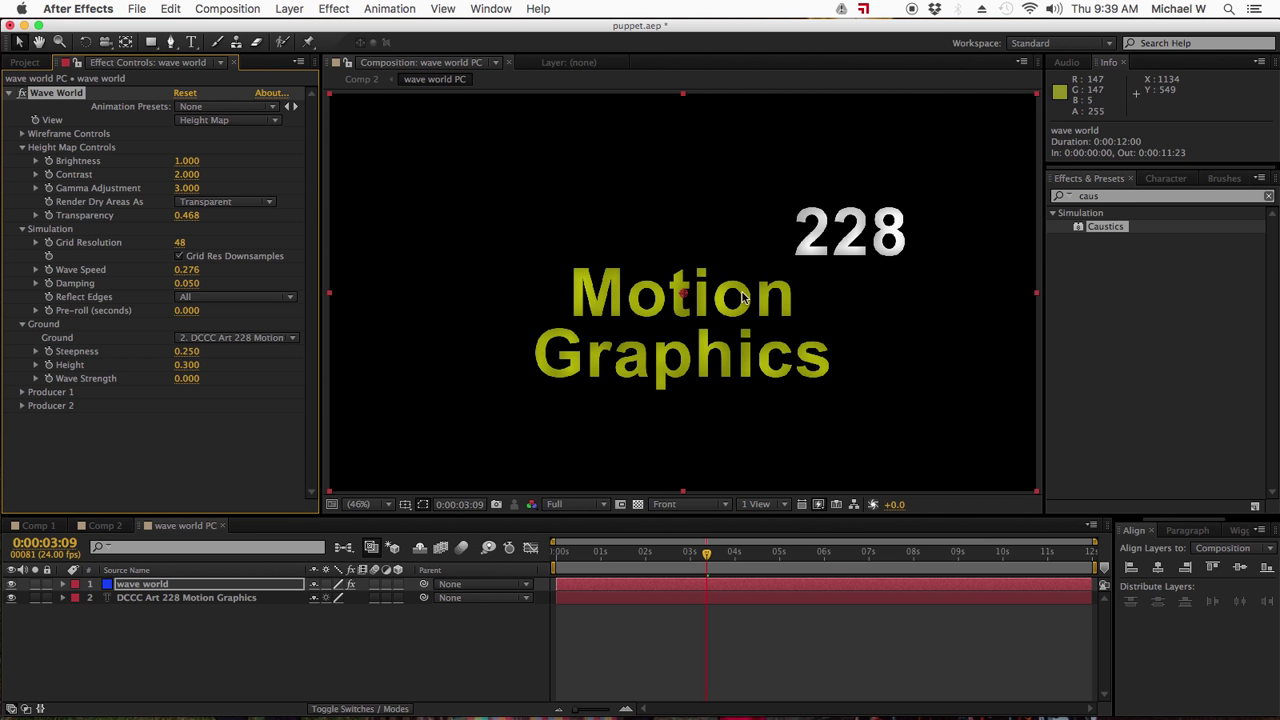
# - Try rendering the height map's dry areas as Solid, and return the option to Transparent
pyautogui.click(205, 202)
pyautogui.click(208, 218)
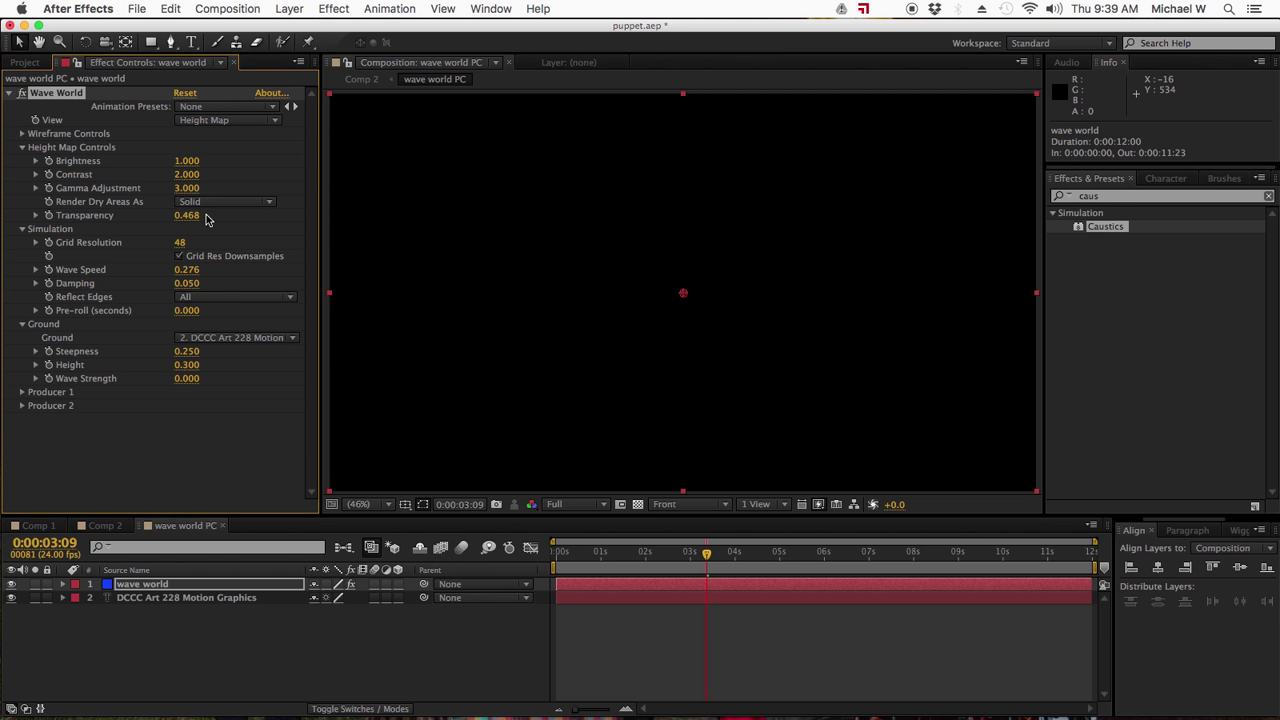
pyautogui.click(206, 203)
pyautogui.click(213, 232)
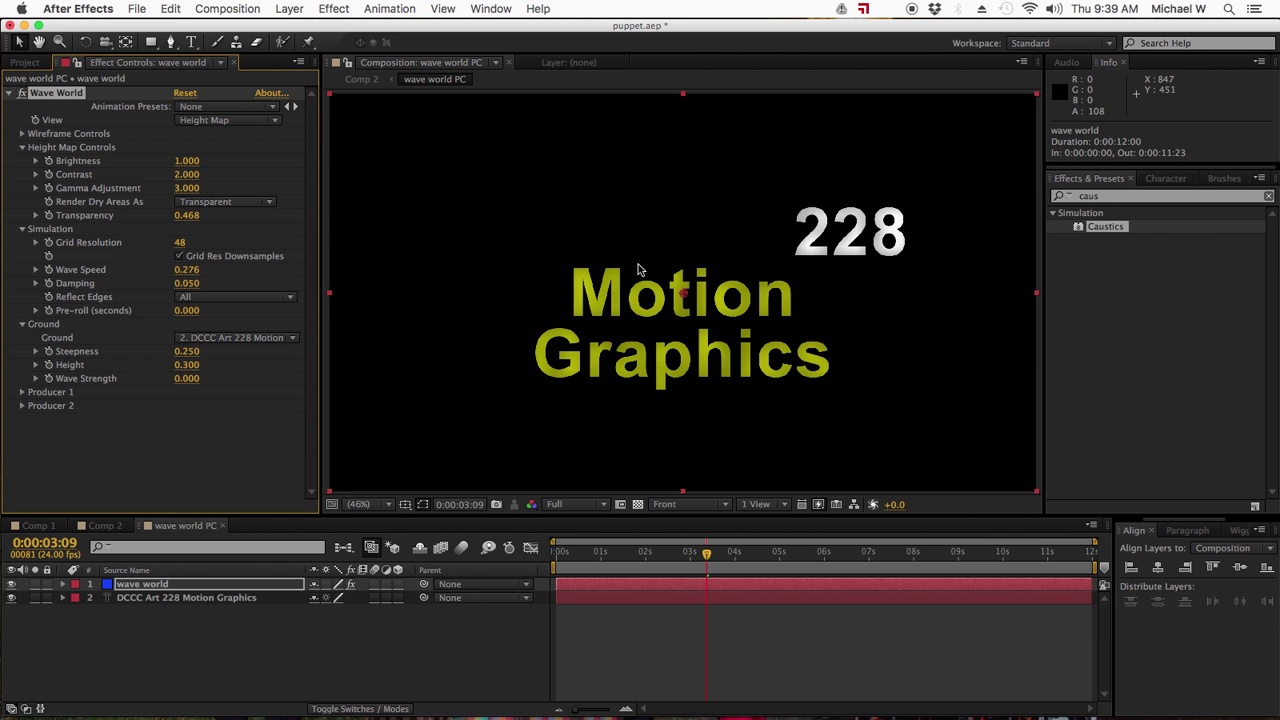
# - Recolor the black words "DCCC Art" in the text layer to bright red
pyautogui.click(153, 600)
pyautogui.doubleClick(153, 600)
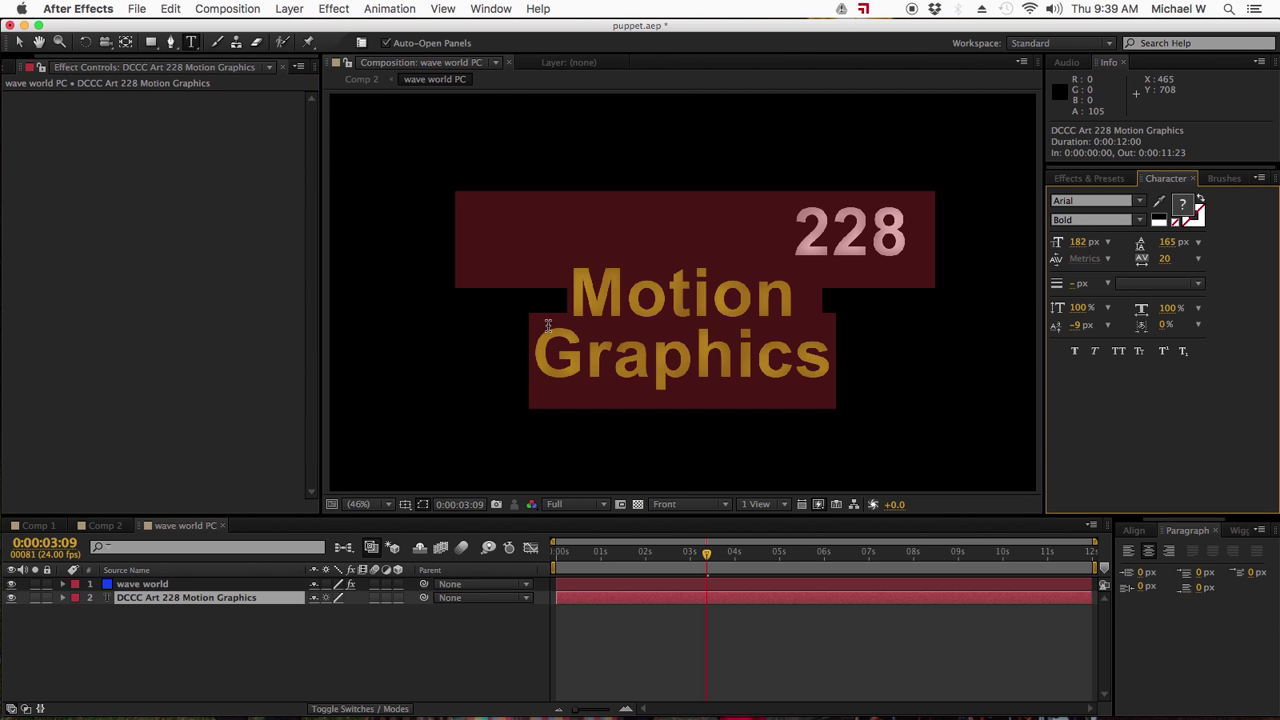
pyautogui.click(795, 234)
pyautogui.moveTo(795, 234); pyautogui.dragTo(337, 223)
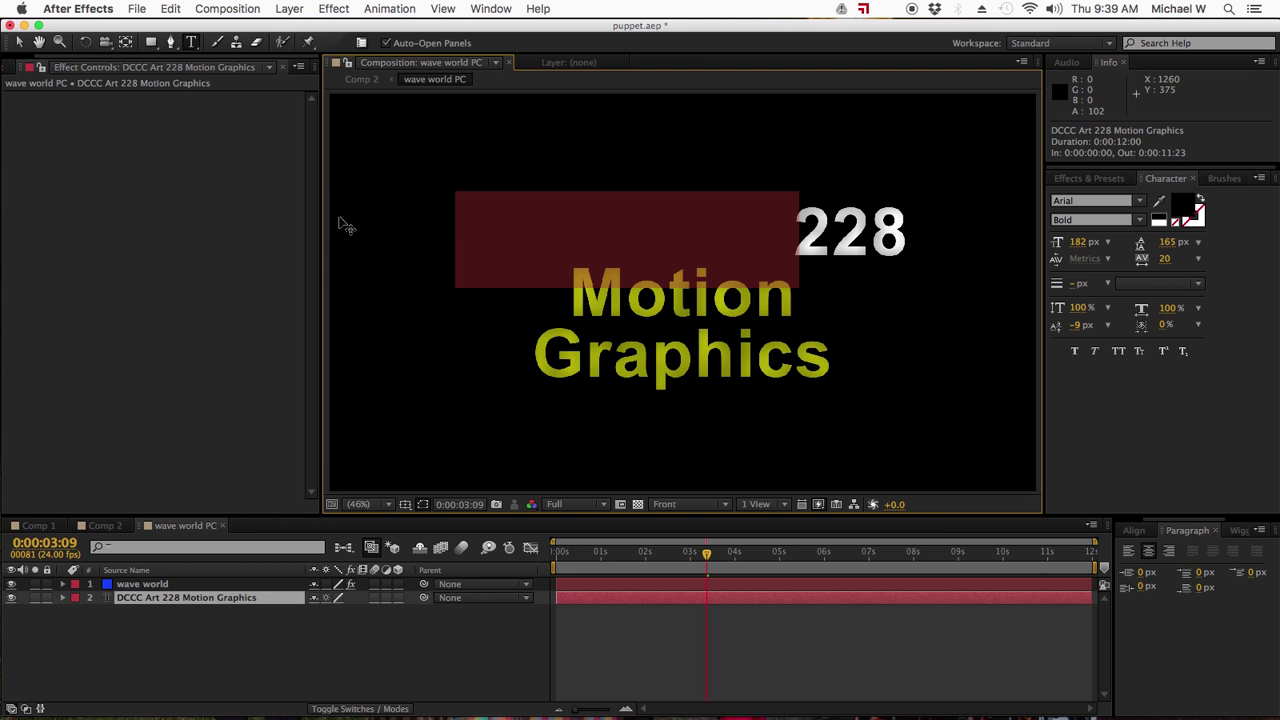
pyautogui.click(1184, 207)
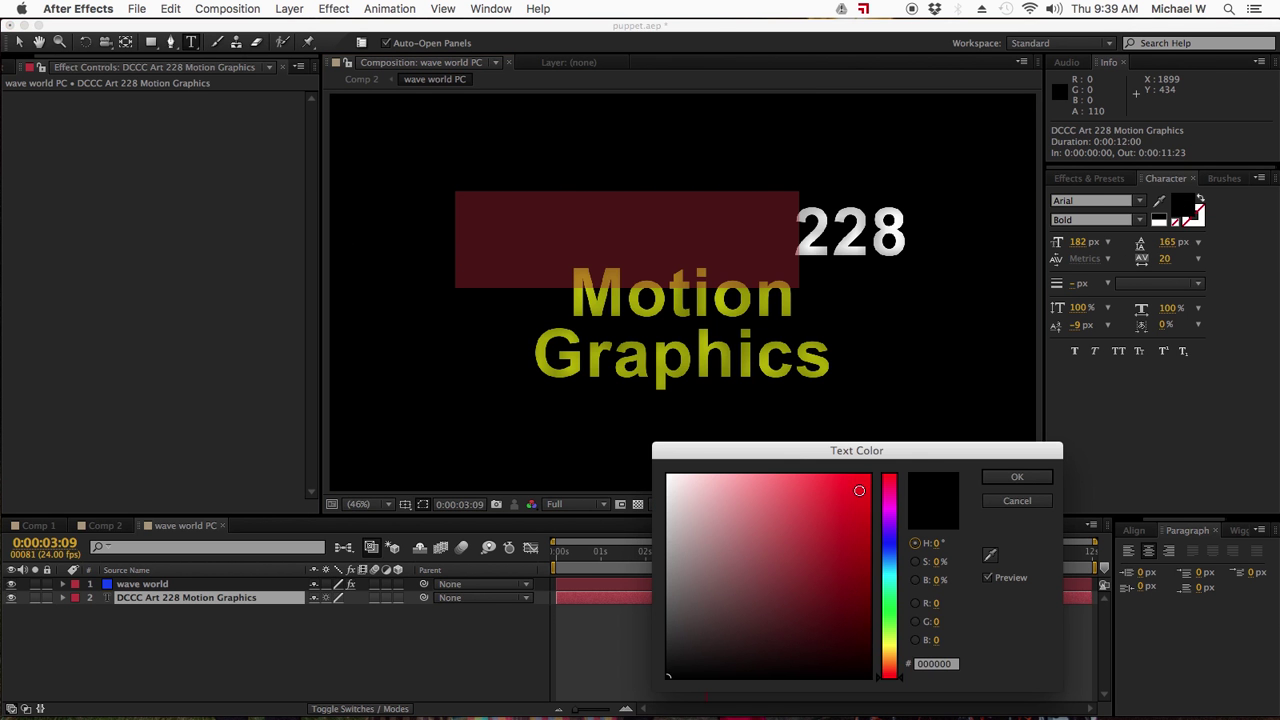
pyautogui.click(869, 477)
pyautogui.click(1012, 477)
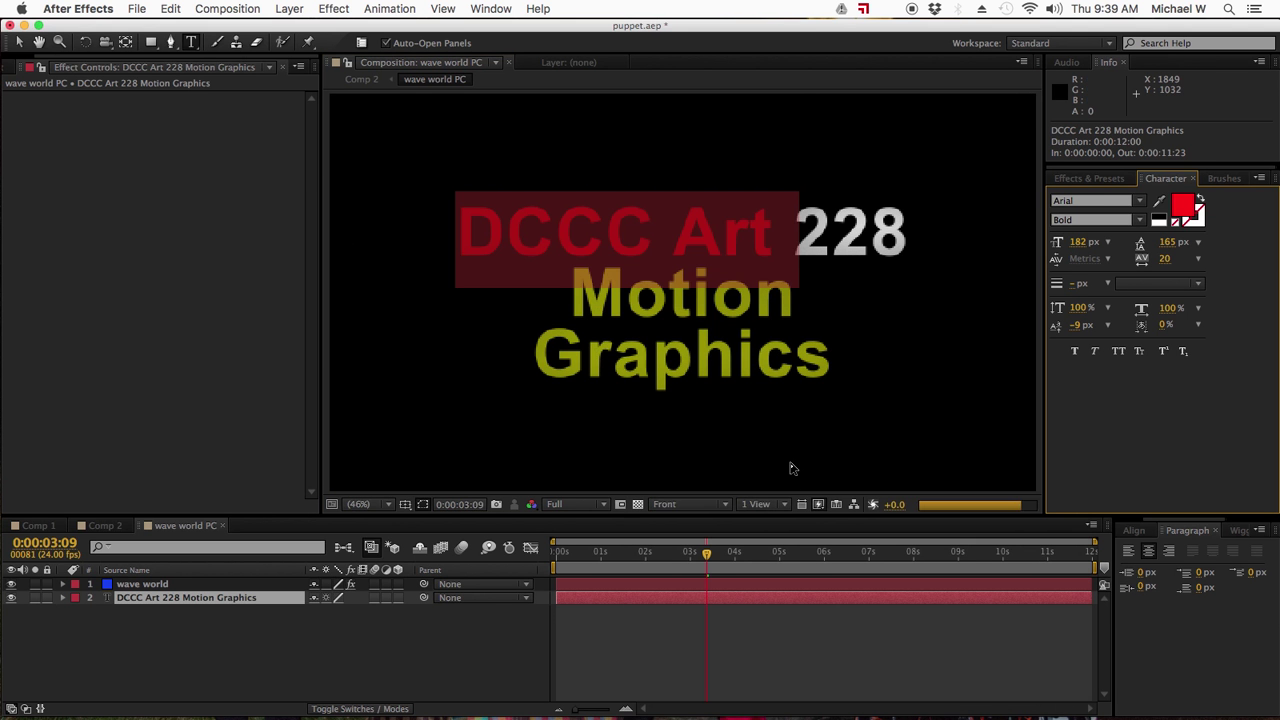
pyautogui.click(20, 43)
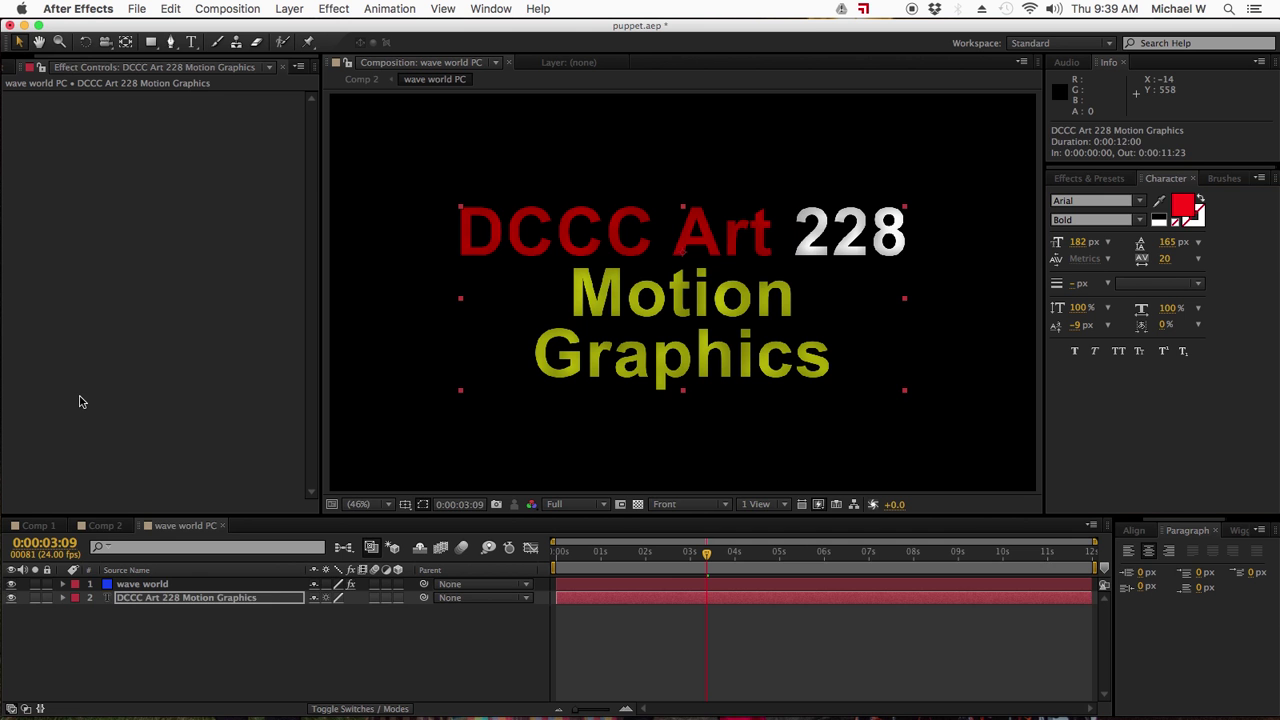
pyautogui.click(443, 314)
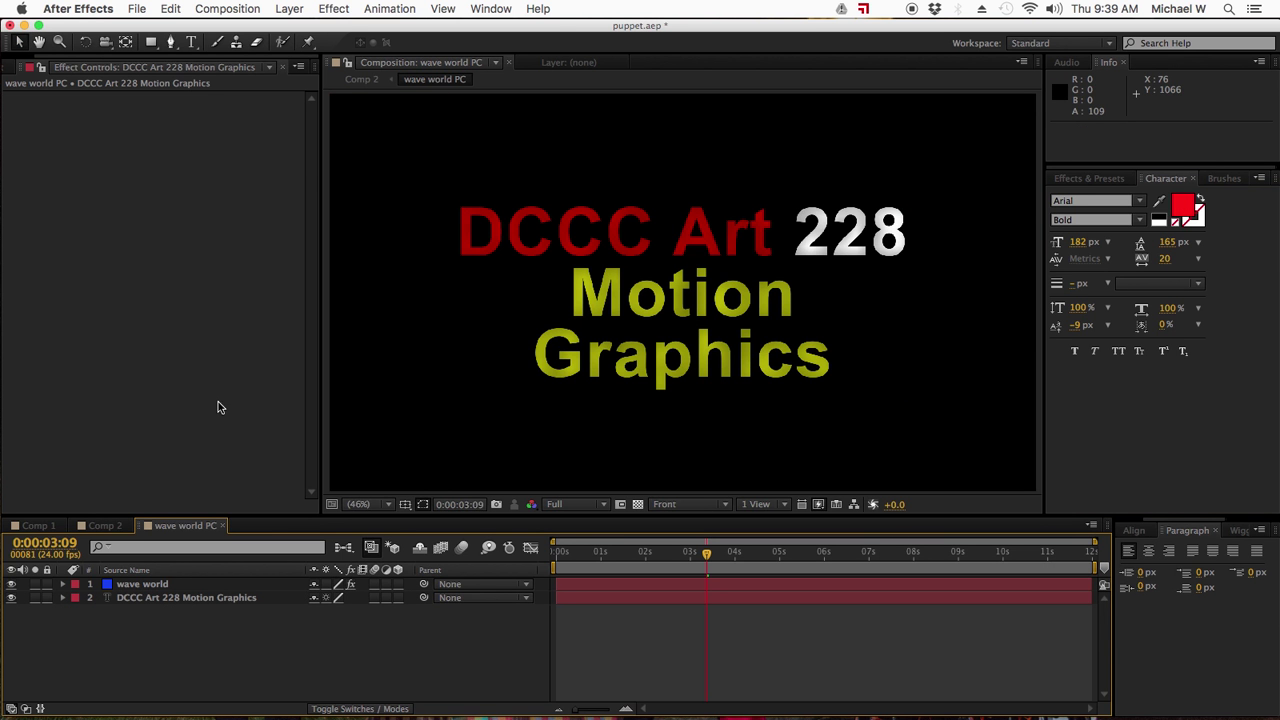
# - In the wave world layer's Ground settings, set Steepness to 0.71, Height to 0.11 and Wave Strength to 0.97
pyautogui.click(150, 584)
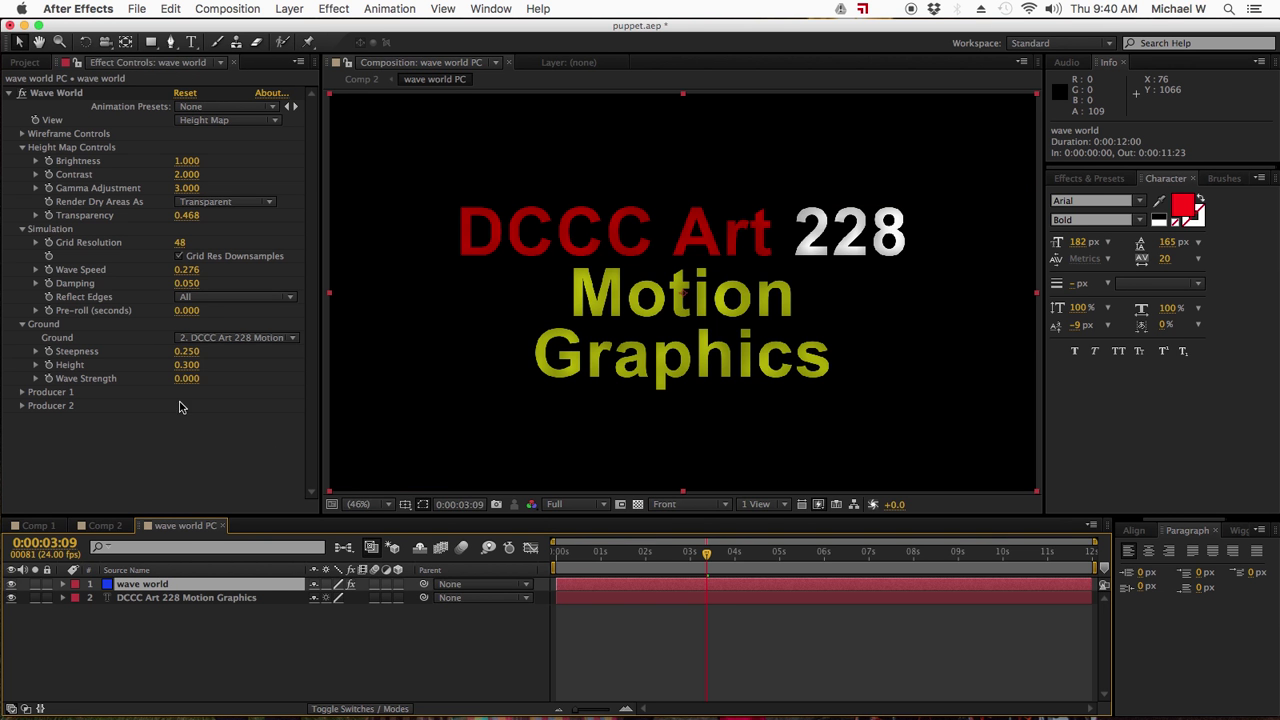
pyautogui.click(187, 352)
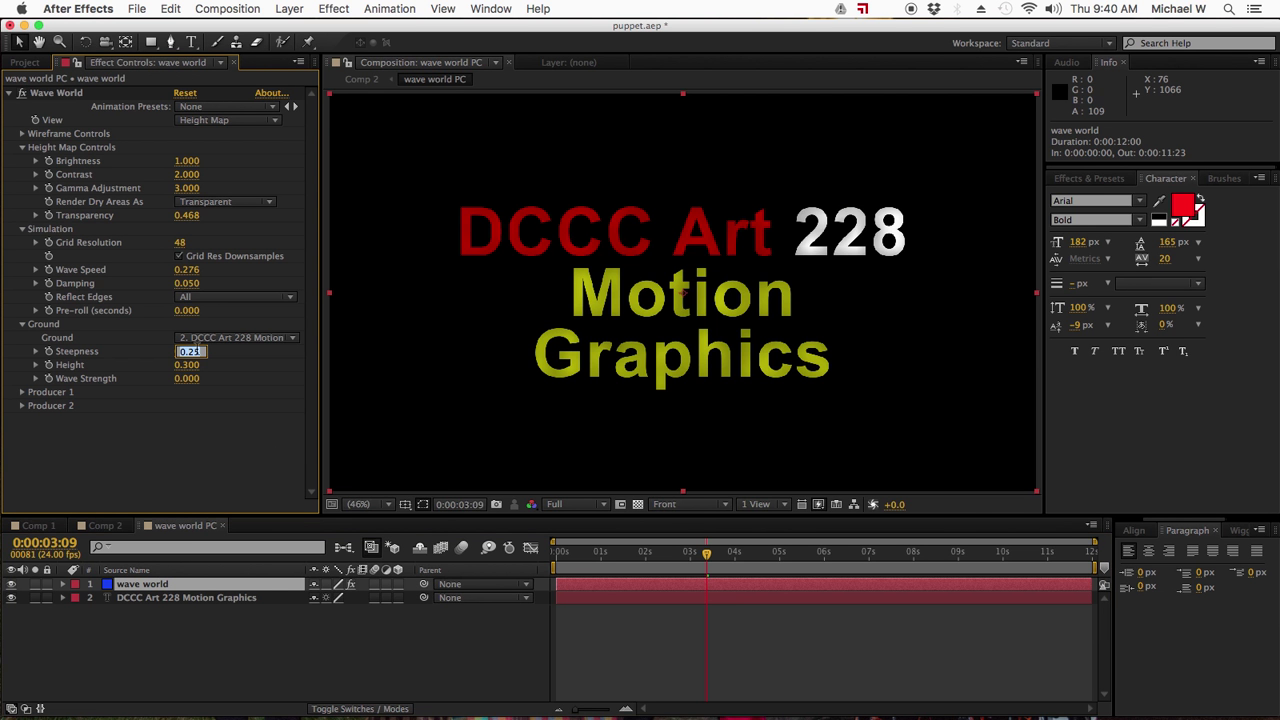
pyautogui.press('BackSpace')
pyautogui.write('.71')
pyautogui.press('Return')
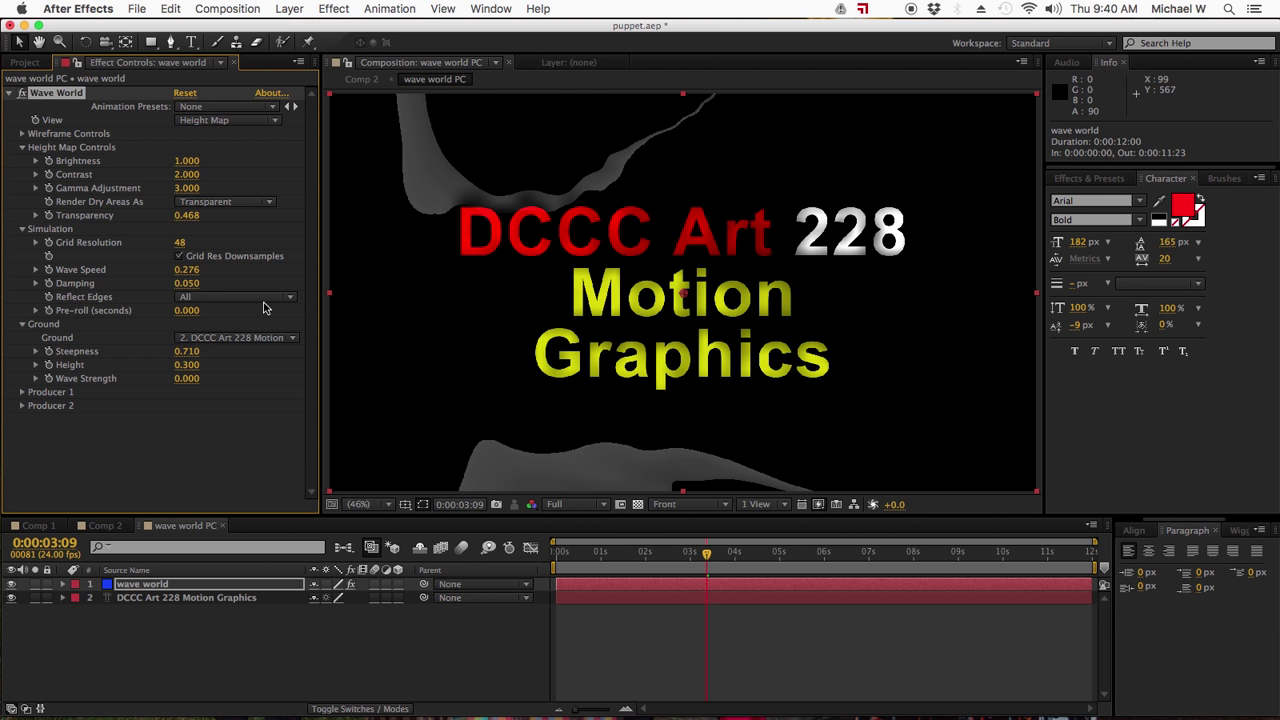
pyautogui.click(187, 365)
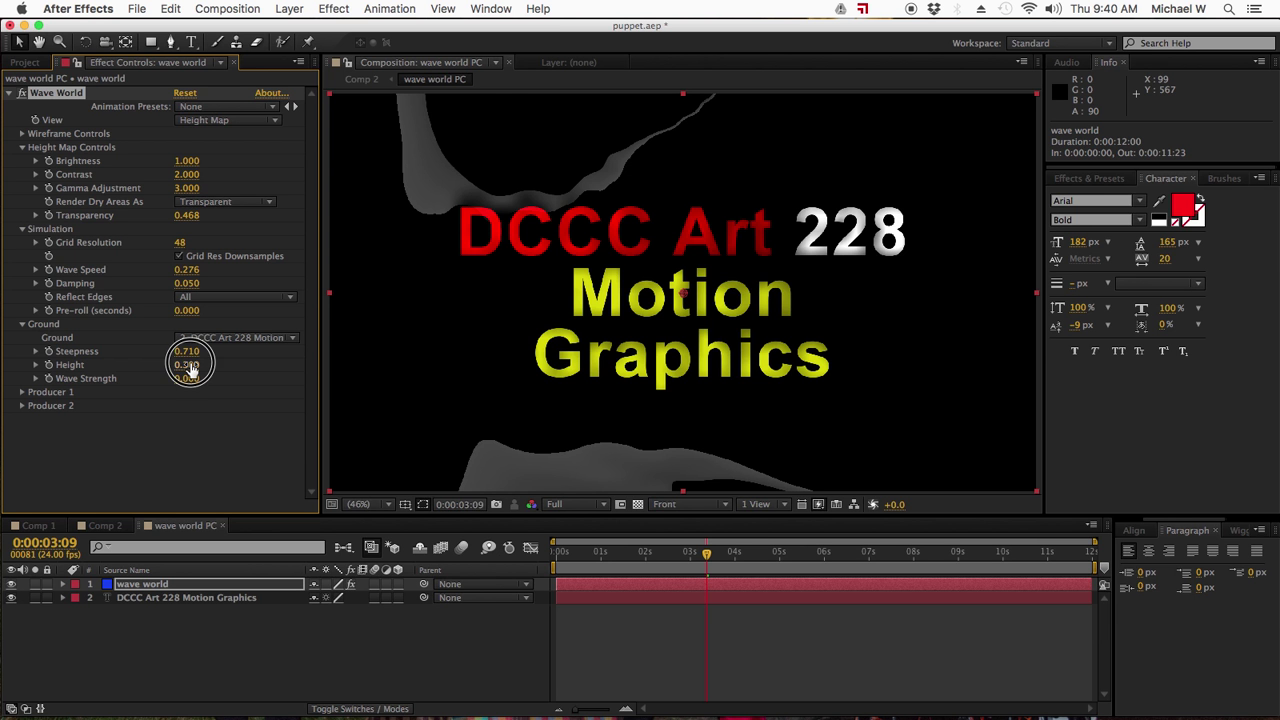
pyautogui.write('.11')
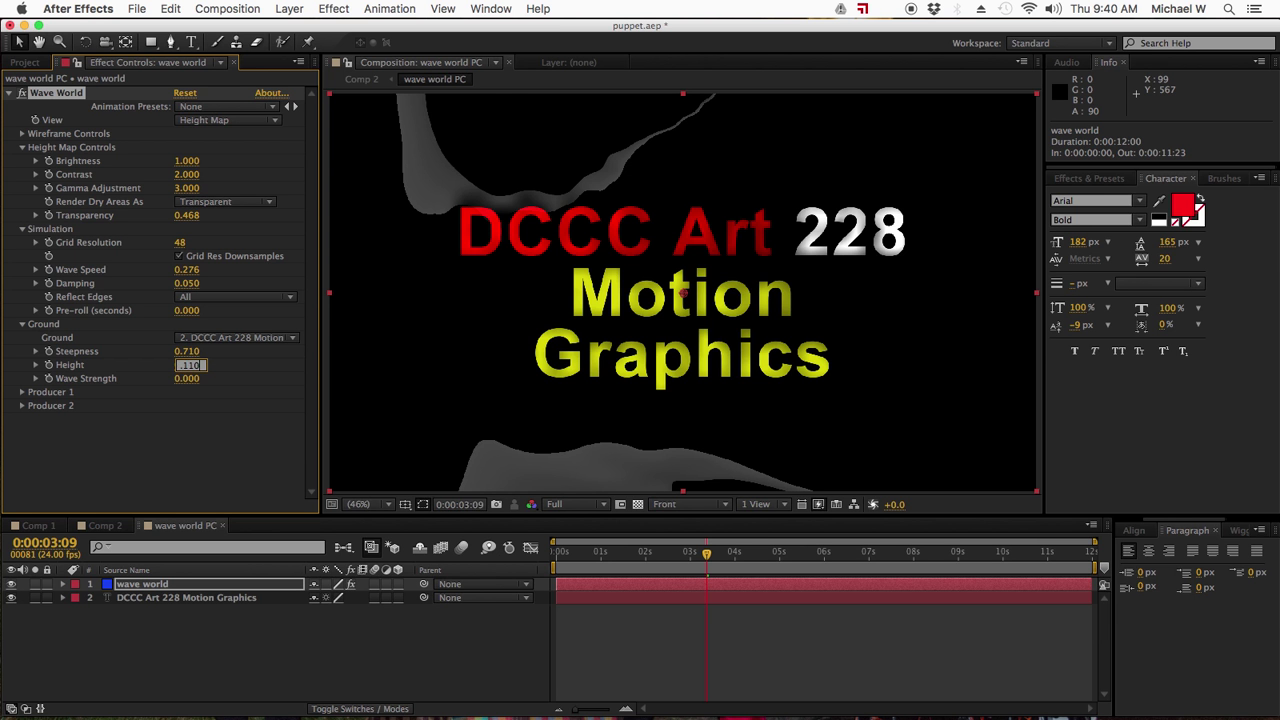
pyautogui.press('Return')
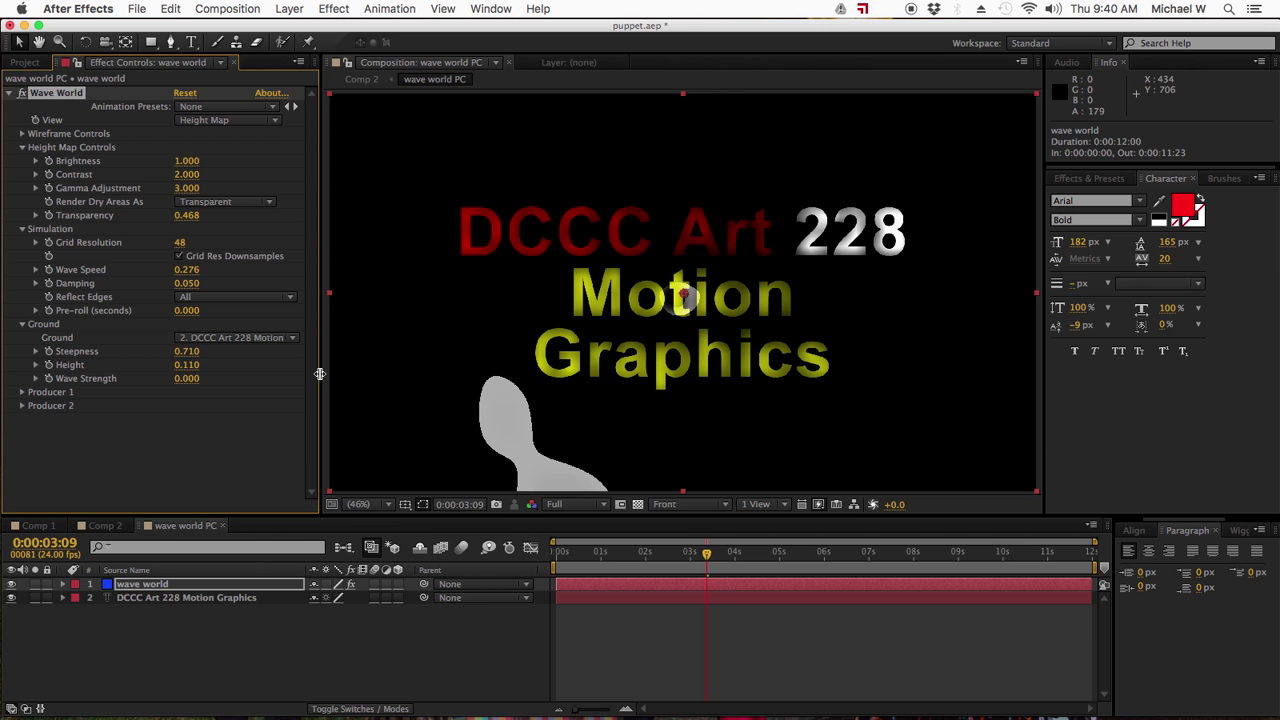
pyautogui.click(187, 379)
pyautogui.write('.97')
pyautogui.press('Return')
# - Expand the Producer 1 settings of the Wave World effect and save the project
pyautogui.click(26, 393)
pyautogui.click(21, 392)
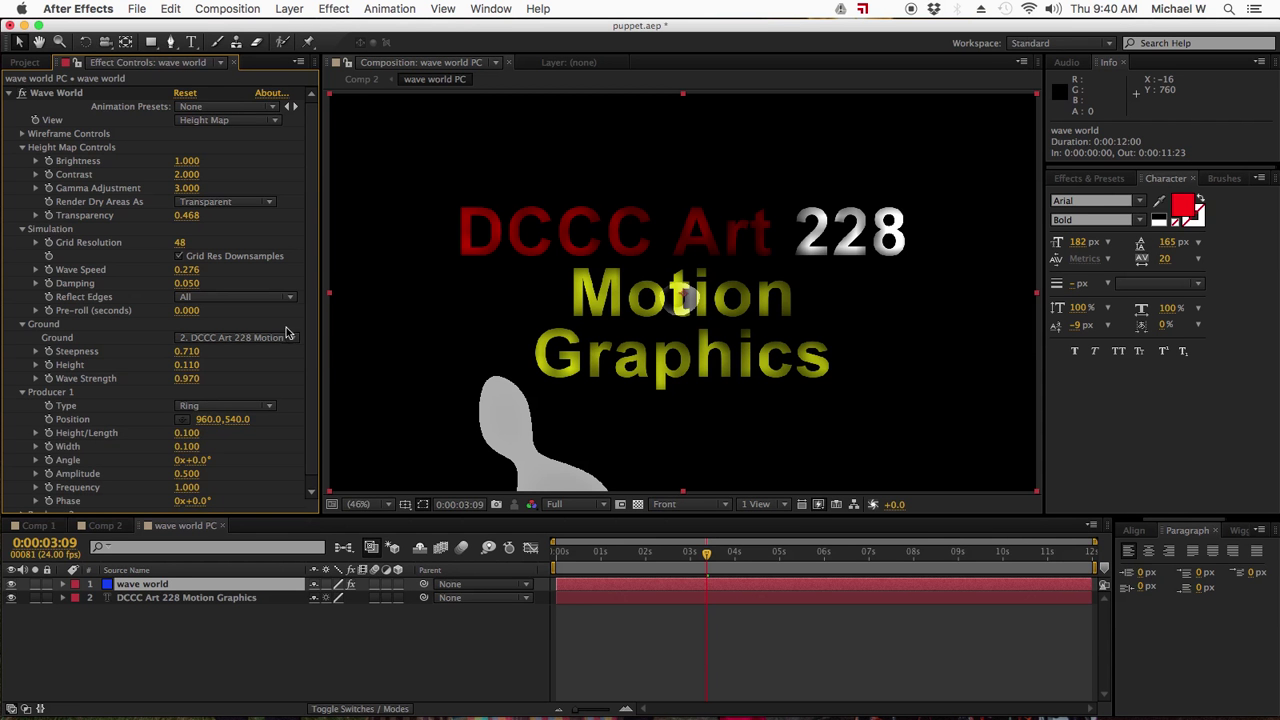
pyautogui.scroll(-1, 300, 360)
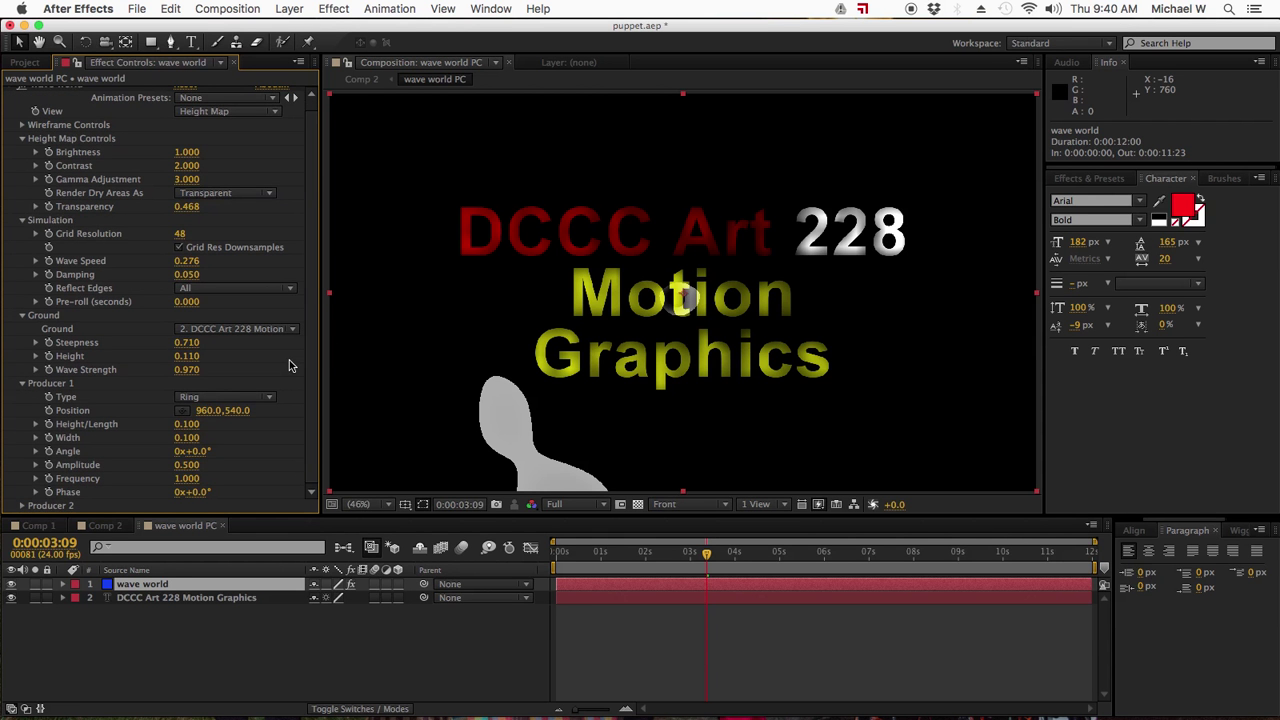
pyautogui.press('cmd+s')
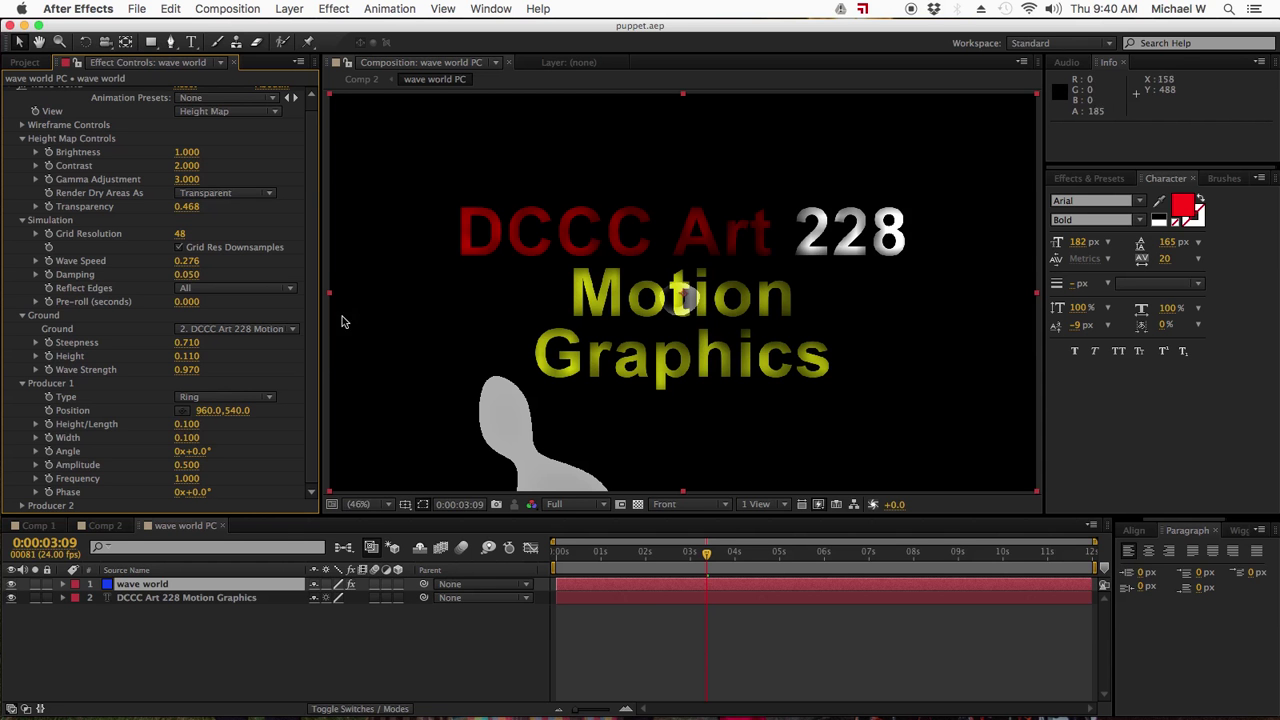
# - Change Producer 1's type to Line and shift its horizontal position to 820
pyautogui.click(222, 397)
pyautogui.click(227, 428)
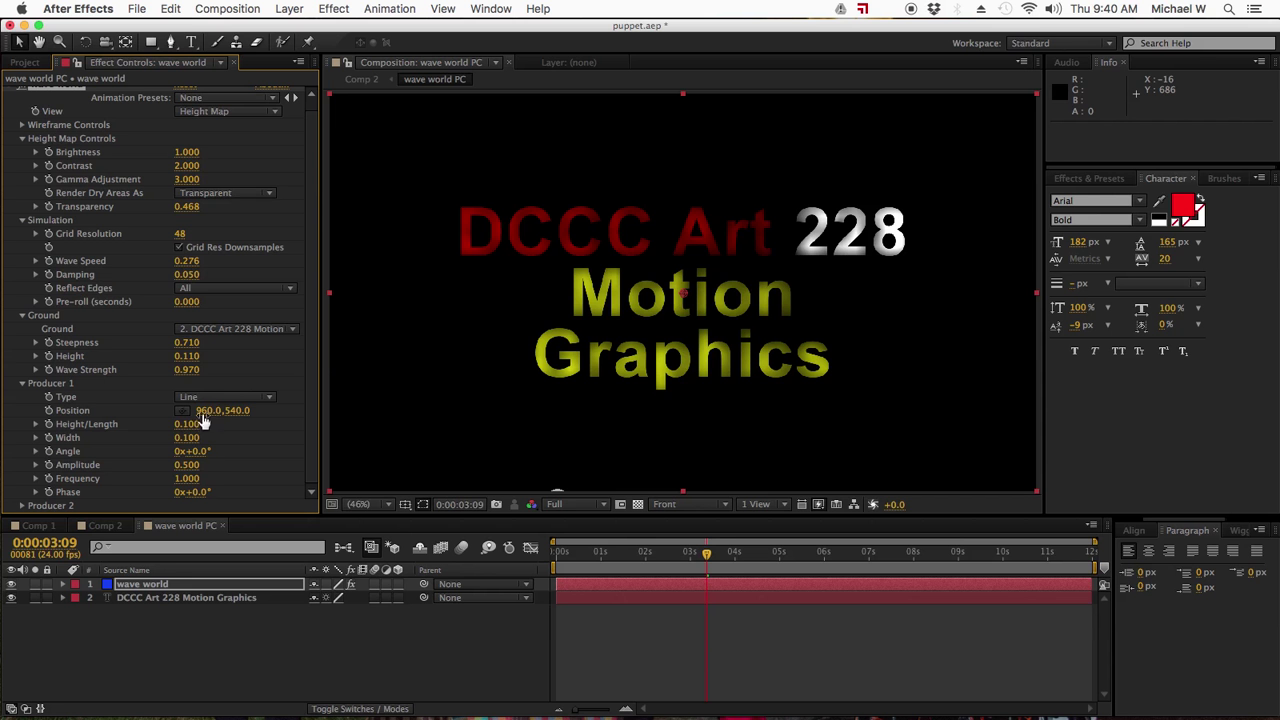
pyautogui.moveTo(205, 412); pyautogui.dragTo(129, 408)
pyautogui.moveTo(206, 410); pyautogui.dragTo(150, 412)
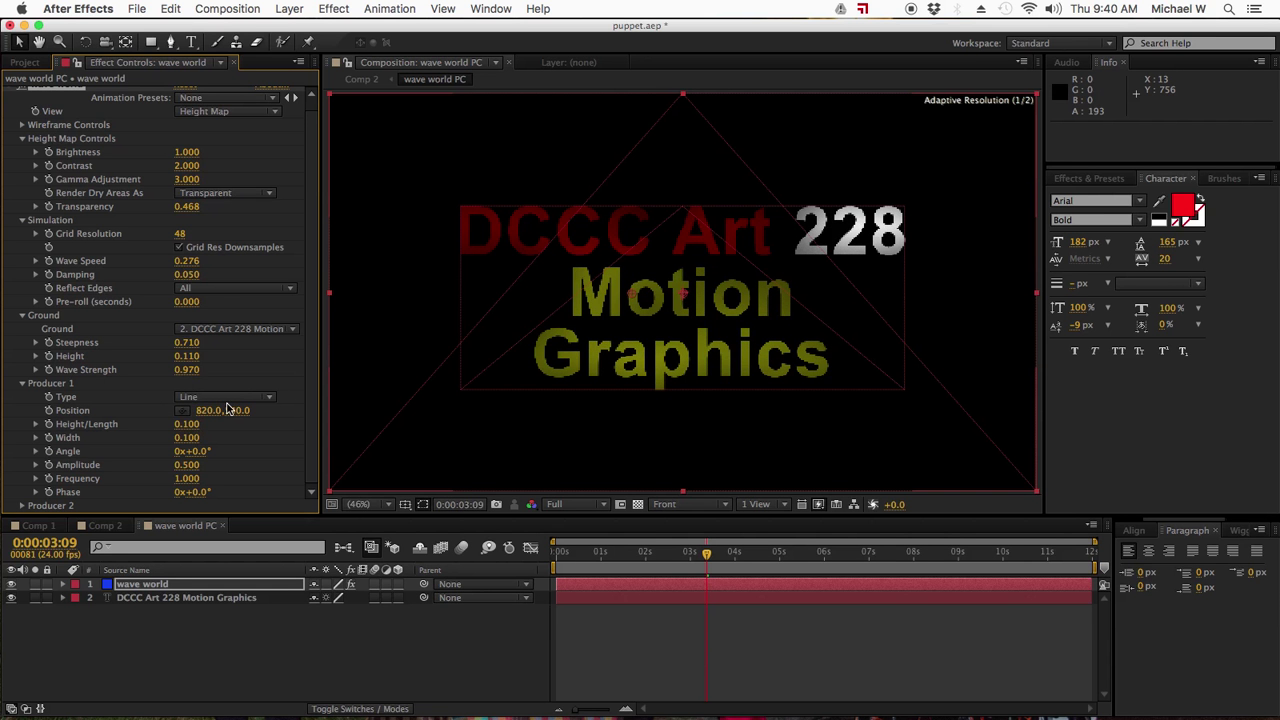
pyautogui.click(189, 408)
pyautogui.click(237, 412)
pyautogui.click(265, 414)
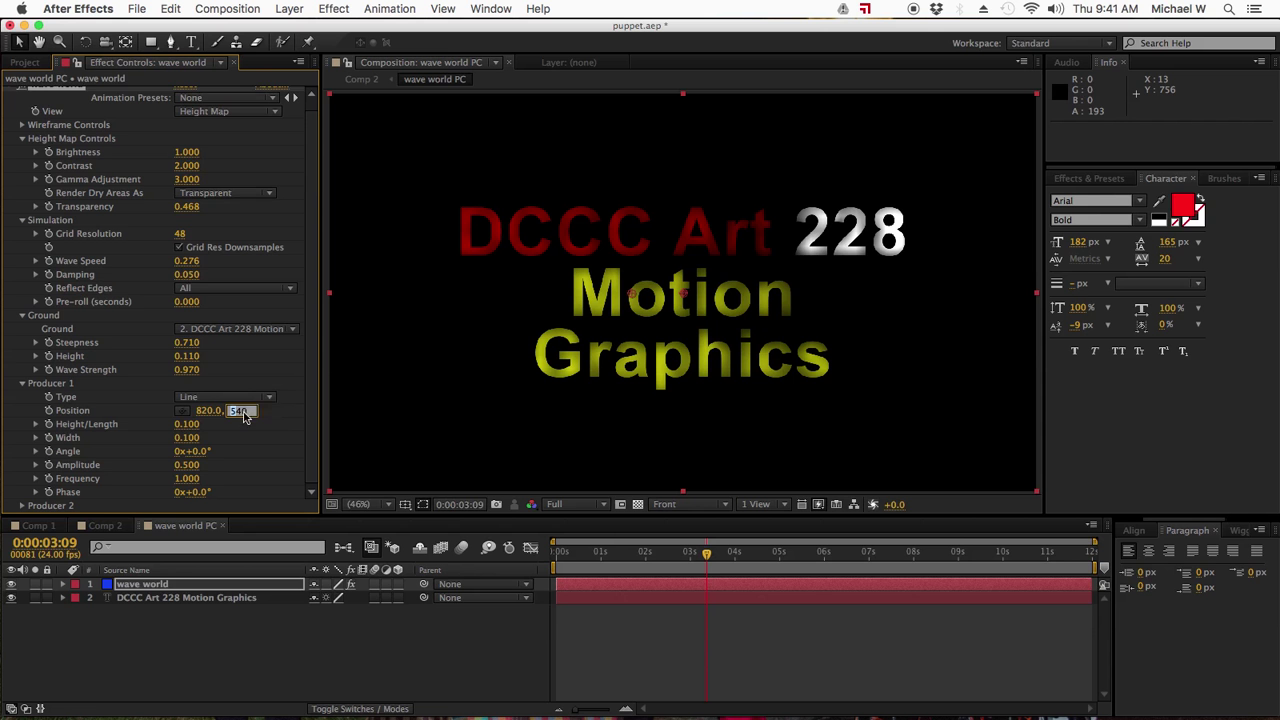
# - Position Producer 1 of the Wave World effect at 755, 122 and save the project
pyautogui.click(208, 411)
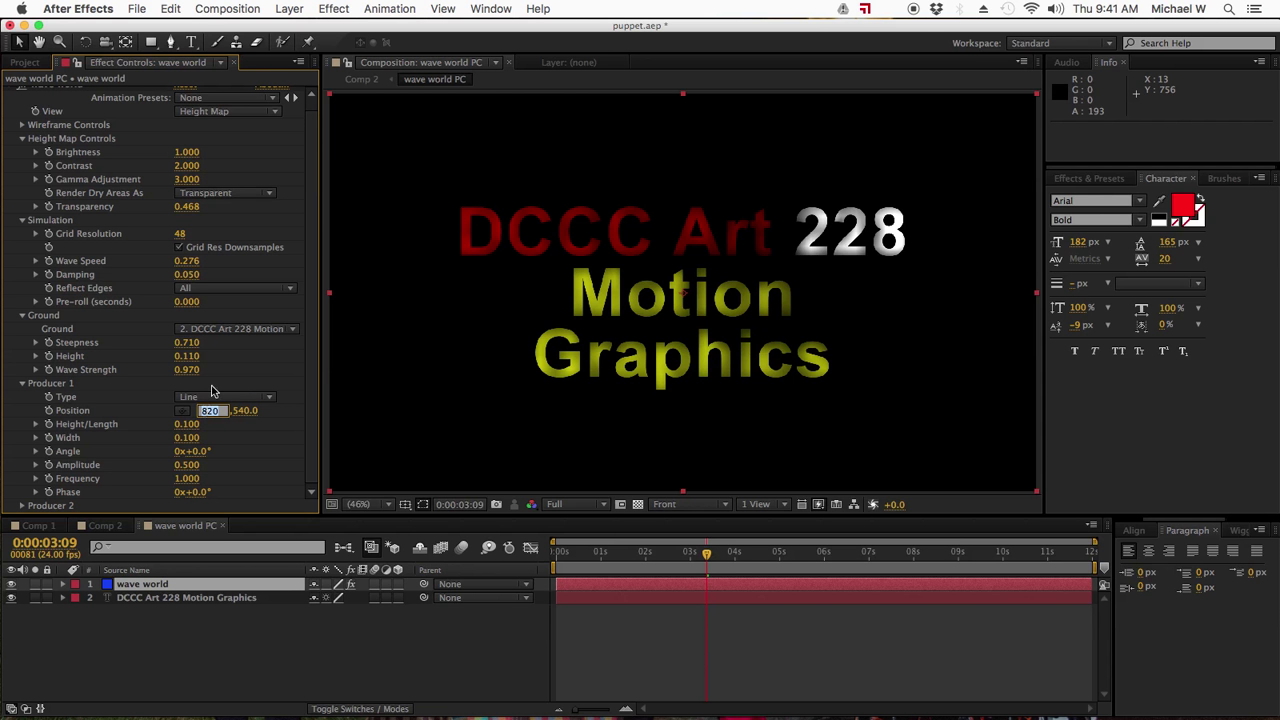
pyautogui.write('755')
pyautogui.press('Return')
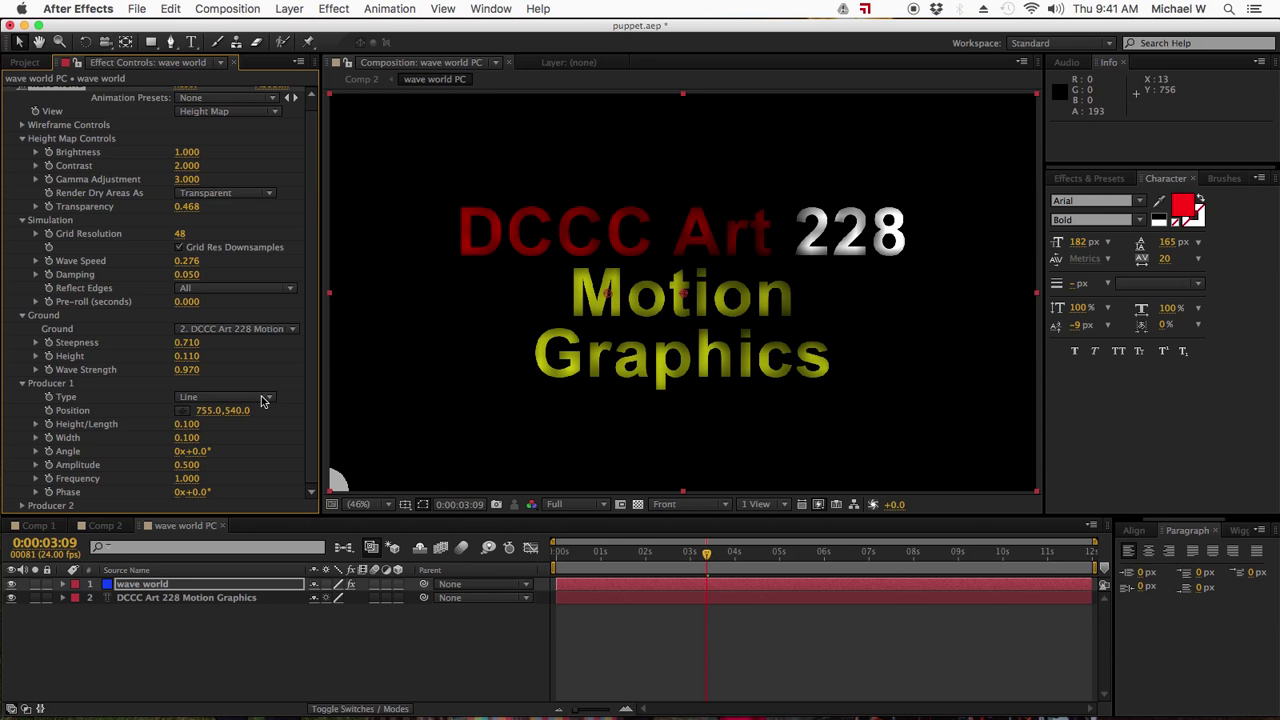
pyautogui.click(242, 410)
pyautogui.write('122')
pyautogui.press('Return')
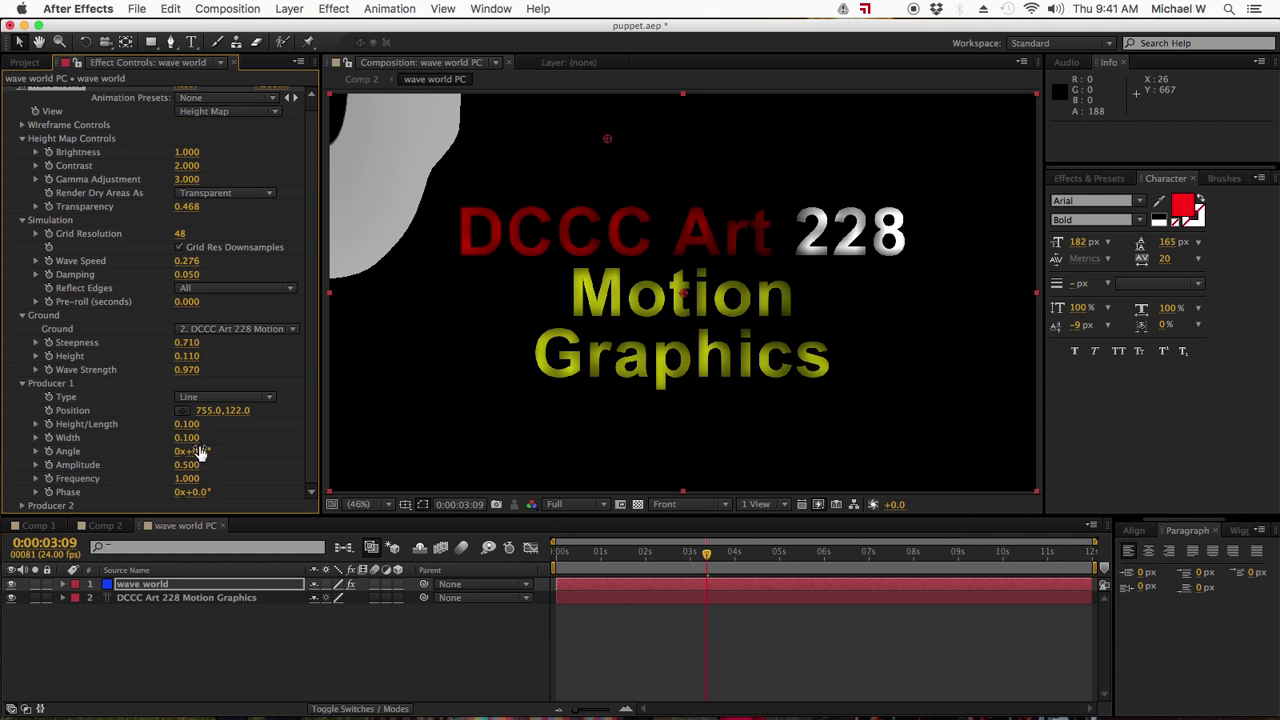
pyautogui.press('super+s')
# - Set Producer 1's Height/Length to 0.541, Width to 1.390 and Amplitude to 1.030
pyautogui.click(187, 424)
pyautogui.press('BackSpace')
pyautogui.write('.541')
pyautogui.press('Return')
pyautogui.click(187, 437)
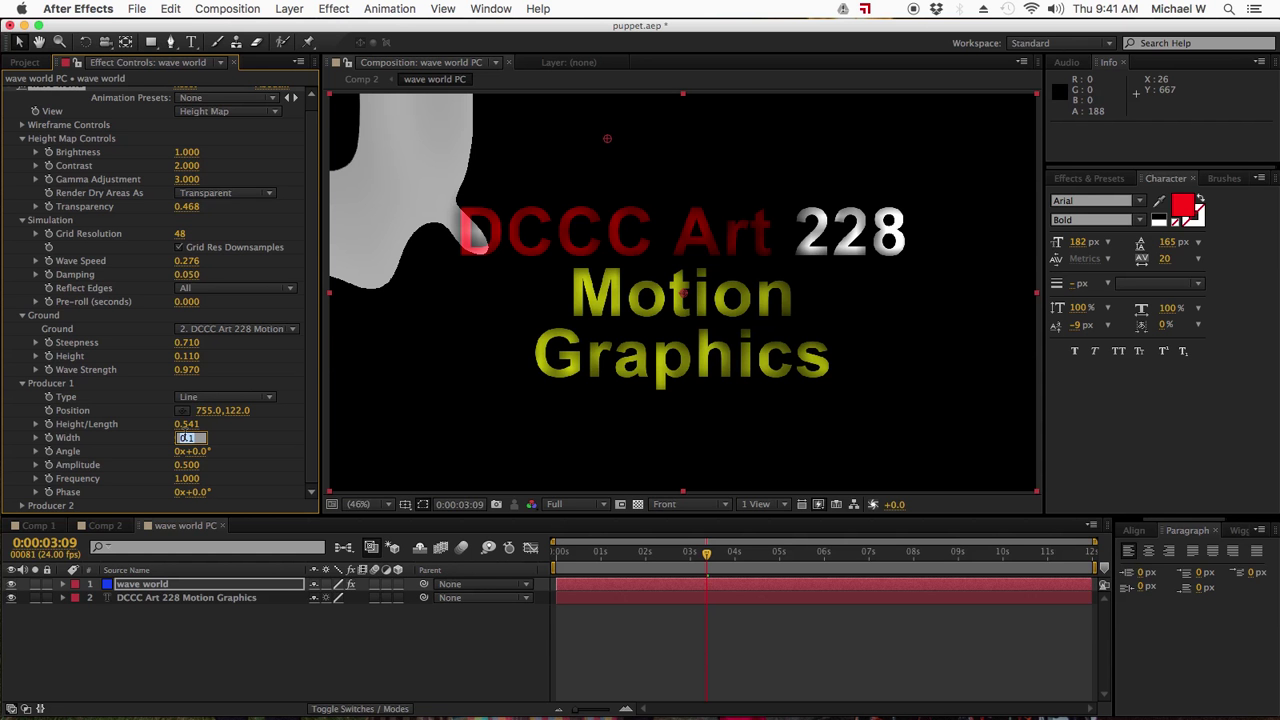
pyautogui.write('1.39')
pyautogui.press('Return')
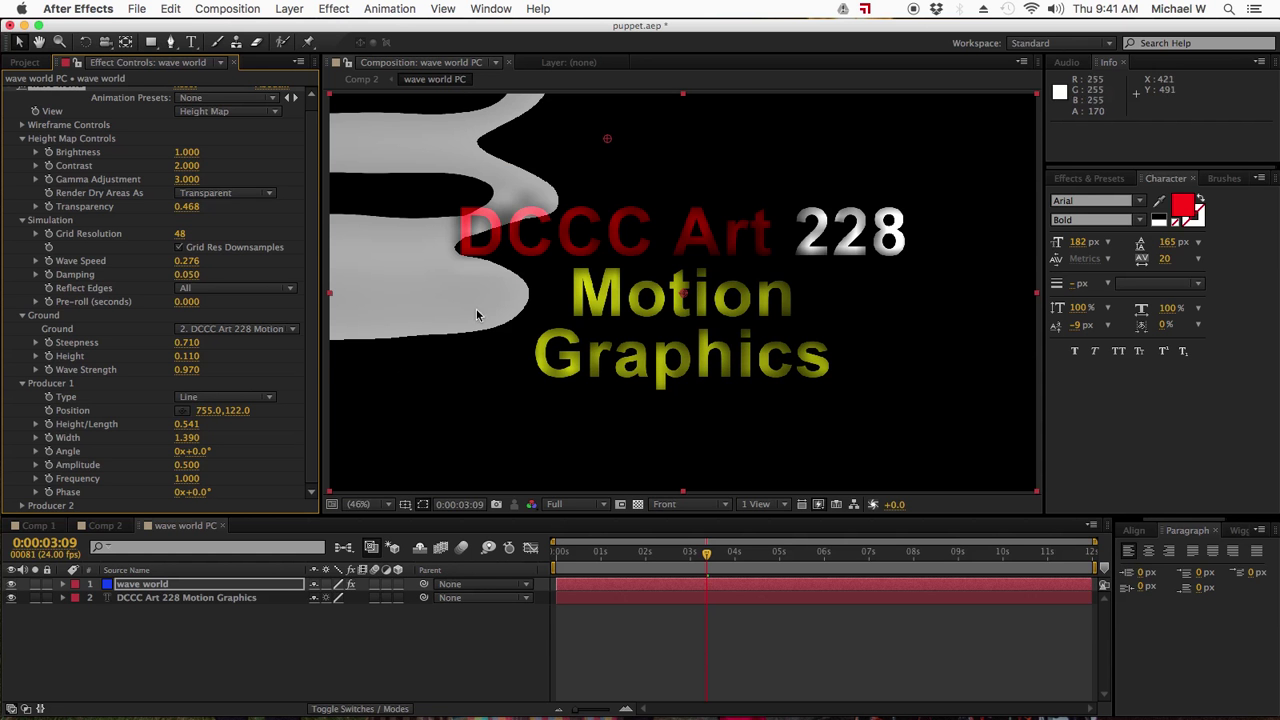
pyautogui.click(187, 465)
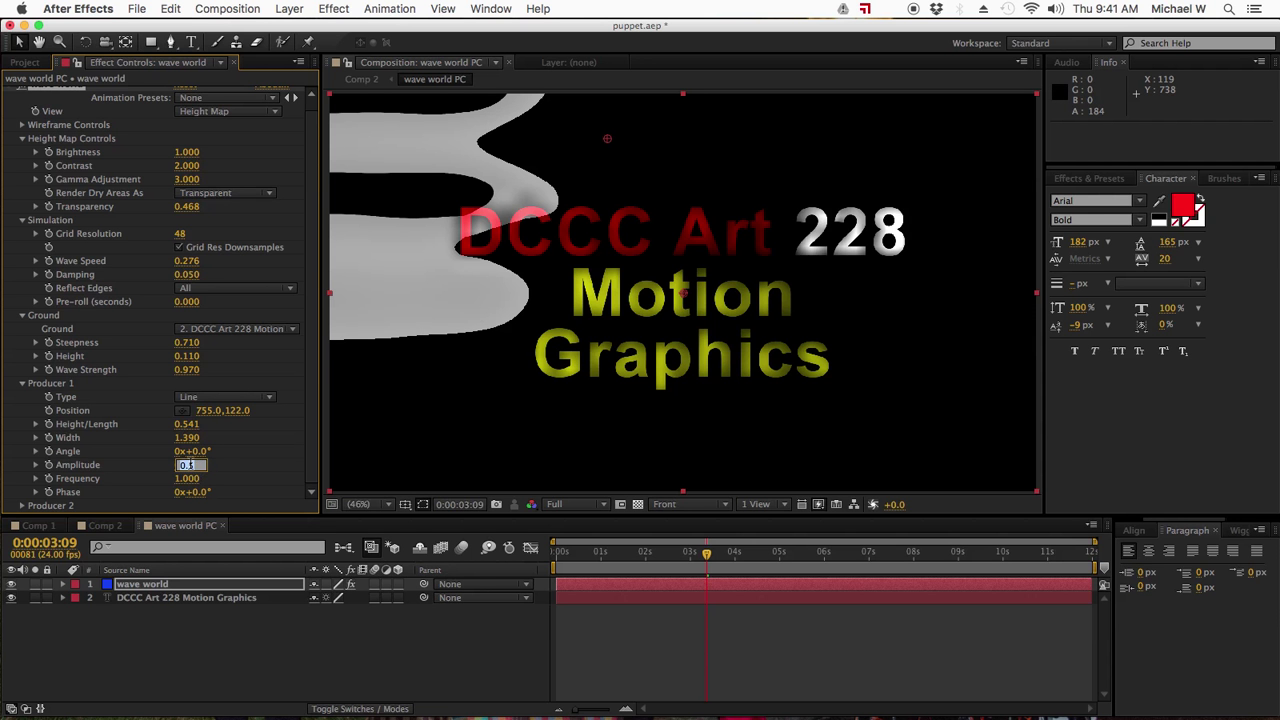
pyautogui.write('1.03')
pyautogui.press('Return')
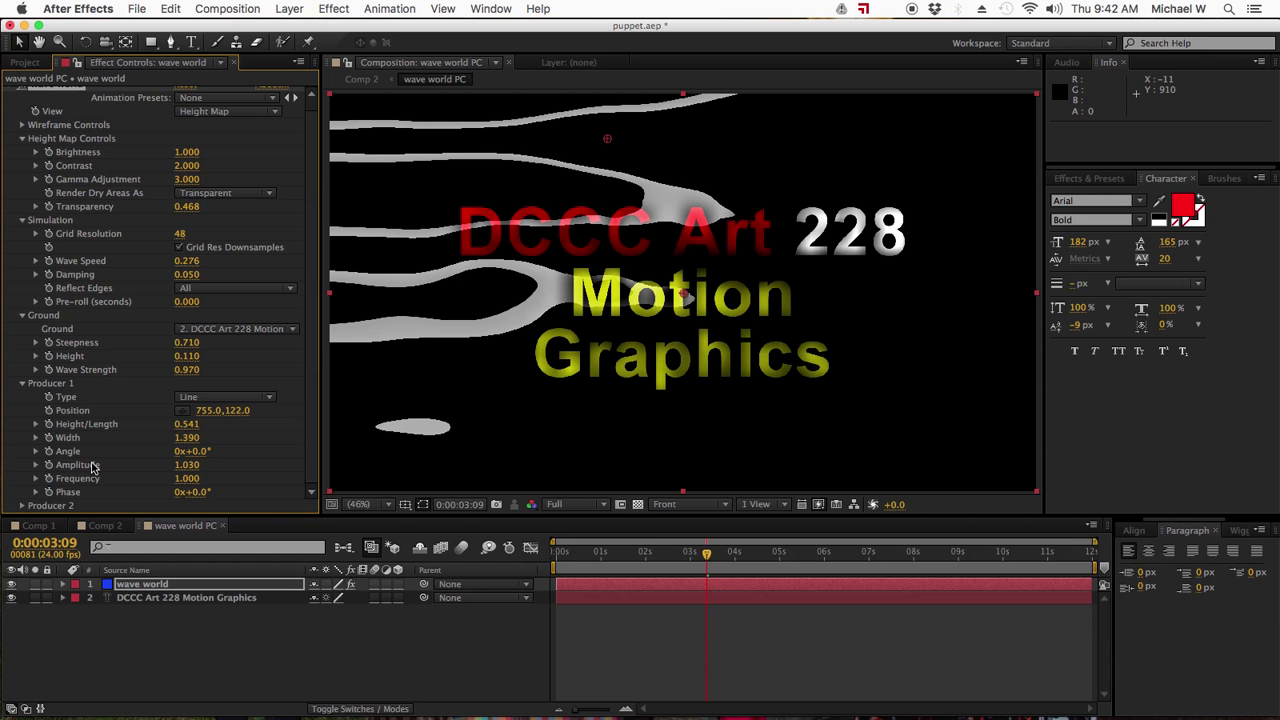
# - Try rendering the height map's dry areas as Solid, and set the option back to Transparent
pyautogui.scroll(1, 150, 296)
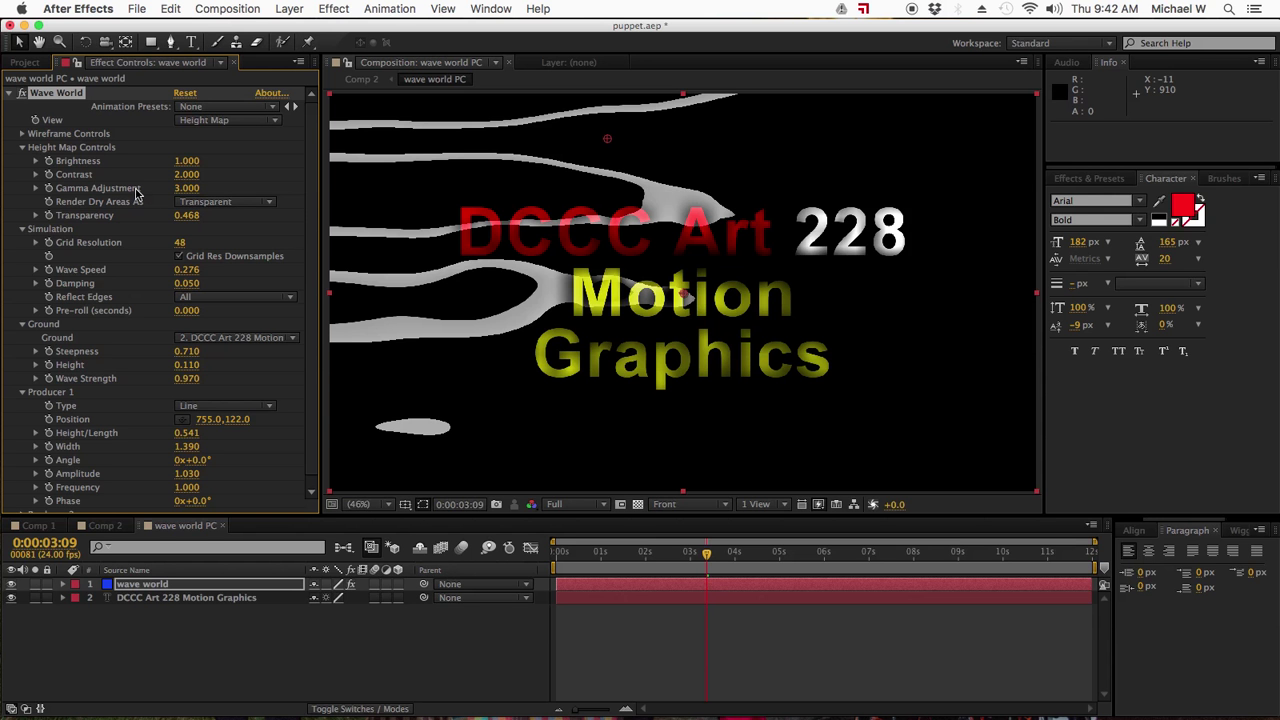
pyautogui.click(215, 204)
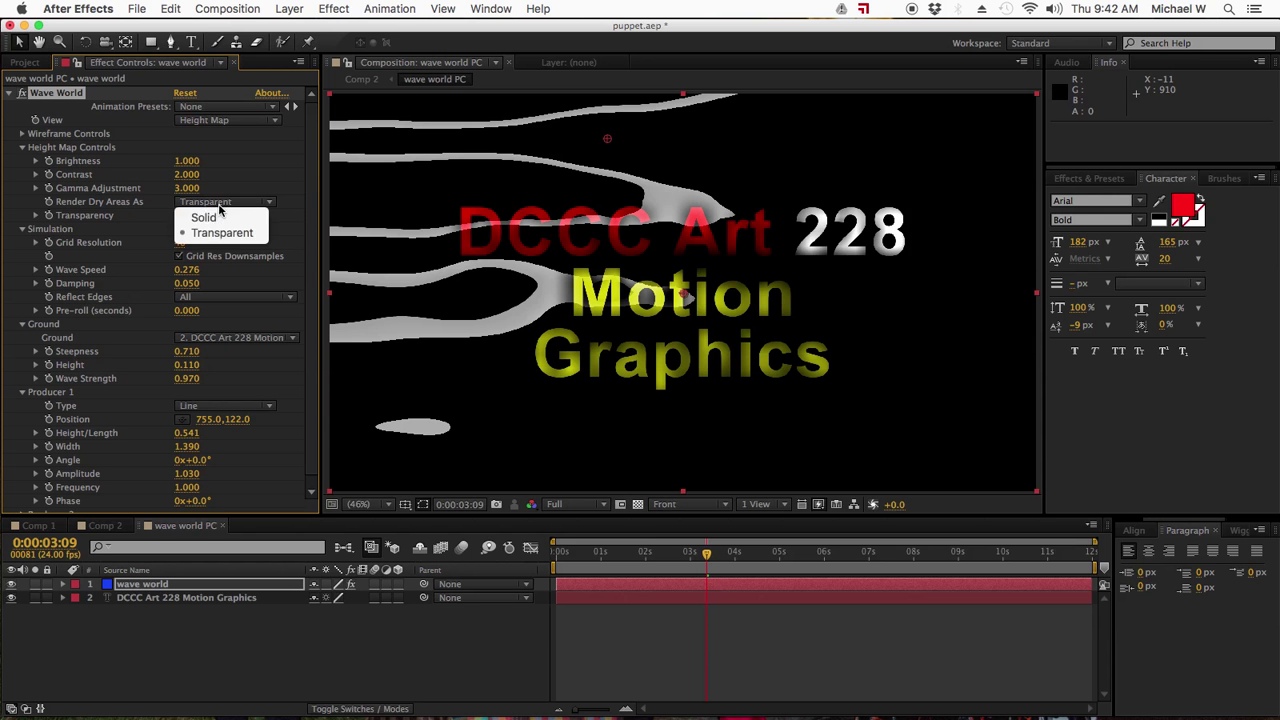
pyautogui.click(205, 211)
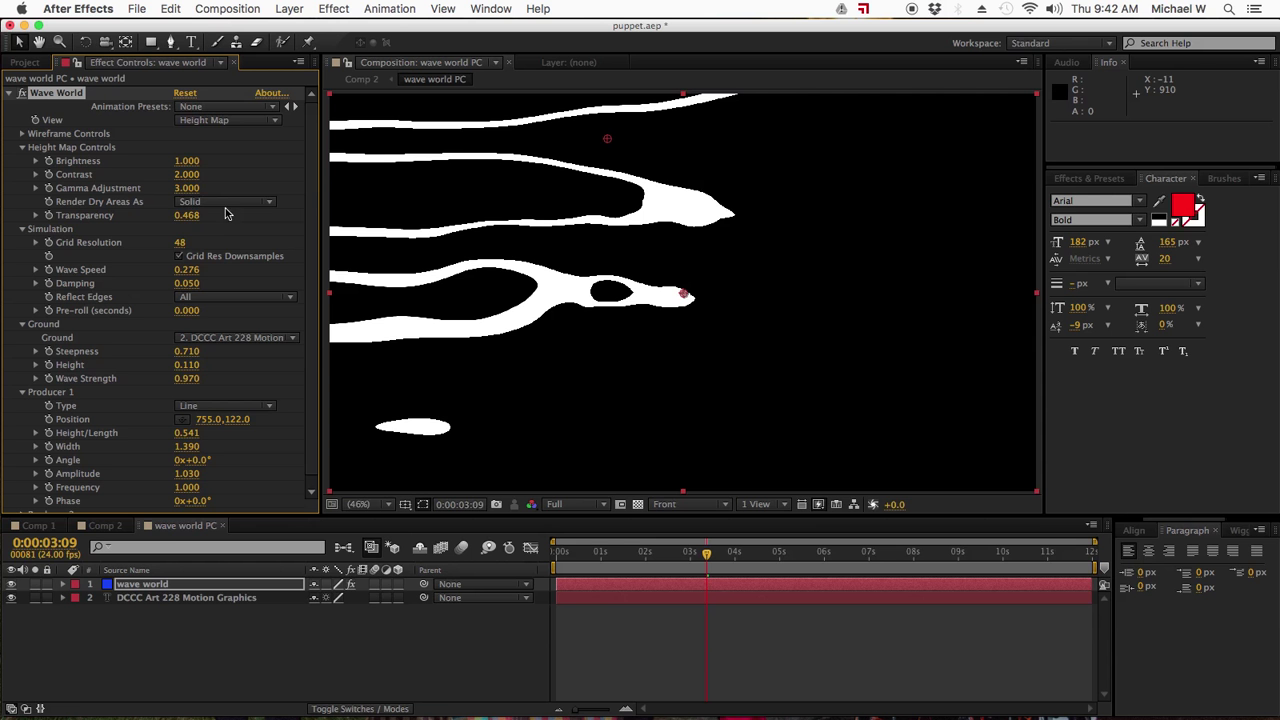
pyautogui.click(225, 205)
pyautogui.click(222, 233)
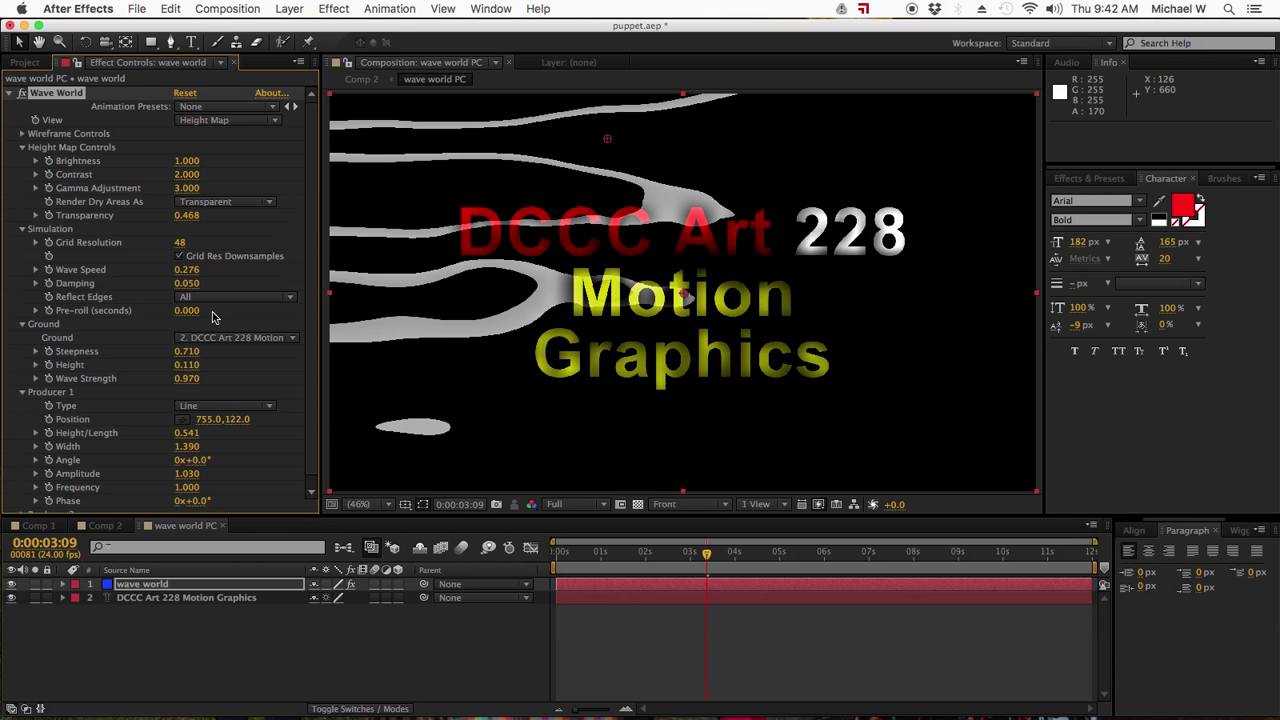
# - Expand the Producer 2 settings of the Wave World effect and change its type to Line
pyautogui.scroll(-1, 213, 315)
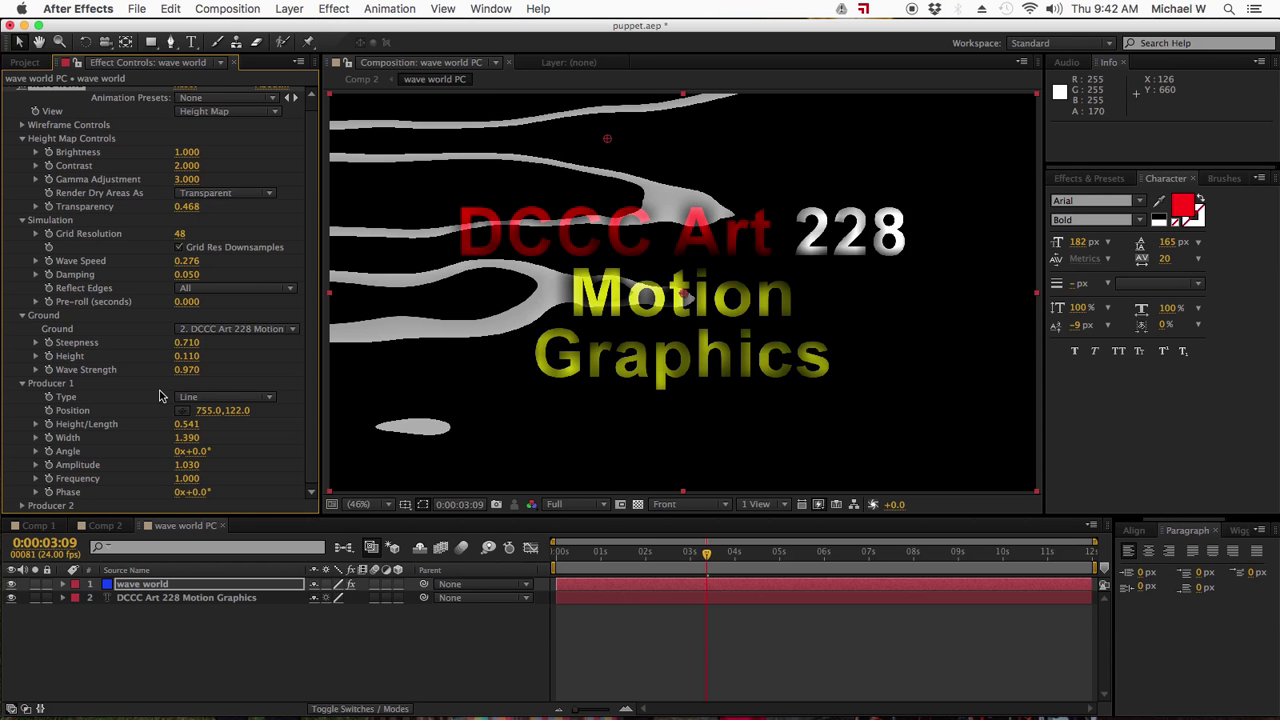
pyautogui.click(27, 507)
pyautogui.scroll(-5, 140, 432)
pyautogui.click(214, 413)
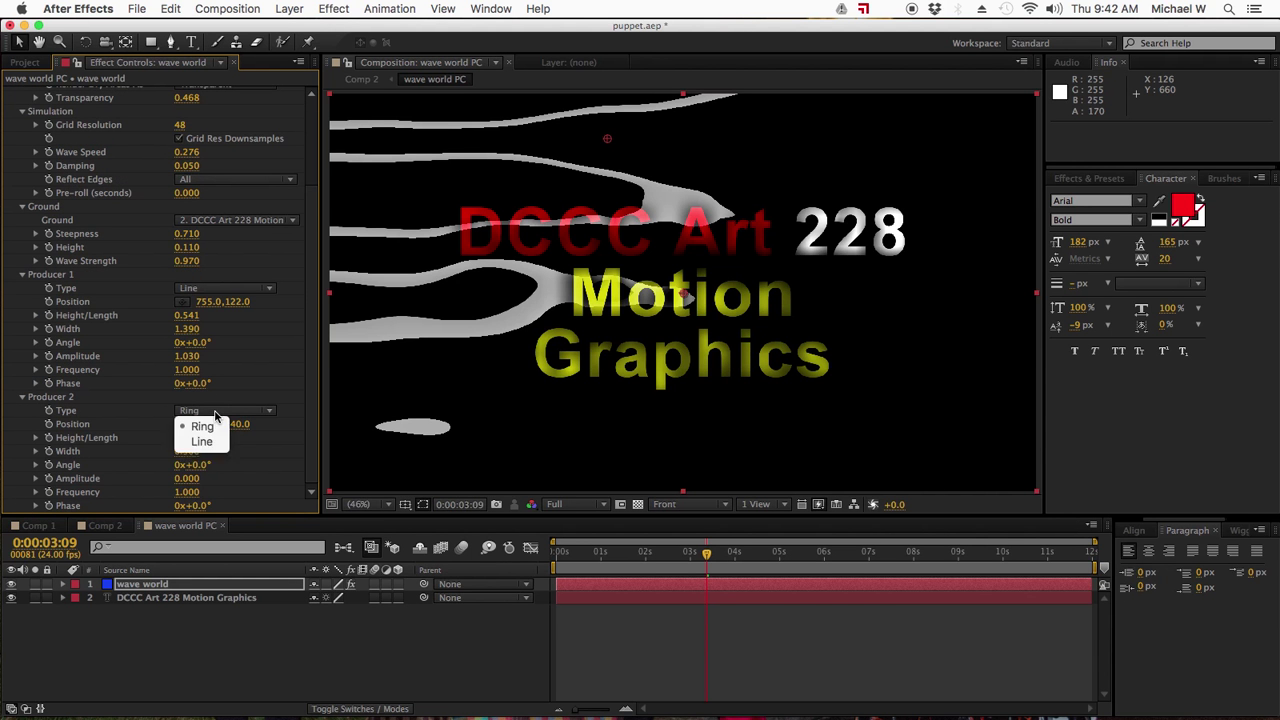
pyautogui.click(216, 438)
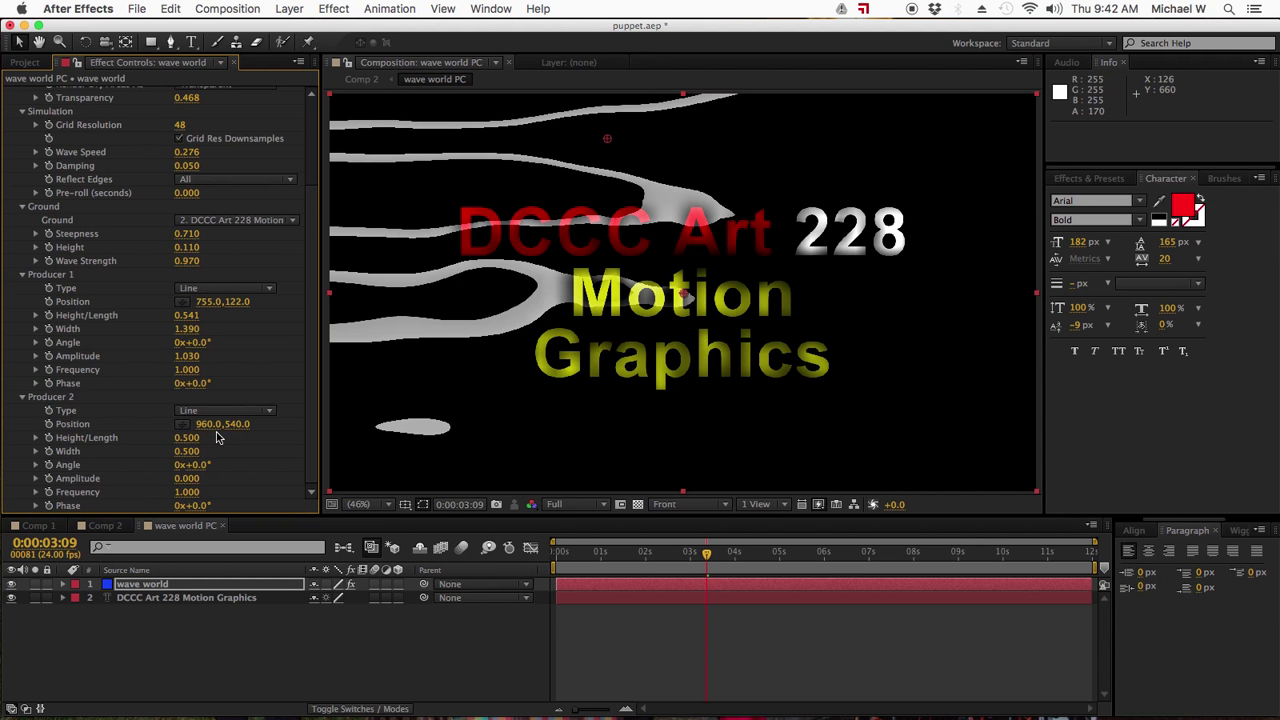
# - Position Producer 2 at 1354, 717
pyautogui.moveTo(205, 424); pyautogui.dragTo(338, 425)
pyautogui.click(211, 426)
pyautogui.write('1')
pyautogui.press('Return')
pyautogui.click(244, 424)
pyautogui.write('717')
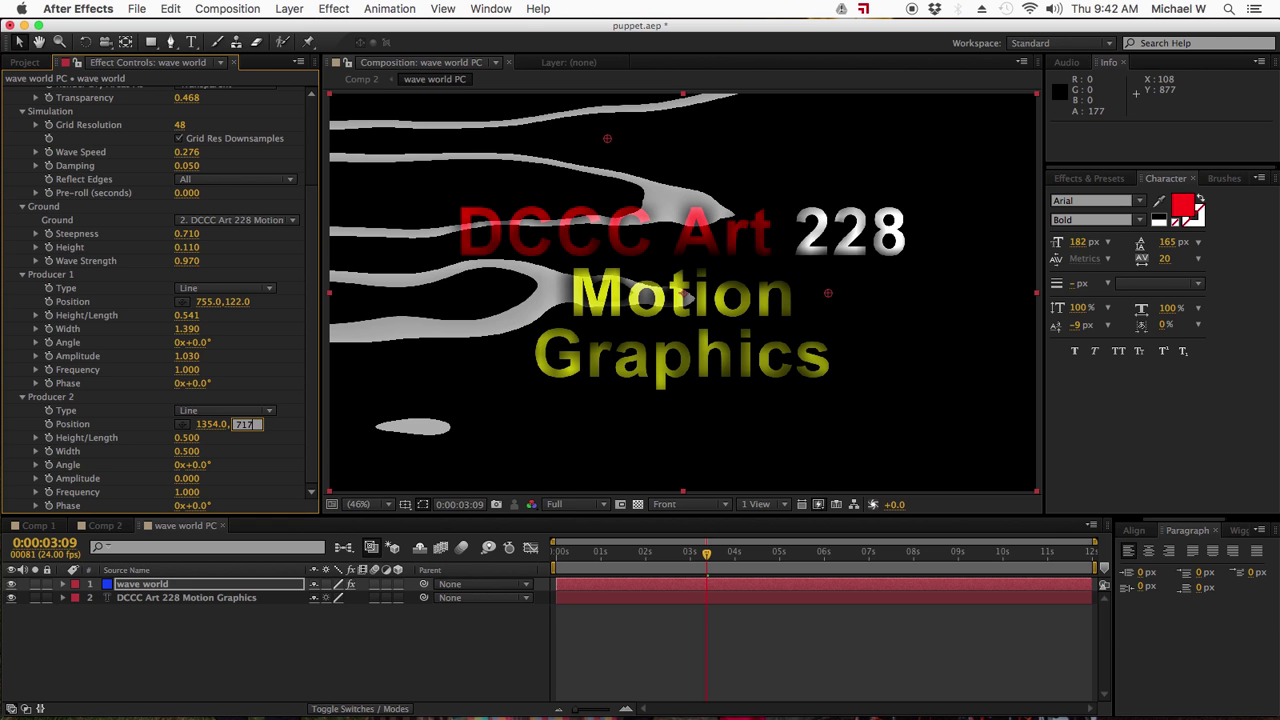
pyautogui.press('Return')
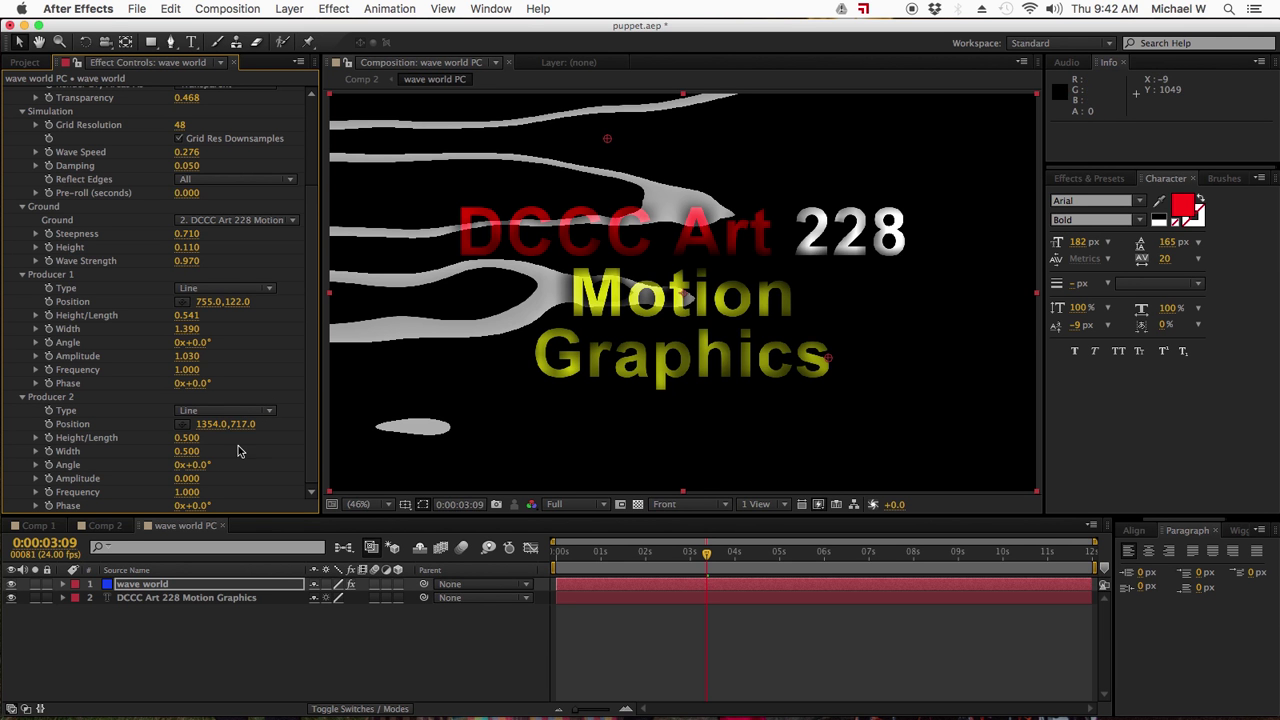
# - Set Producer 2's Height/Length to 1.806 and save the project
pyautogui.click(191, 438)
pyautogui.write('1.806')
pyautogui.press('Return')
pyautogui.click(190, 447)
pyautogui.press('KP_Decimal')
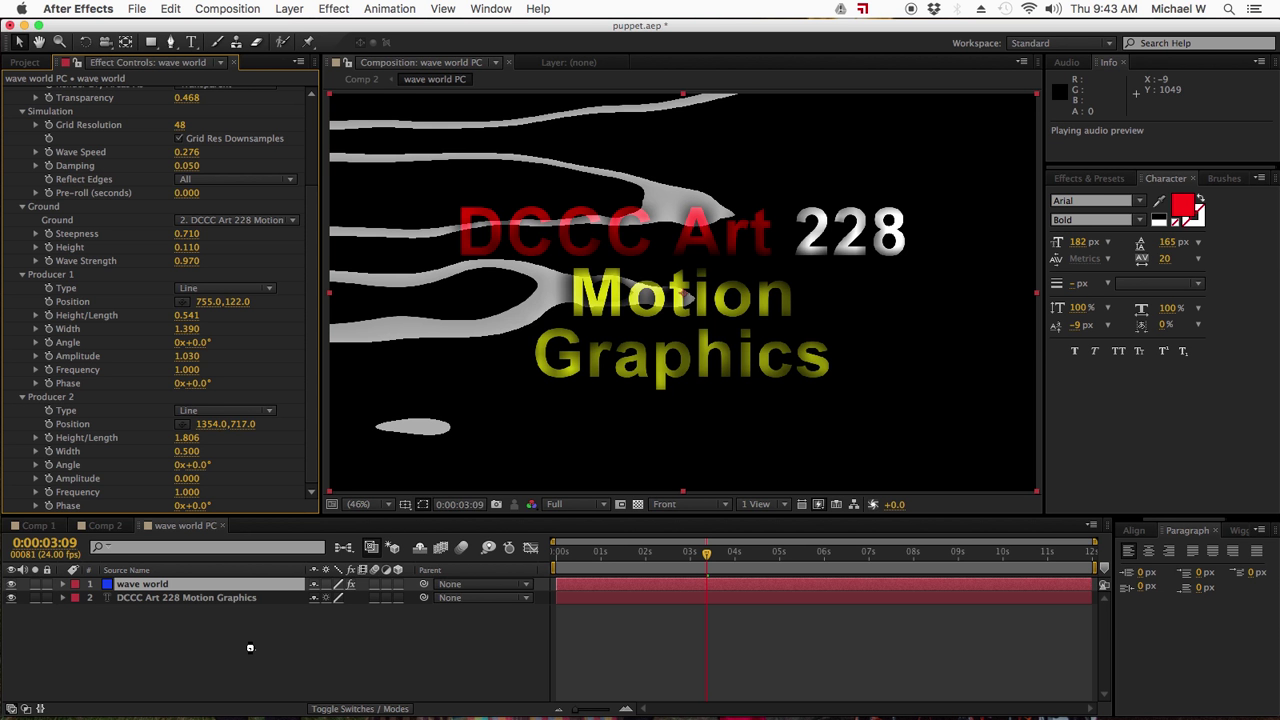
pyautogui.press('super+s')
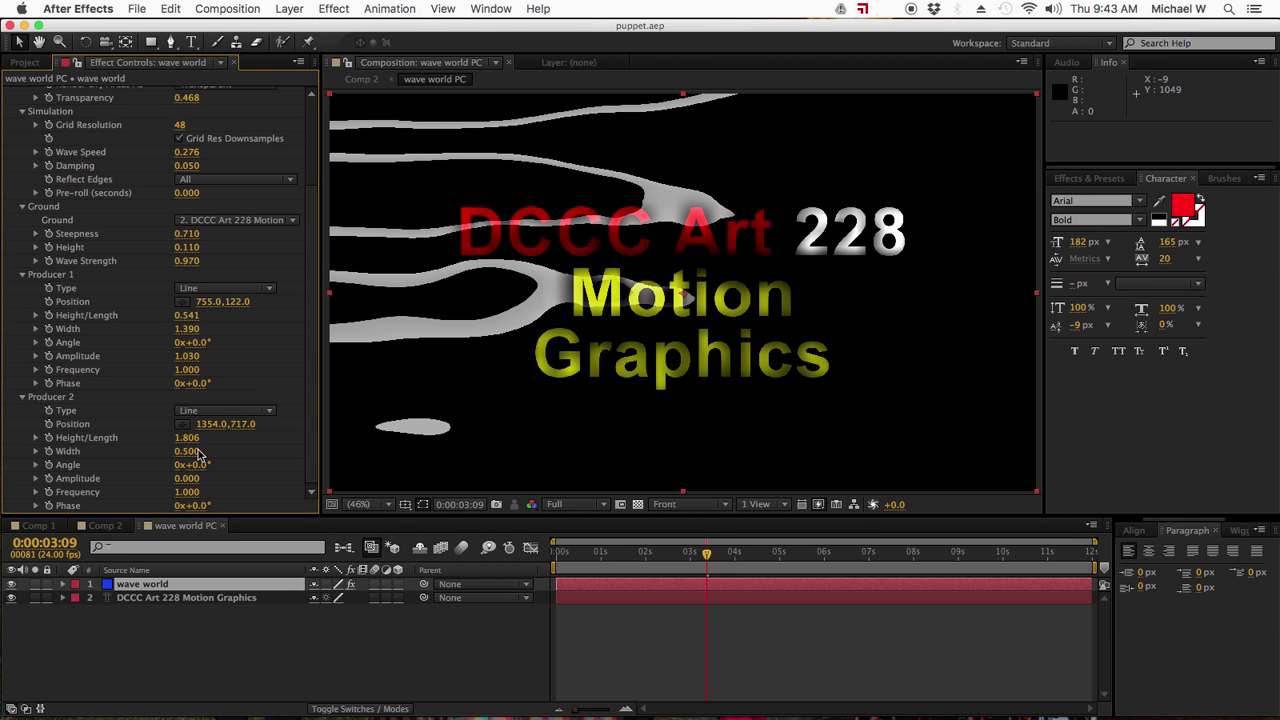
# - Set Producer 2's Width to 0.706 and its Amplitude to 0.290
pyautogui.click(186, 451)
pyautogui.press('BackSpace')
pyautogui.write('.706')
pyautogui.press('Return')
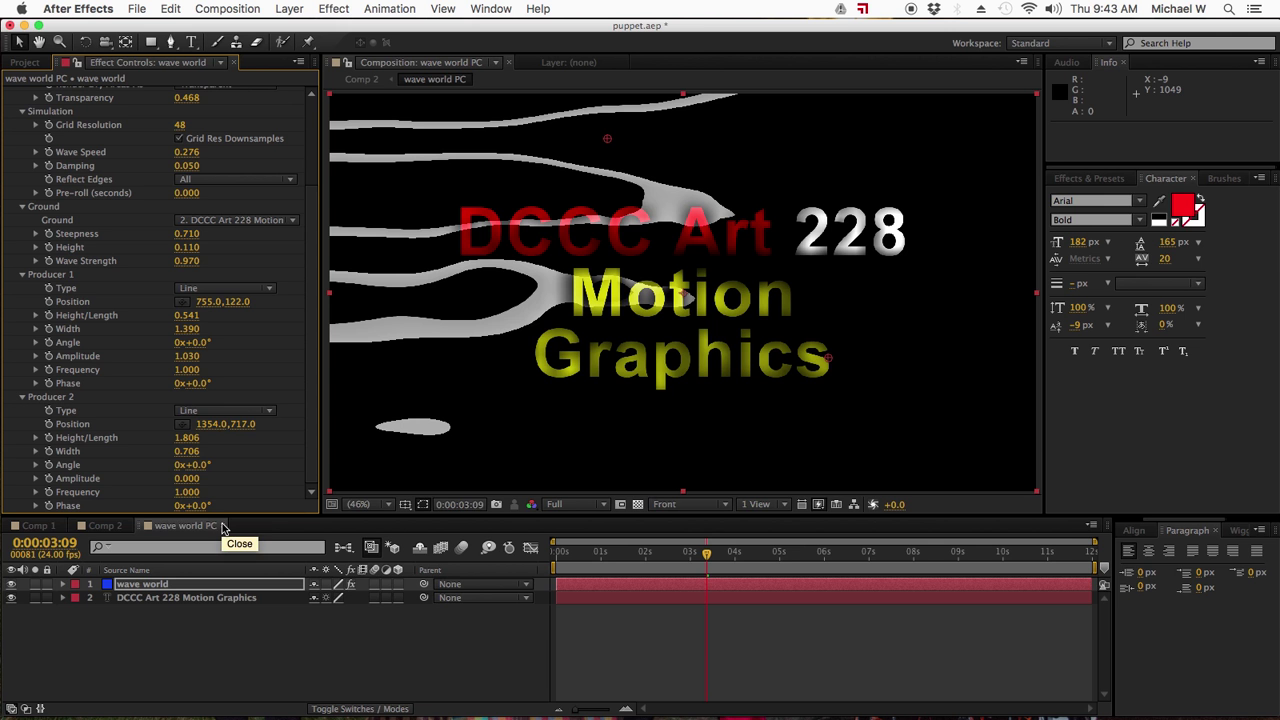
pyautogui.click(191, 481)
pyautogui.write('.290')
pyautogui.press('Return')
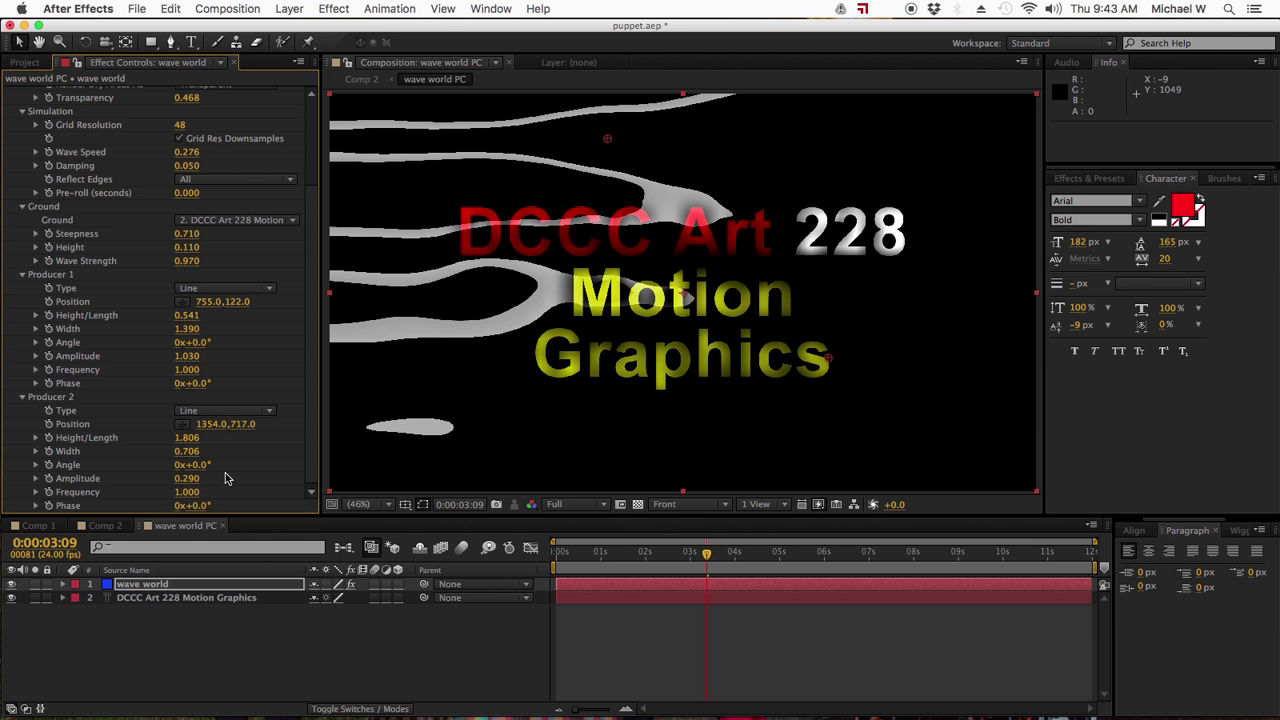
# - Scrub through the wave world PC timeline between about 1 and 5 seconds to examine the wave motion over the text
pyautogui.click(186, 639)
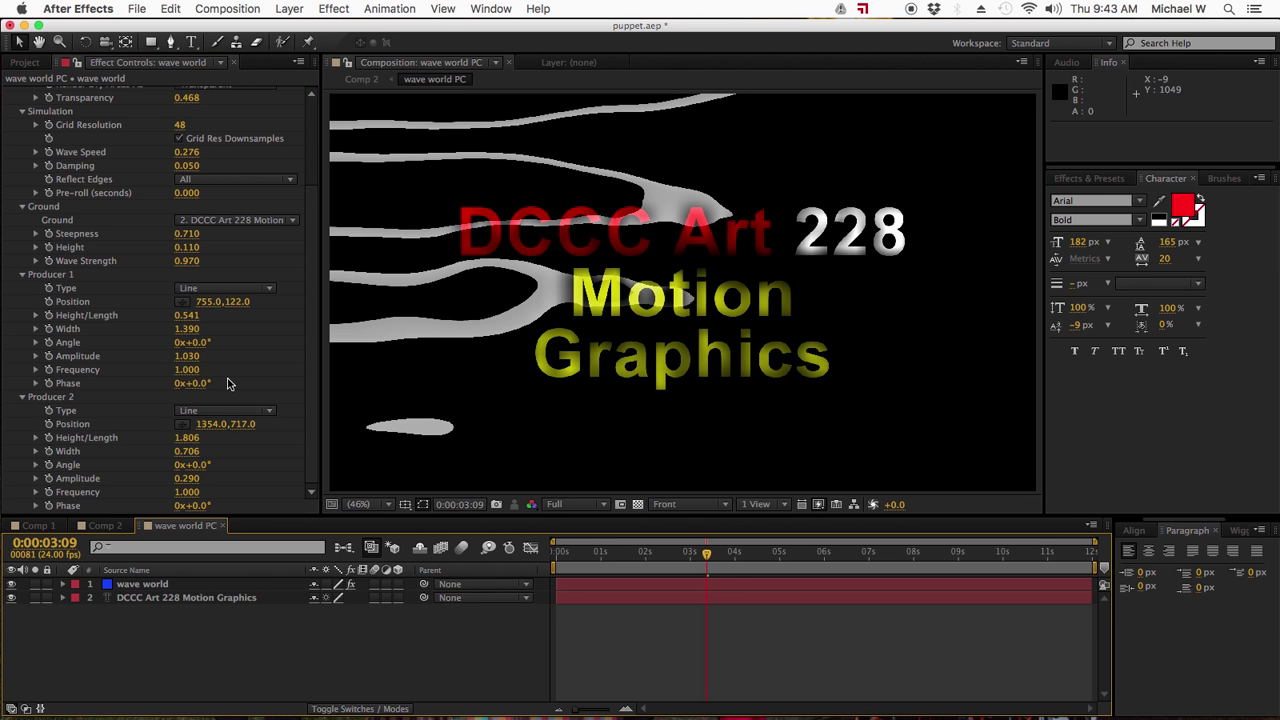
pyautogui.click(700, 553)
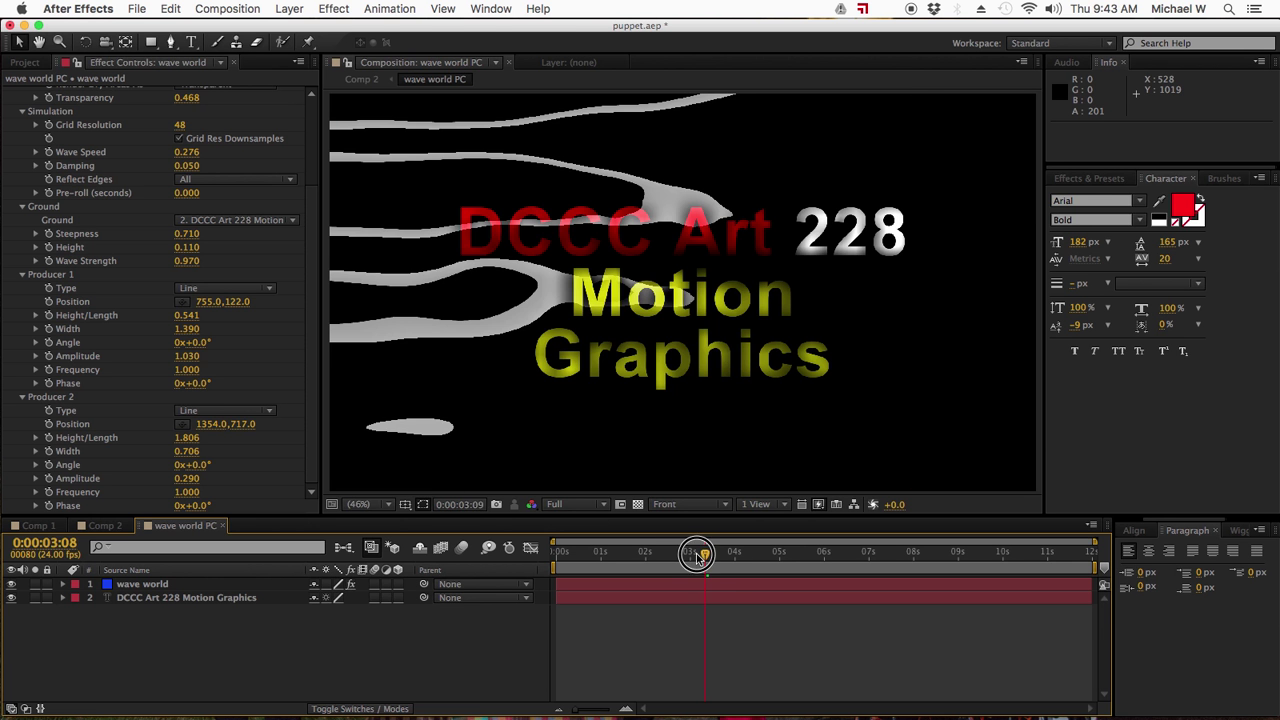
pyautogui.moveTo(700, 553); pyautogui.dragTo(778, 553)
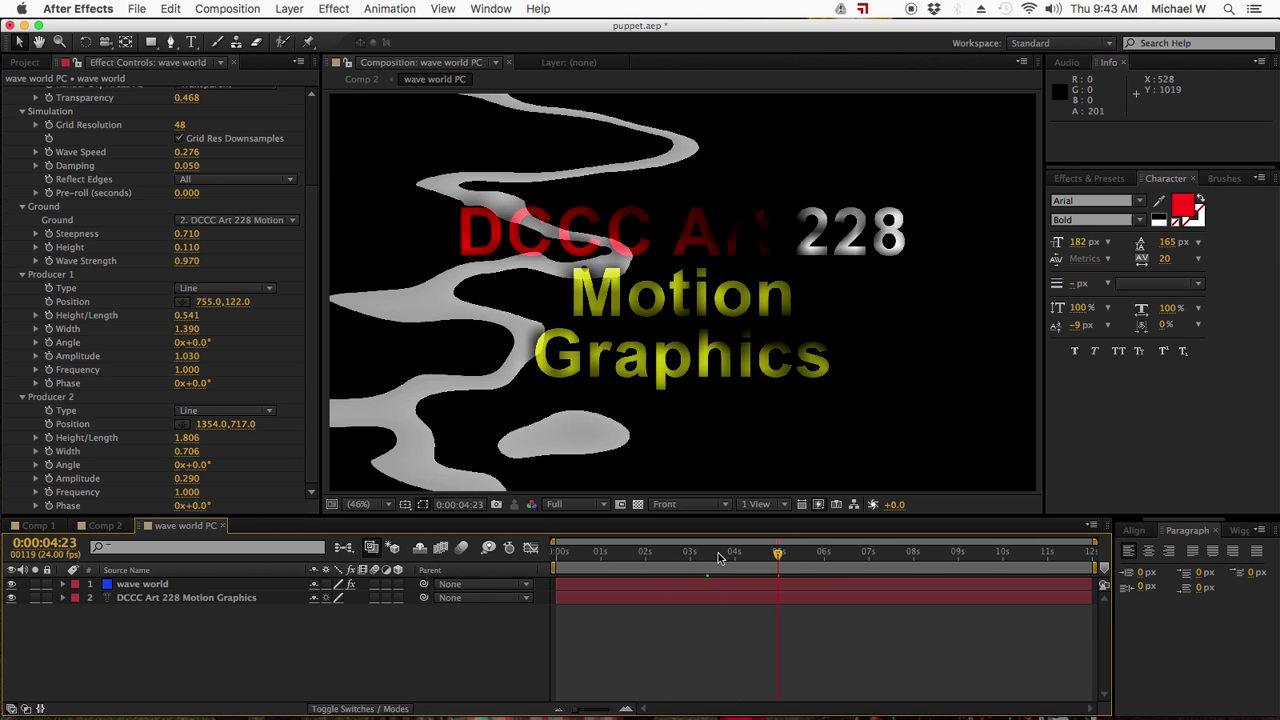
pyautogui.click(624, 556)
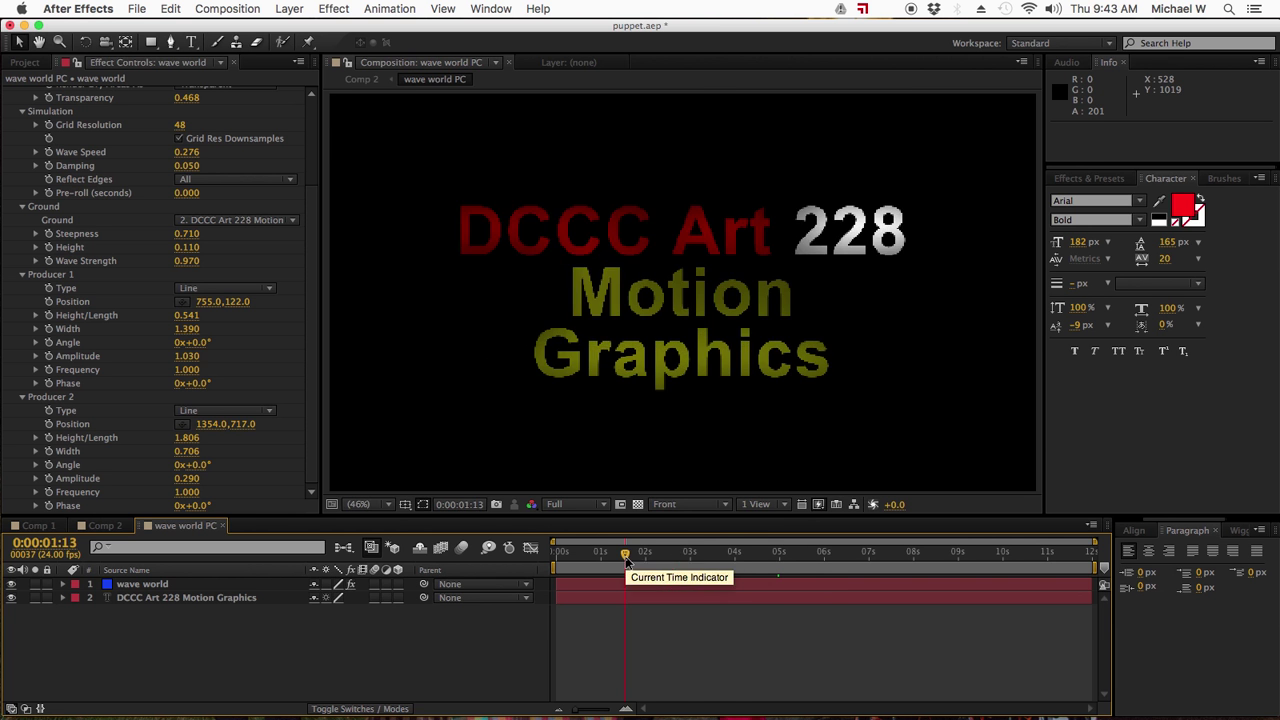
pyautogui.moveTo(626, 556); pyautogui.dragTo(738, 553)
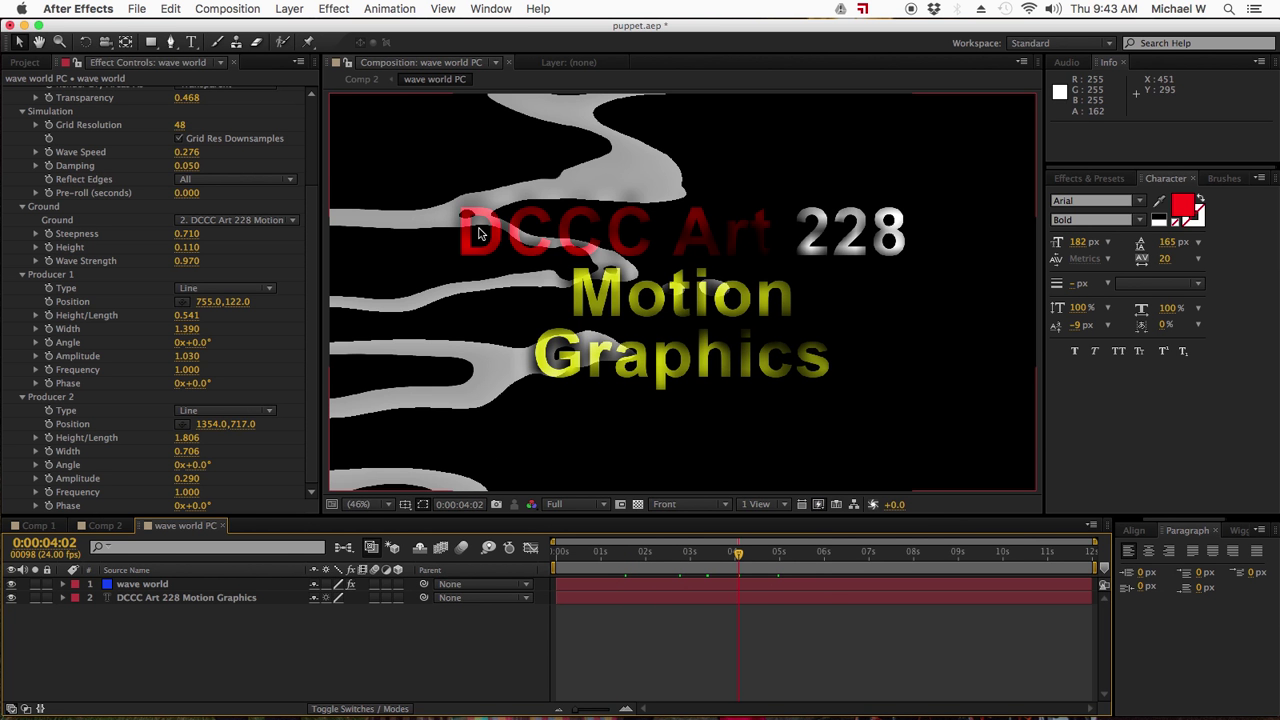
# - Return to Comp 2, select the caustics layer to show its effect settings, and save the project
pyautogui.click(146, 586)
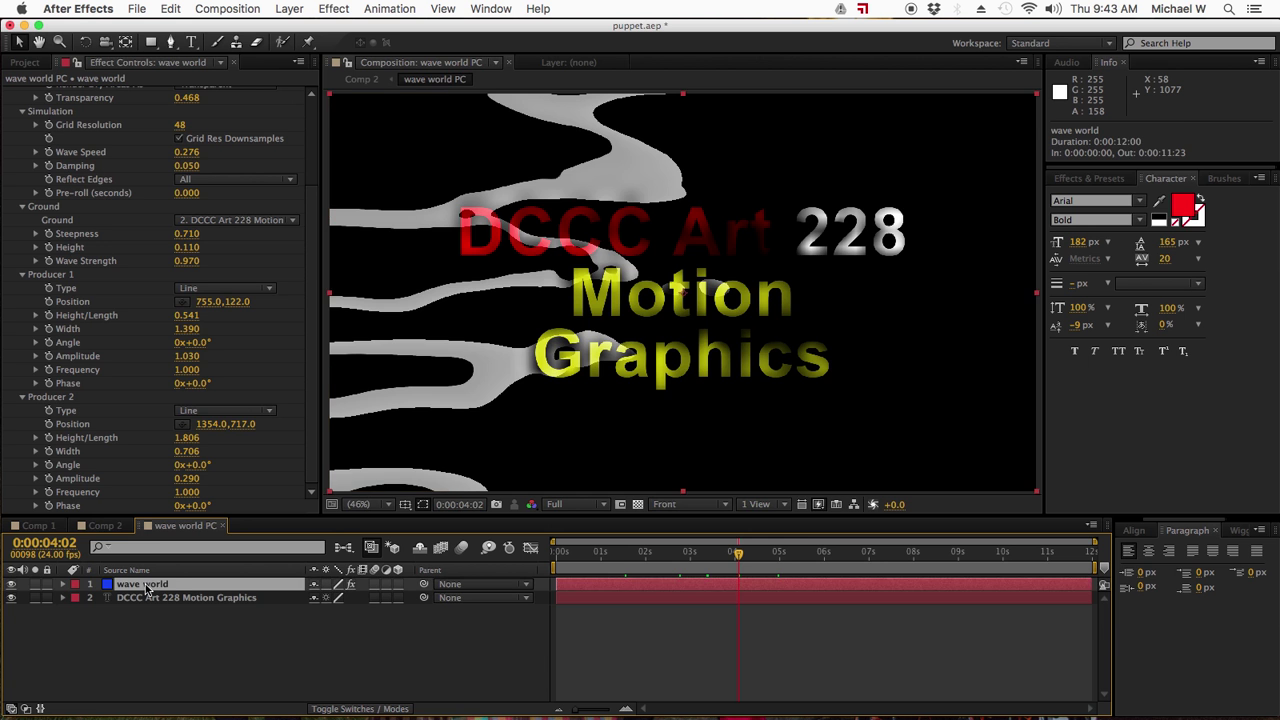
pyautogui.click(113, 527)
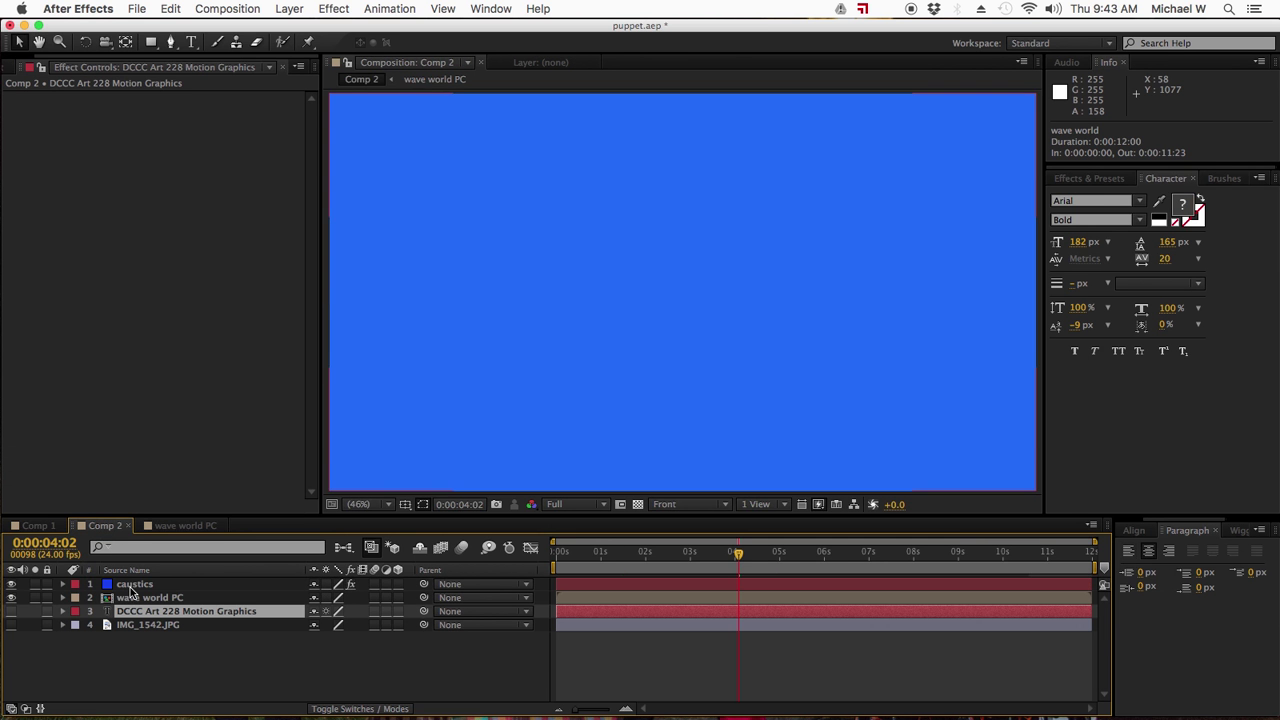
pyautogui.click(137, 587)
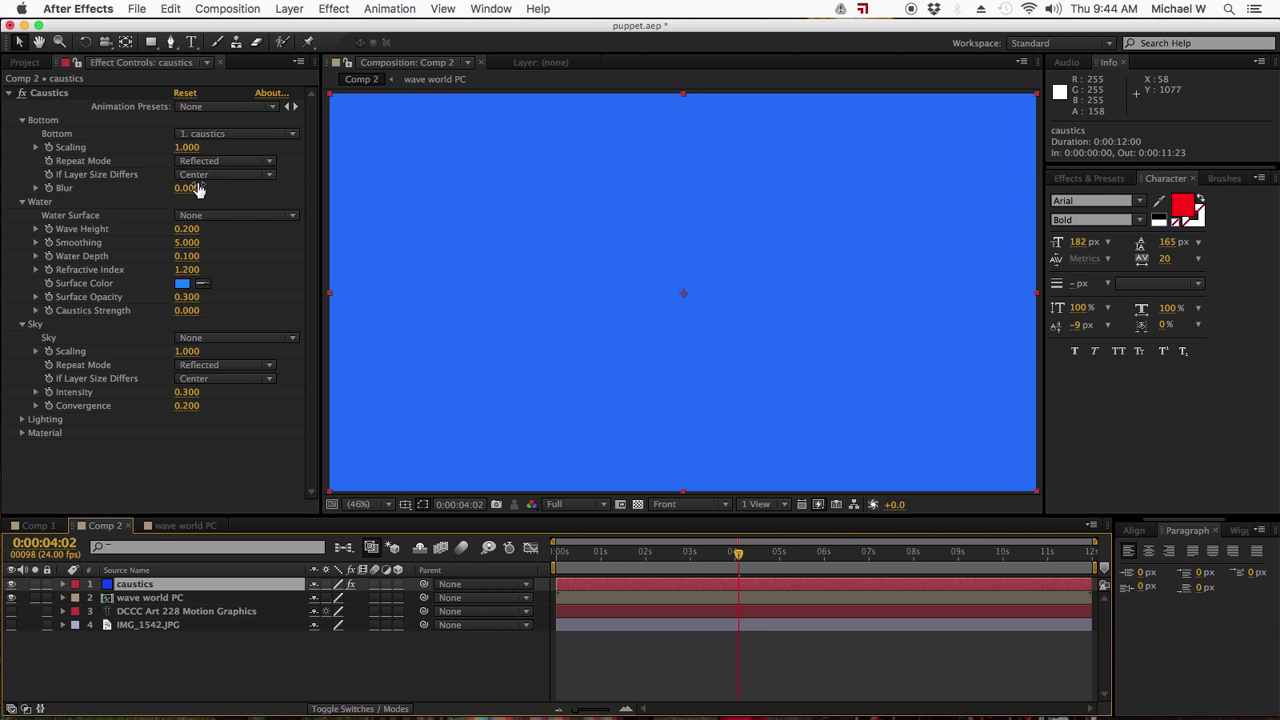
pyautogui.press('super+s')
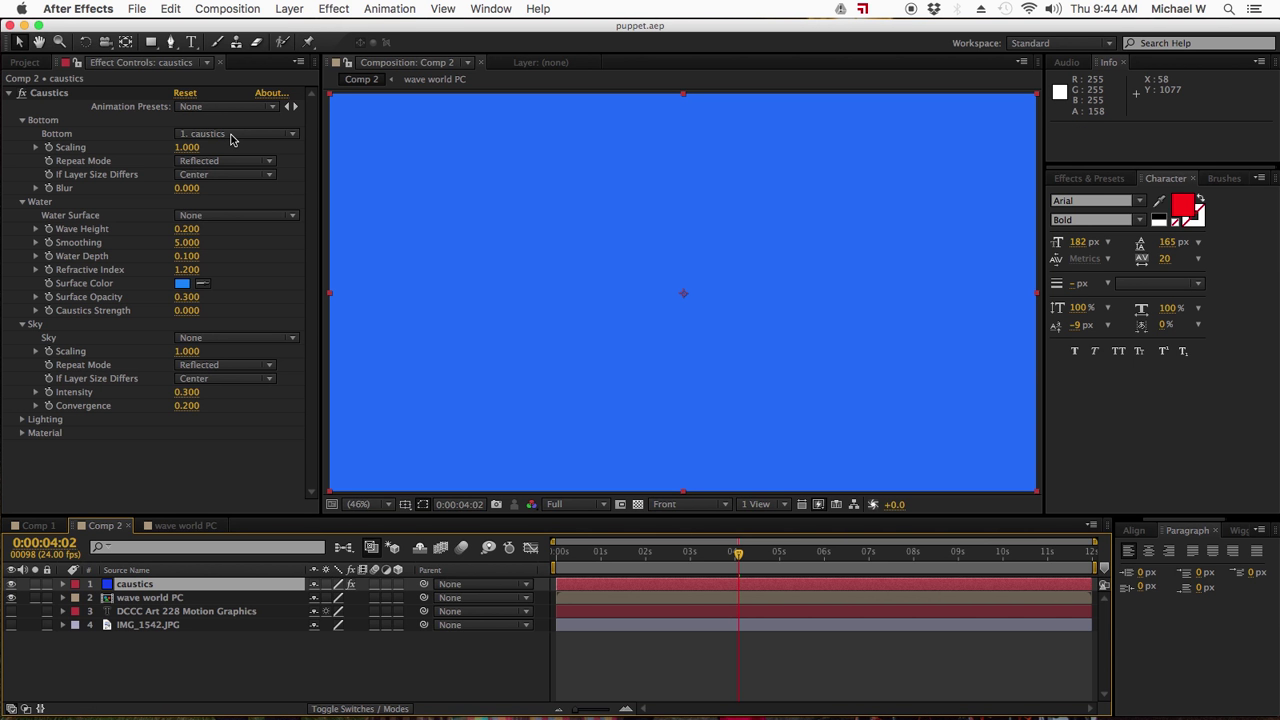
# - In the Caustics effect, set Bottom to the DCCC Art 228 Motion Graphics layer and Water Surface to the wave world PC layer
pyautogui.click(231, 134)
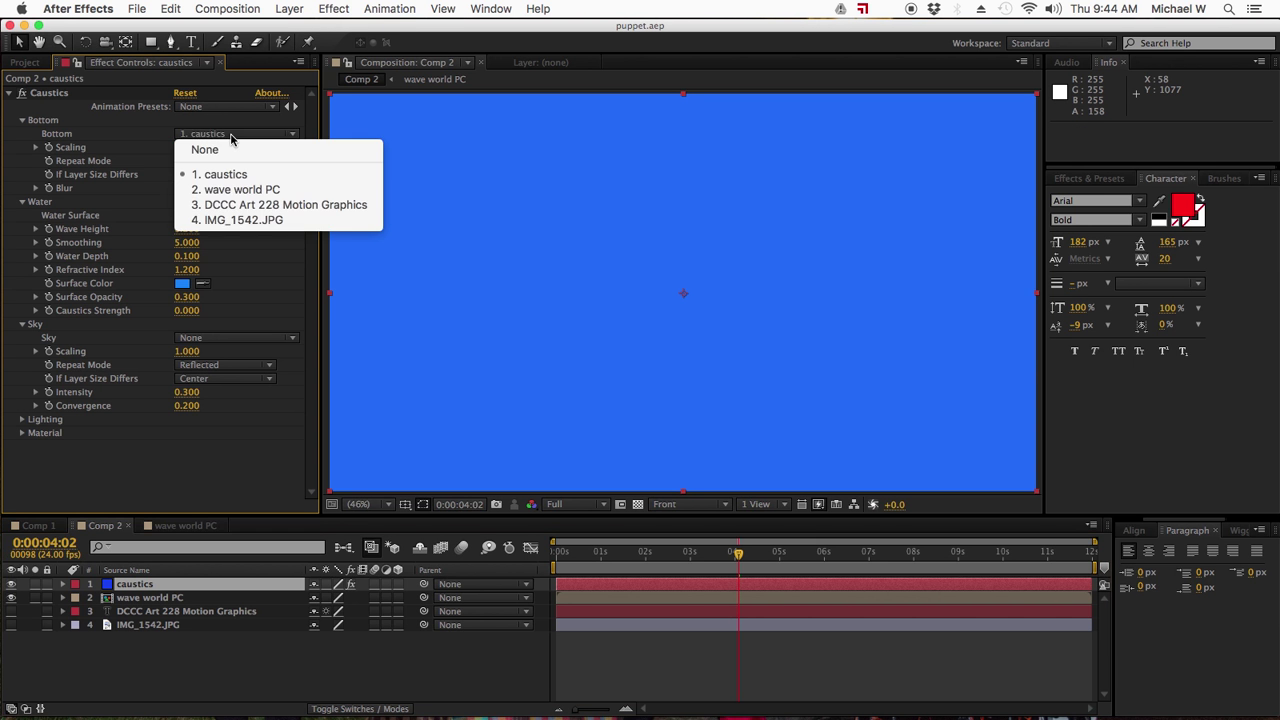
pyautogui.click(236, 205)
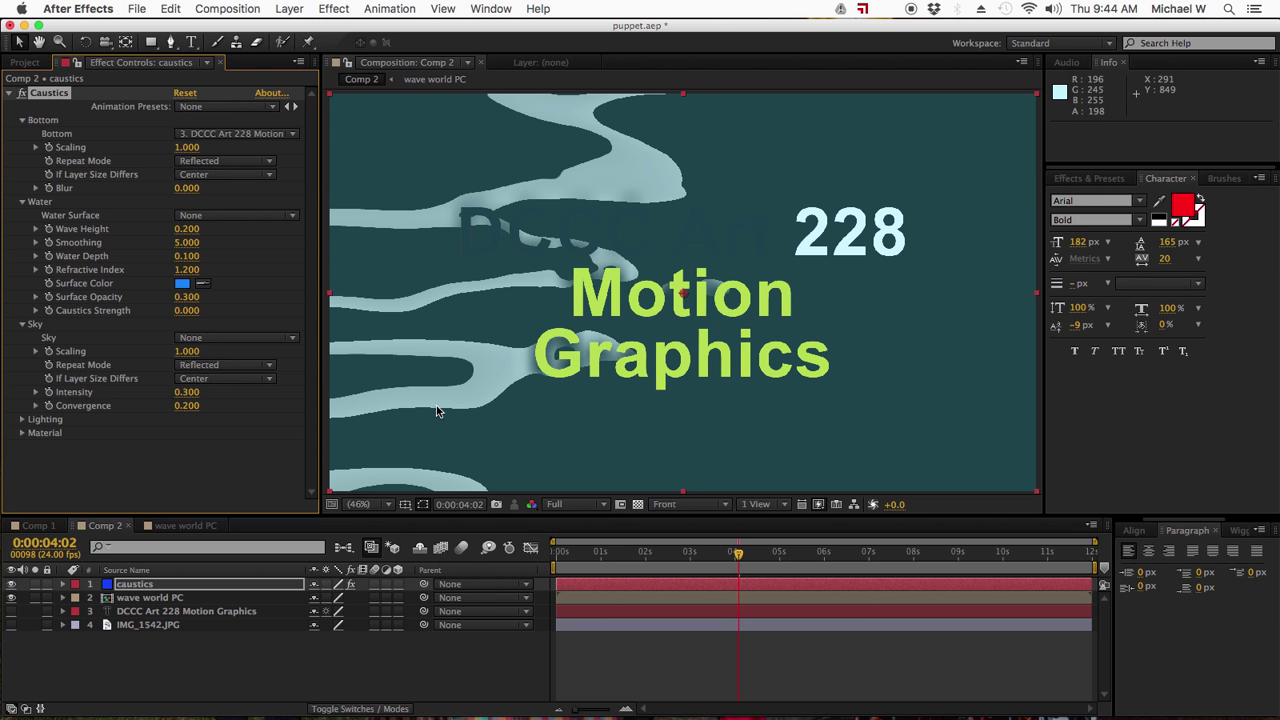
pyautogui.click(269, 213)
pyautogui.click(285, 274)
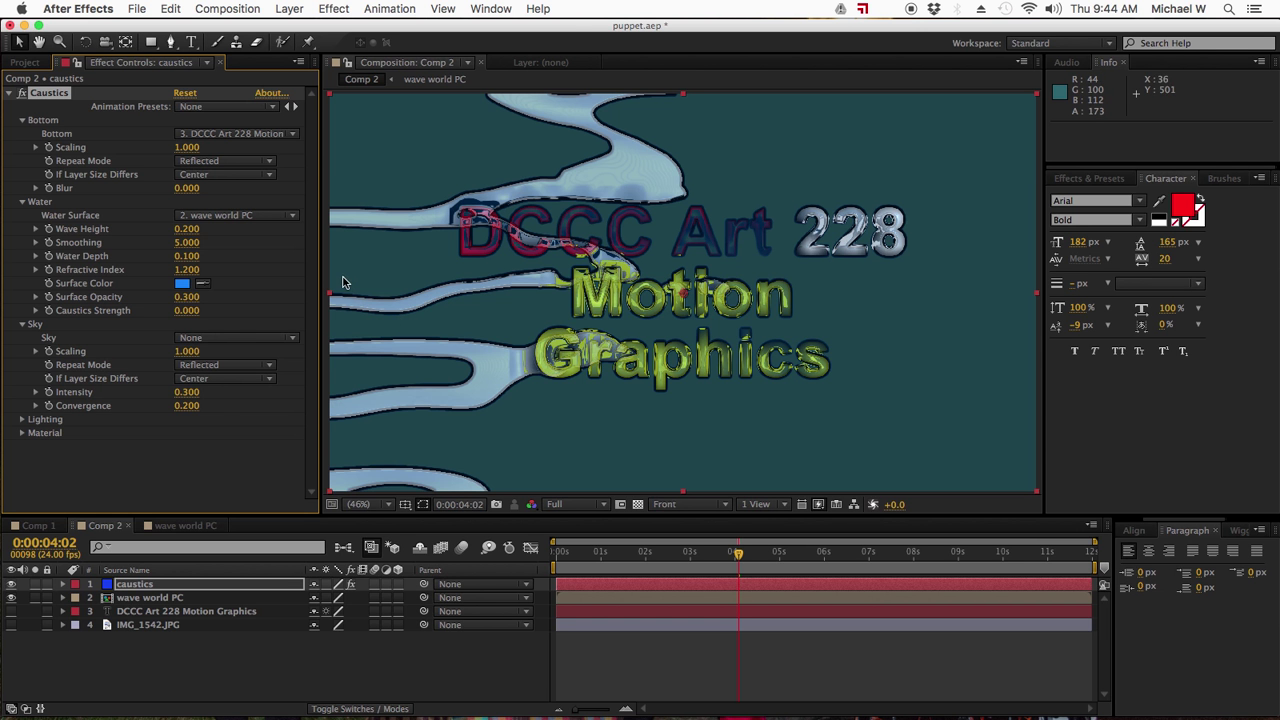
# - In the Caustics effect's Bottom settings, set Scaling to 0.350 and Blur to 4.700
pyautogui.click(190, 148)
pyautogui.press('BackSpace')
pyautogui.write('.35')
pyautogui.press('Return')
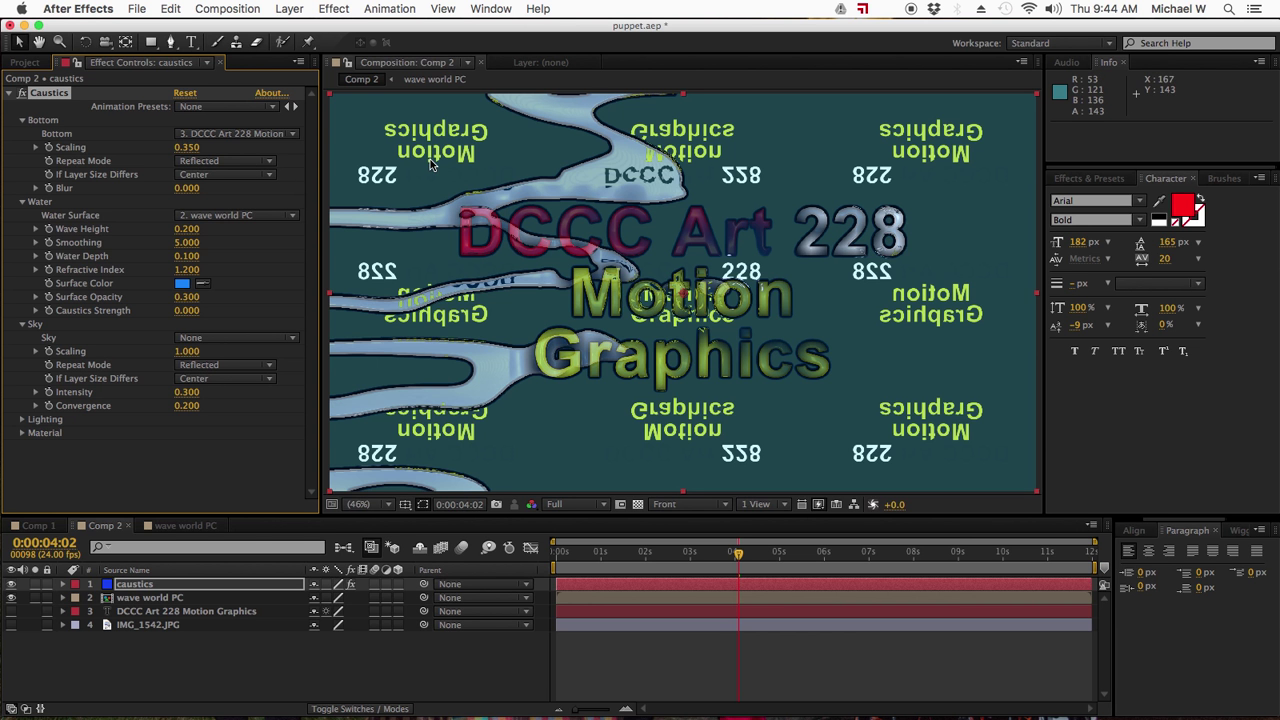
pyautogui.click(187, 188)
pyautogui.write('0.1')
pyautogui.write('4.7')
pyautogui.press('Return')
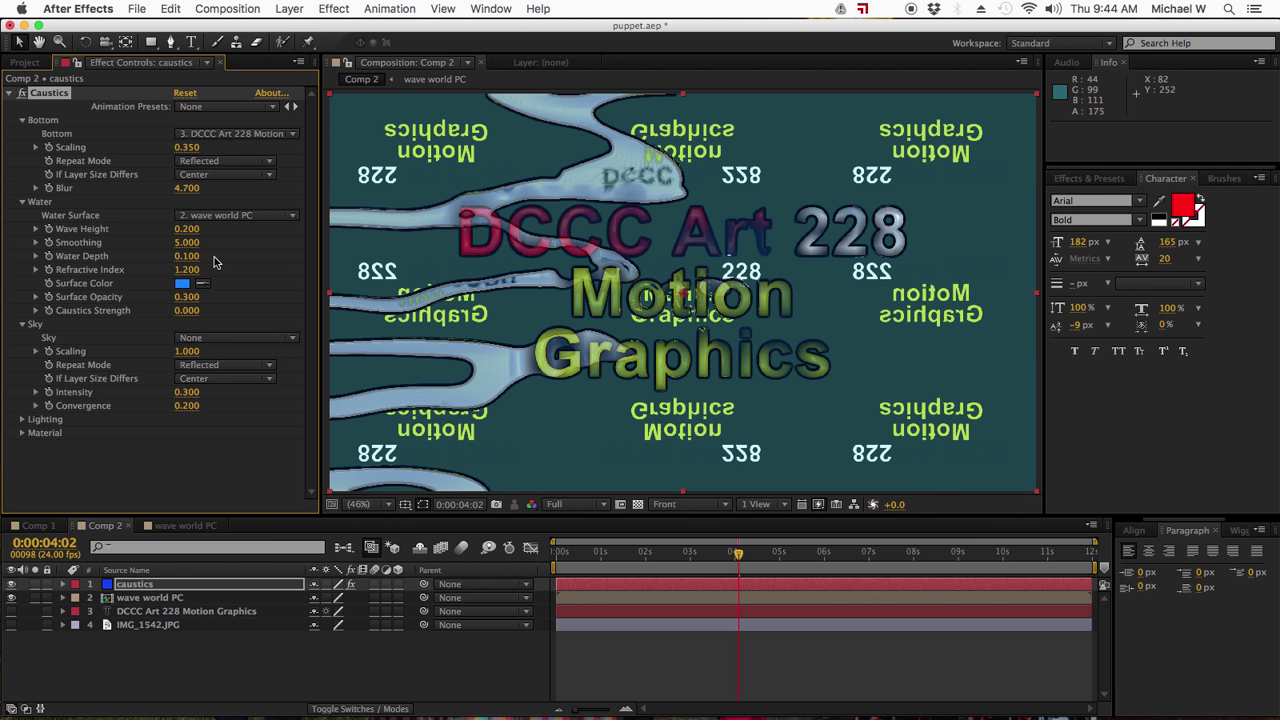
# - In the Caustics effect's Water settings, set Wave Height to 1.000 and Smoothing to 50.000
pyautogui.click(186, 228)
pyautogui.write('1')
pyautogui.press('Return')
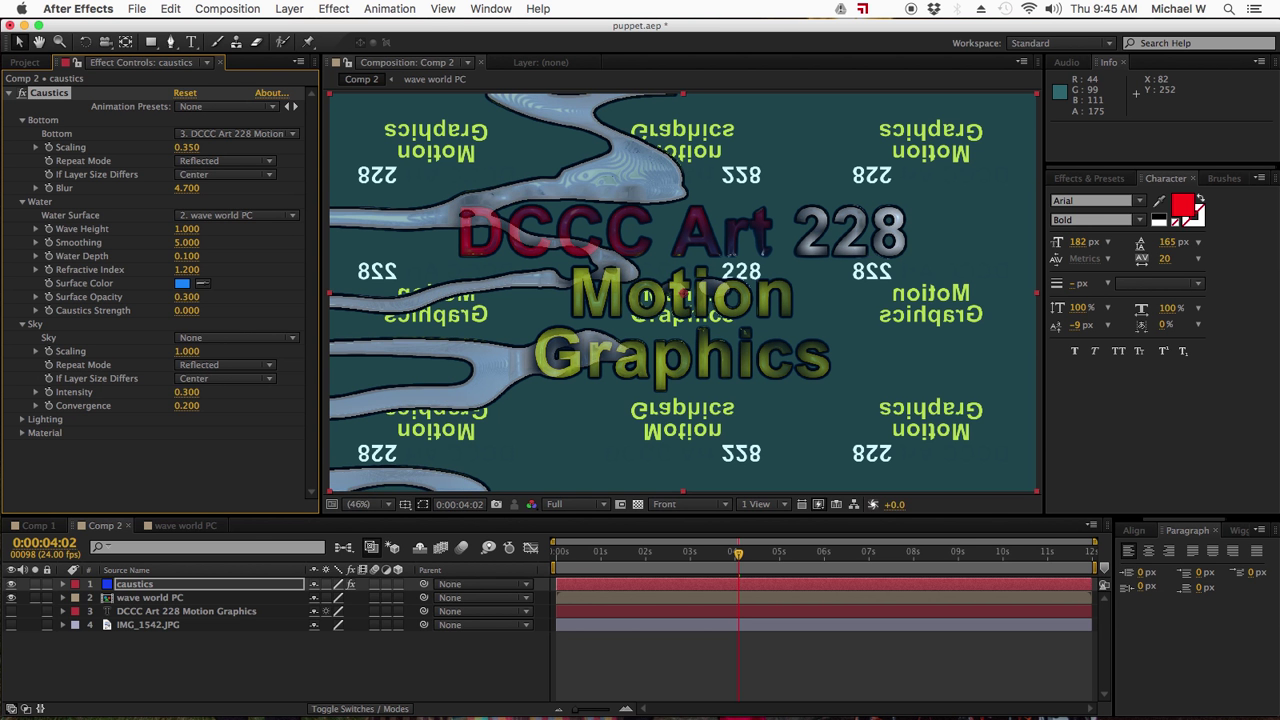
pyautogui.click(186, 242)
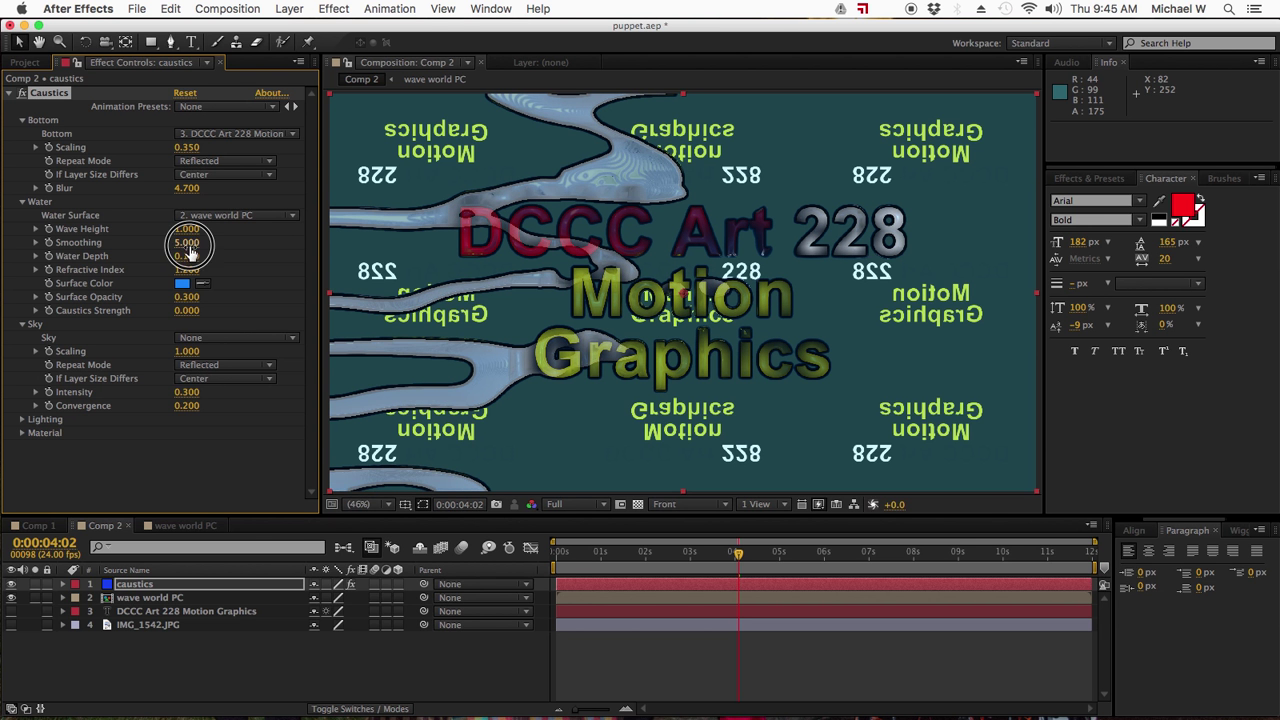
pyautogui.write('50')
pyautogui.press('Return')
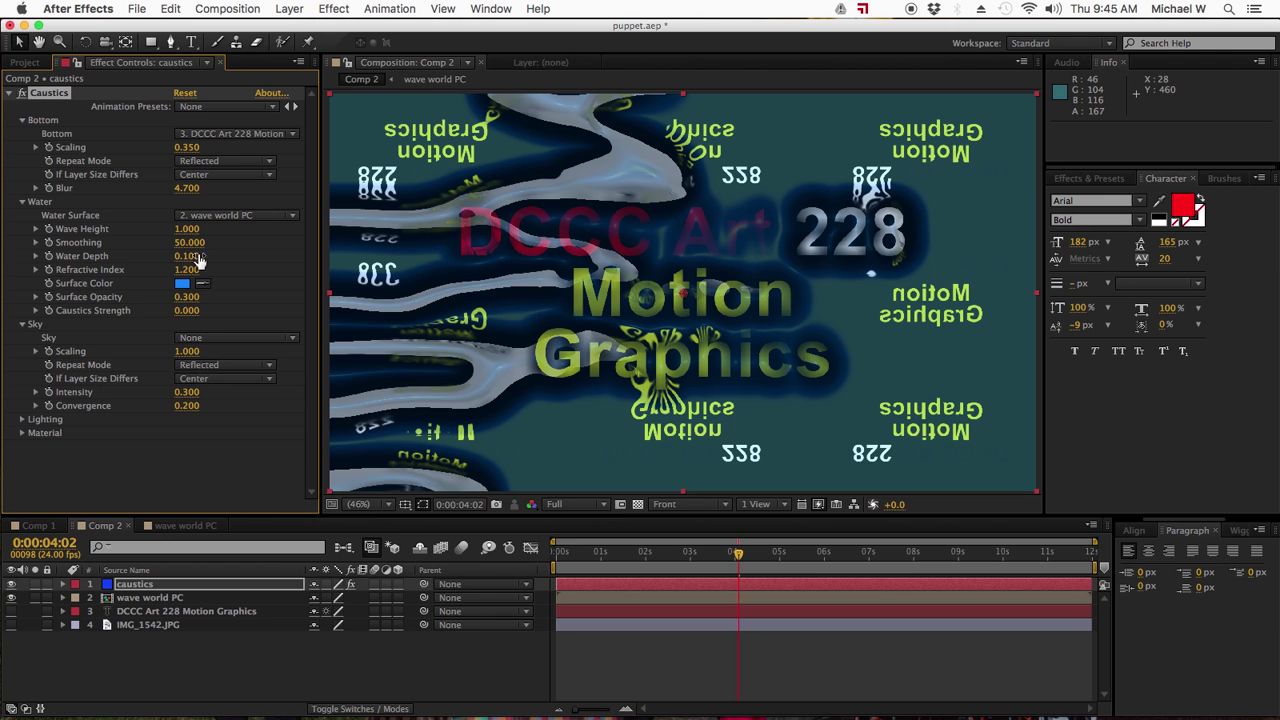
# - Set the Caustics effect's Water Depth to 0.700 and its Refractive Index to 1.260
pyautogui.moveTo(187, 256); pyautogui.dragTo(210, 239)
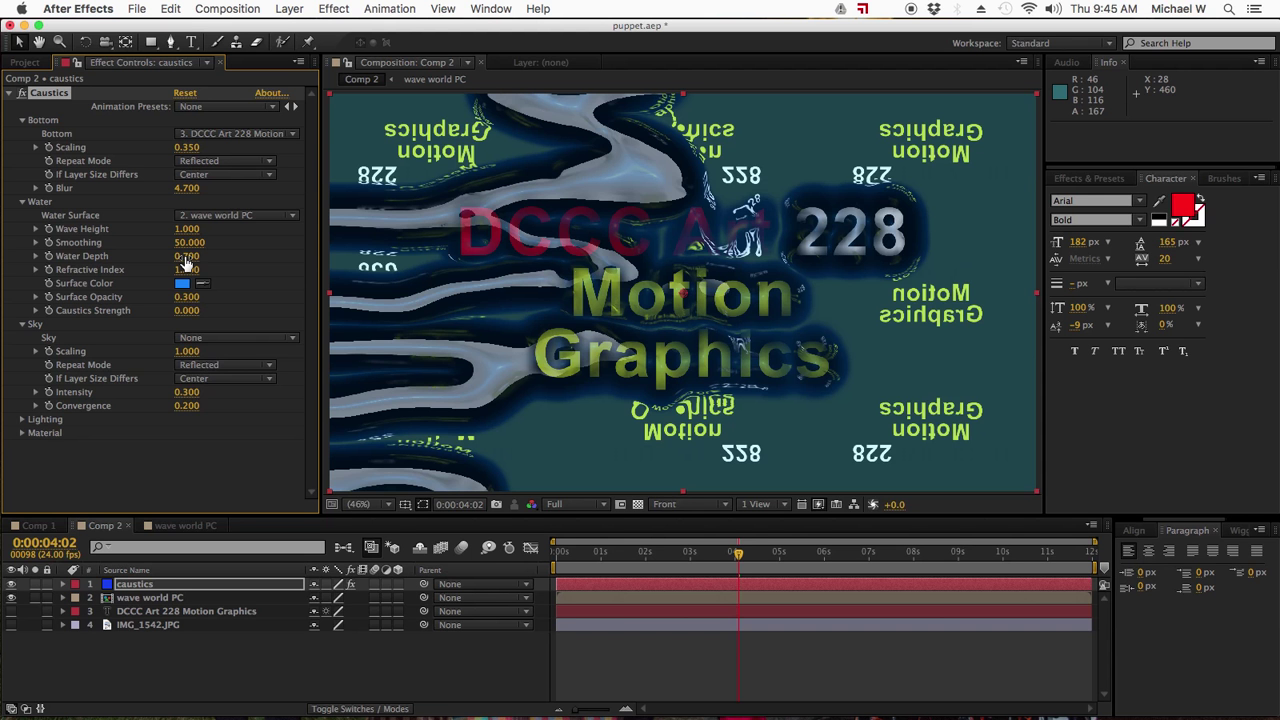
pyautogui.click(188, 270)
pyautogui.write('1.26')
pyautogui.press('Return')
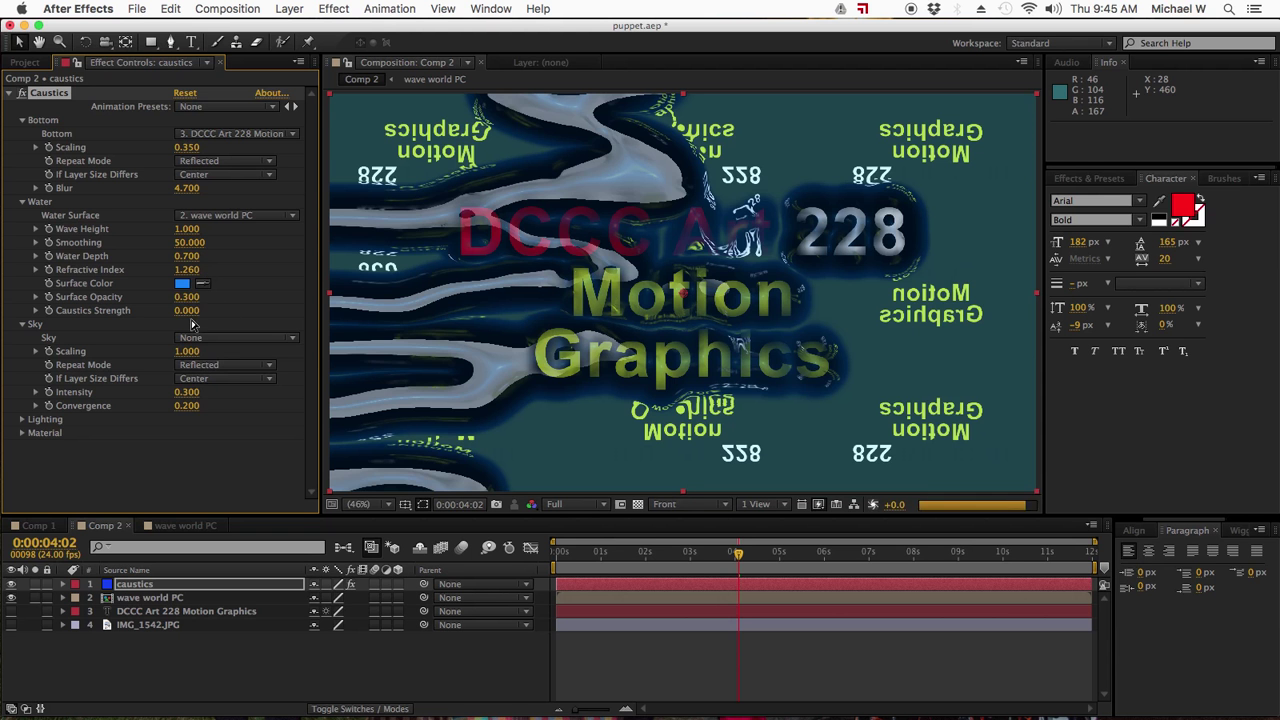
# - Set the water's Surface Opacity to 0 and its Caustics Strength to 5.000
pyautogui.click(187, 297)
pyautogui.write('0')
pyautogui.press('Return')
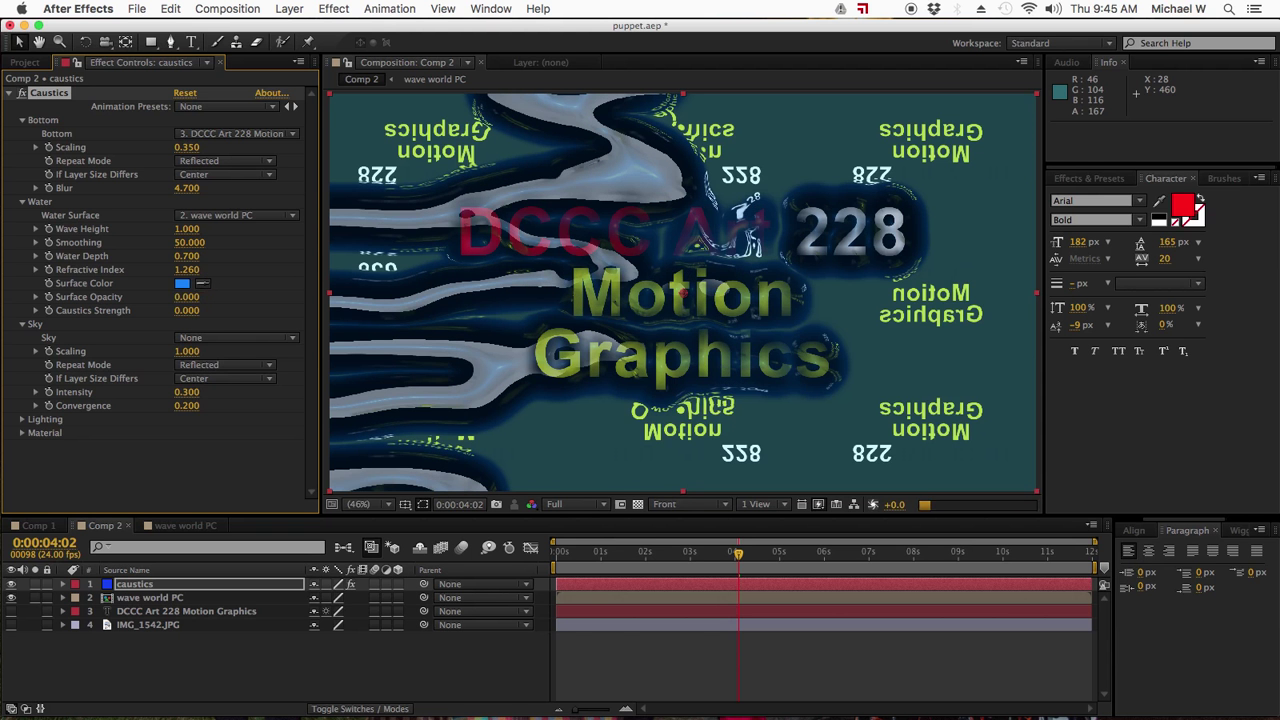
pyautogui.click(187, 311)
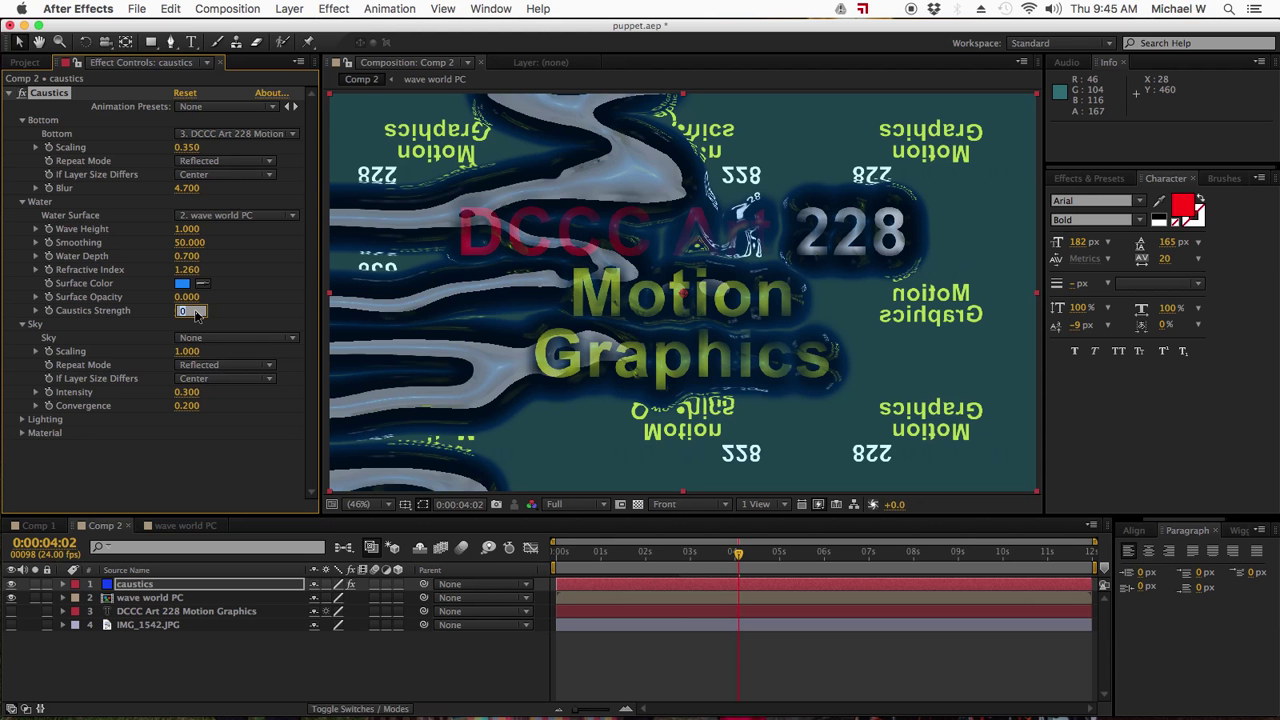
pyautogui.write('5')
pyautogui.press('Return')
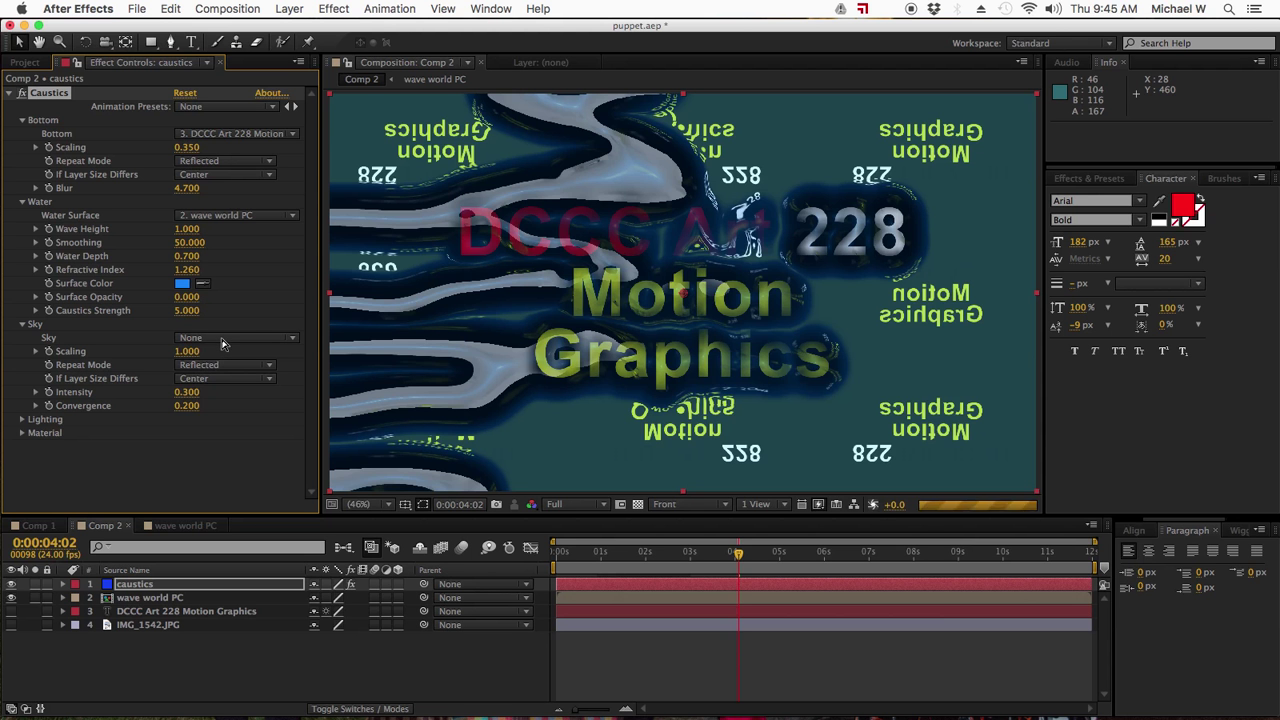
# - Use the IMG_1542.JPG layer as the Caustics effect's Sky and set the sky Scaling to 0.360
pyautogui.click(222, 339)
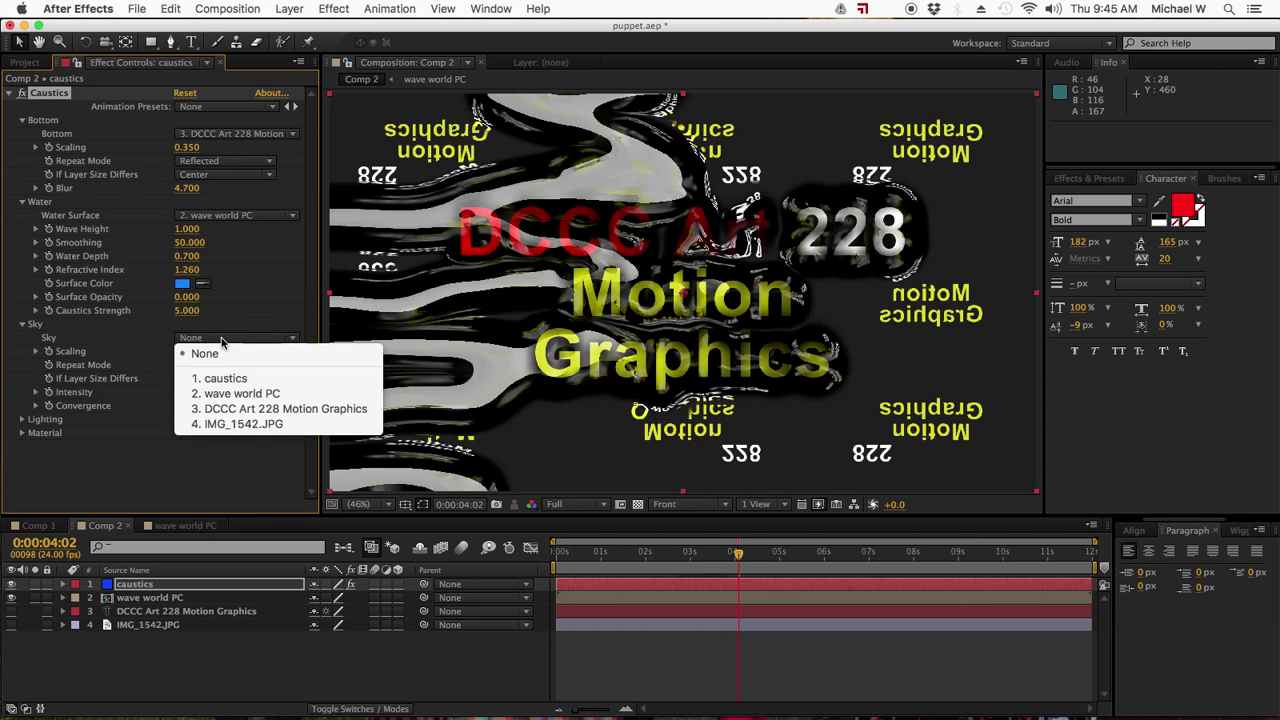
pyautogui.click(233, 425)
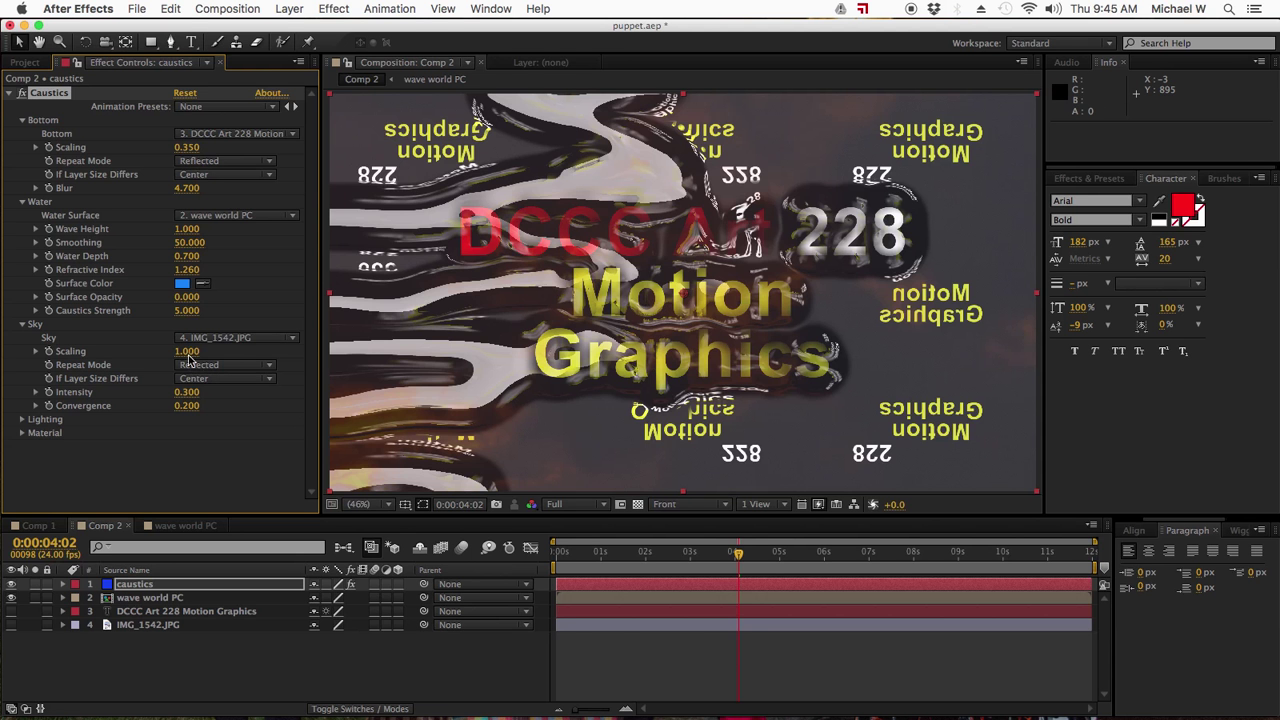
pyautogui.moveTo(187, 352); pyautogui.dragTo(138, 367)
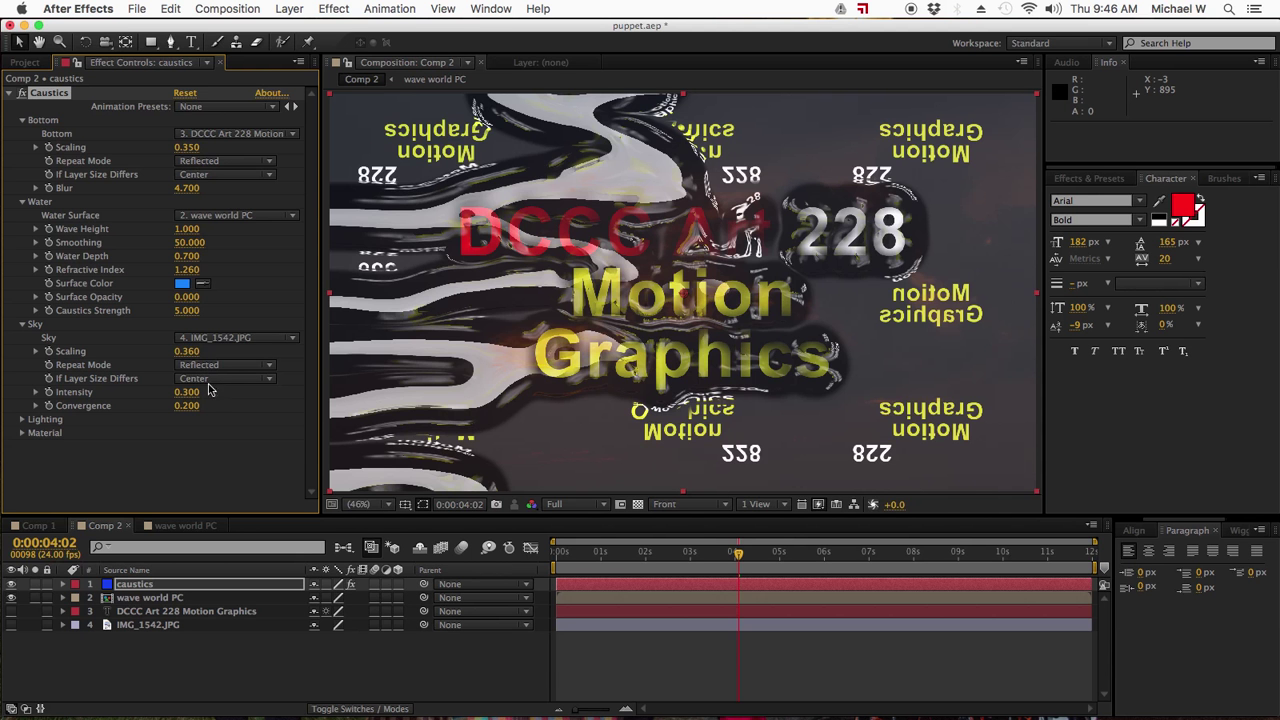
# - Set the sky's Intensity to 0.610 and its Convergence to 0.050
pyautogui.click(200, 392)
pyautogui.write('0.61')
pyautogui.write('0')
pyautogui.press('Return')
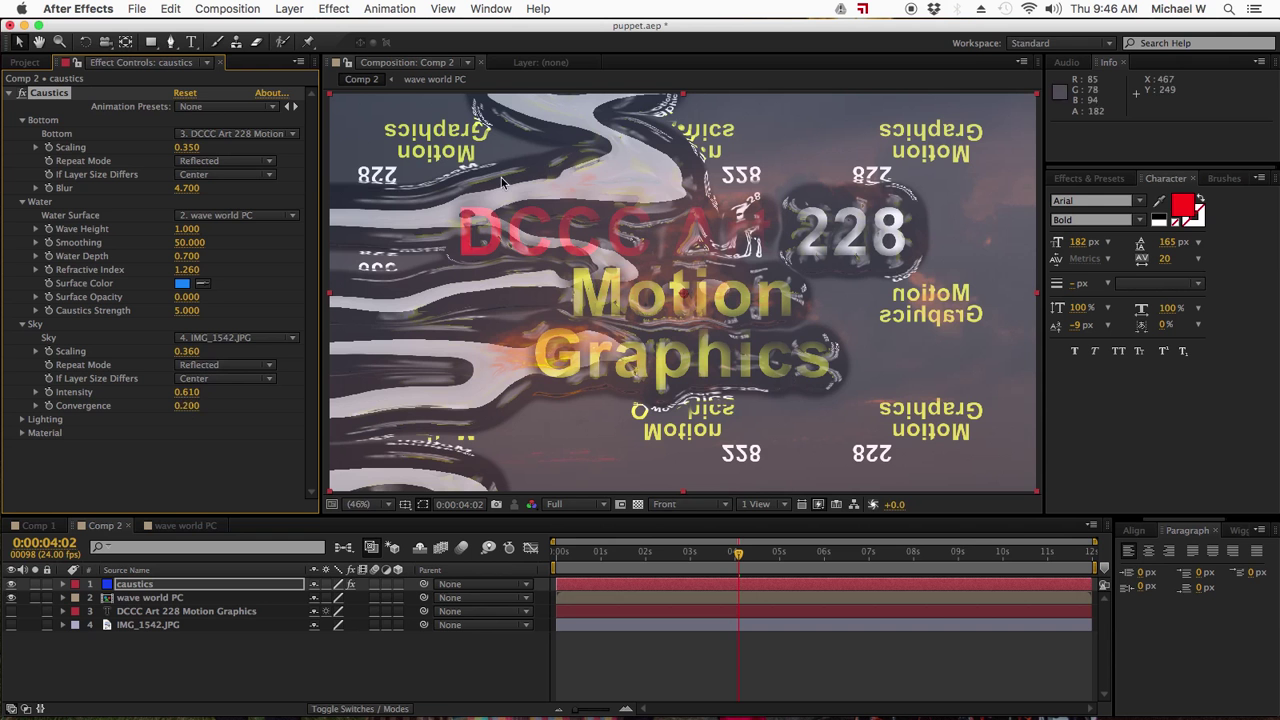
pyautogui.moveTo(191, 418); pyautogui.dragTo(188, 413)
pyautogui.click(188, 413)
pyautogui.write('0.2')
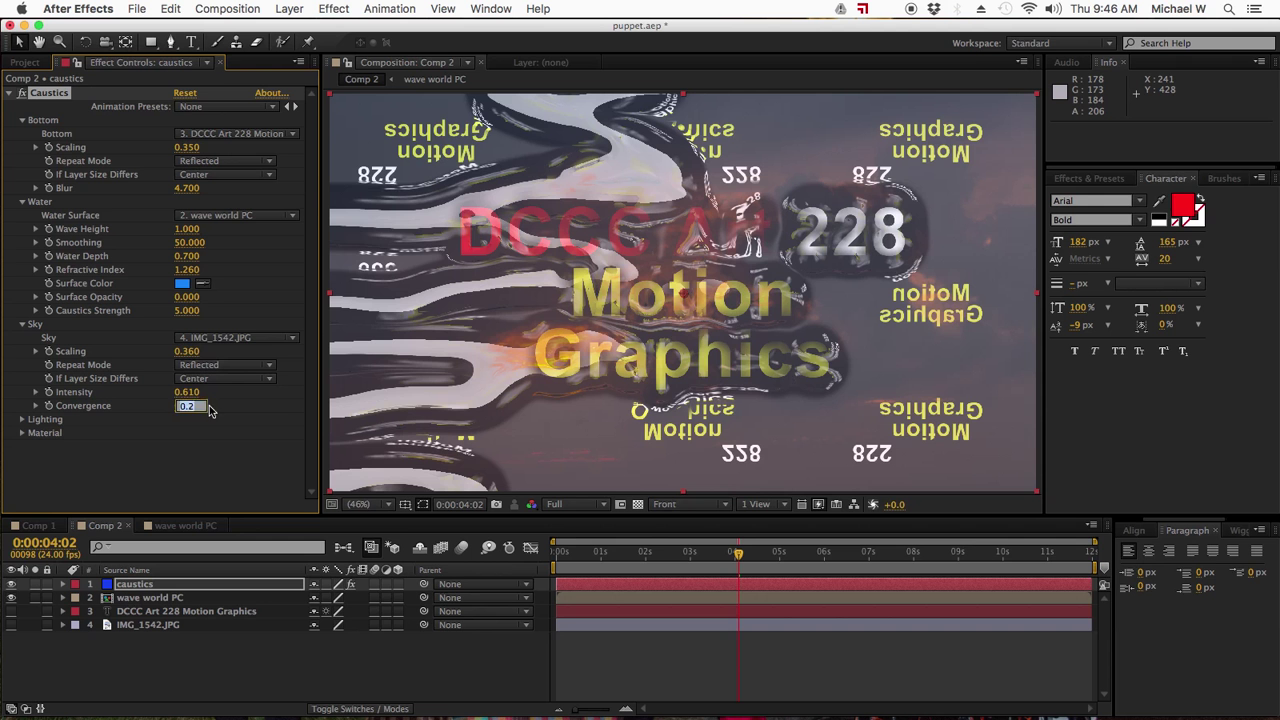
pyautogui.press('BackSpace')
pyautogui.write('05')
pyautogui.press('Return')
# - Expand the Caustics effect's Lighting settings and set Light Intensity to 0.80
pyautogui.click(23, 421)
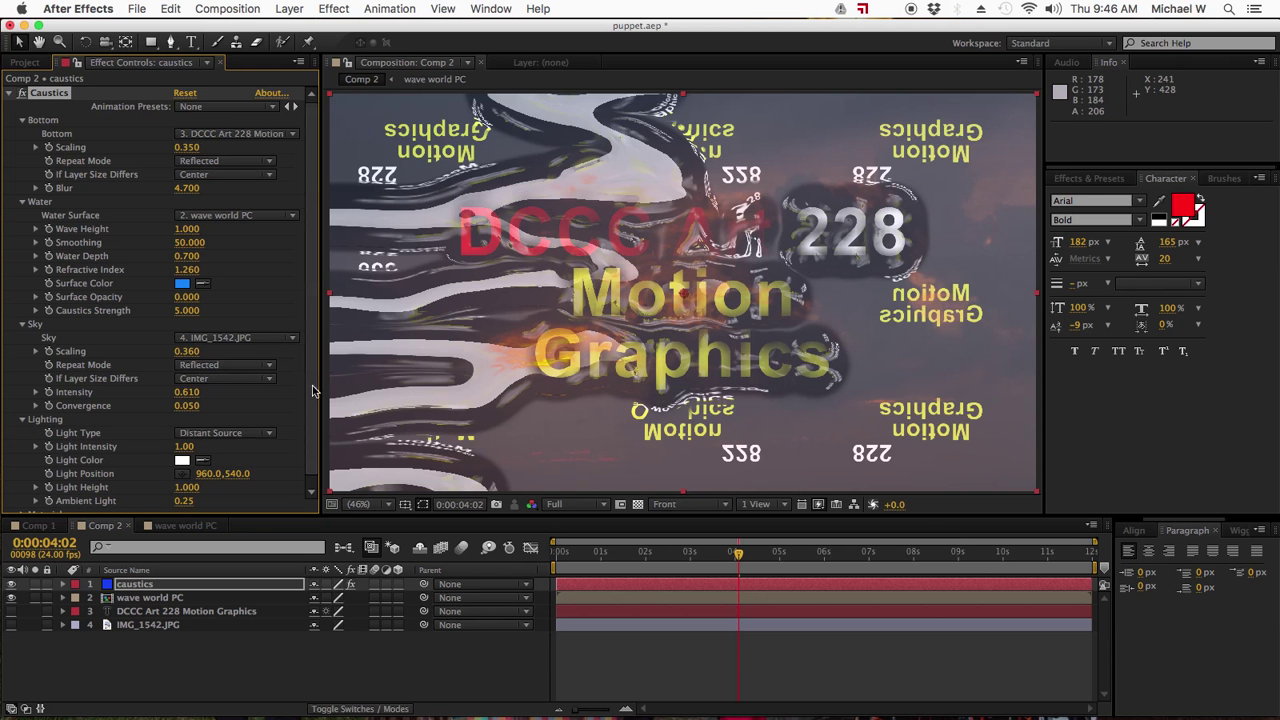
pyautogui.scroll(-1, 314, 379)
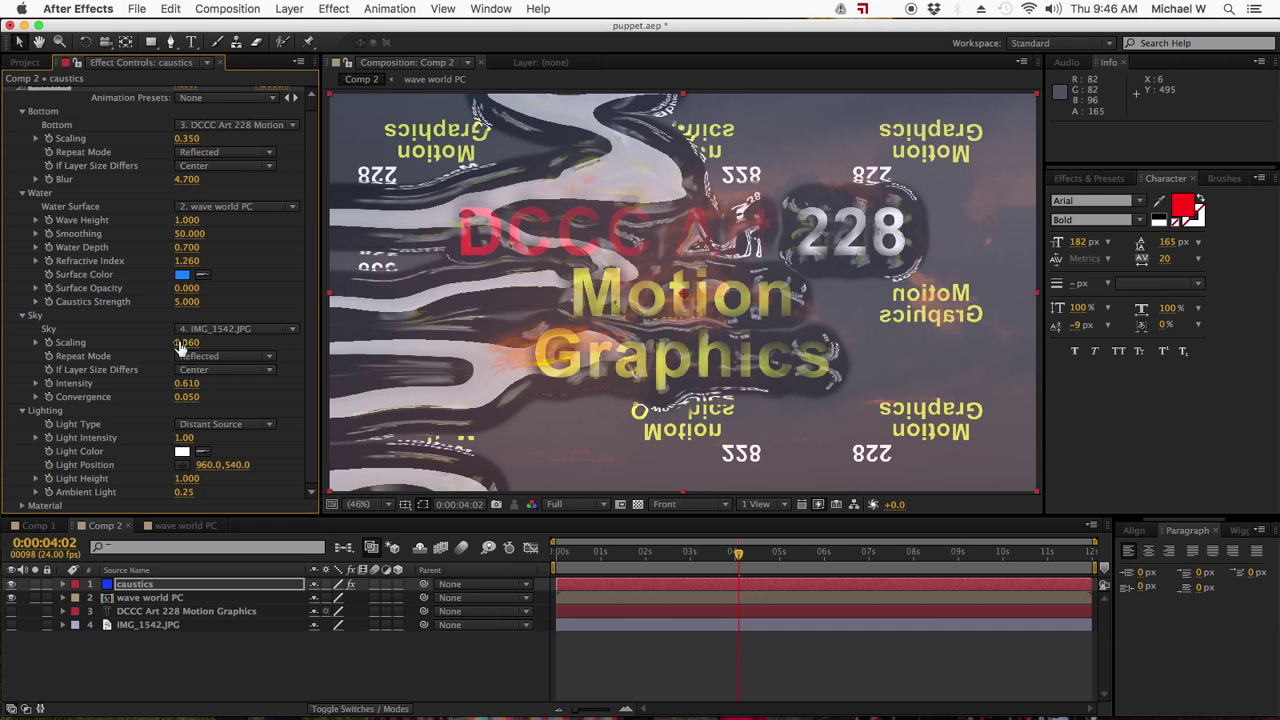
pyautogui.click(182, 440)
pyautogui.write('.8')
pyautogui.press('Return')
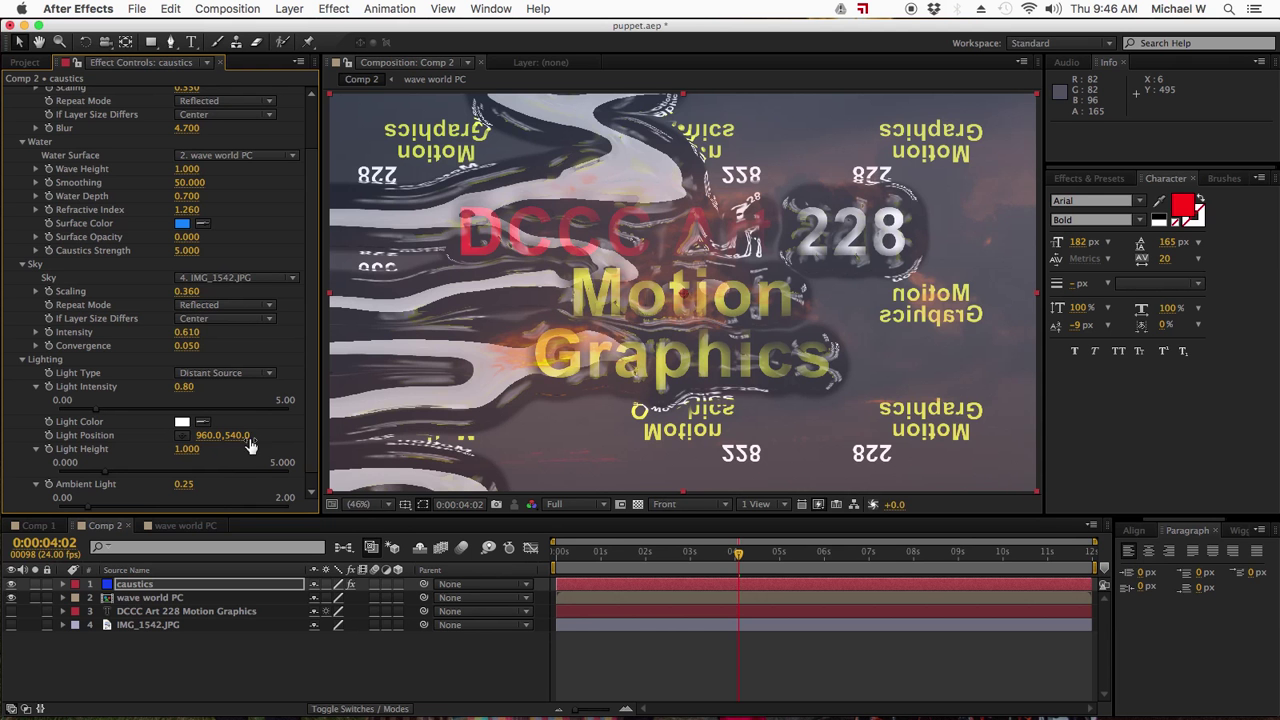
# - Set the Caustics effect's Light Position to 873, 386
pyautogui.click(211, 438)
pyautogui.write('873')
pyautogui.press('Return')
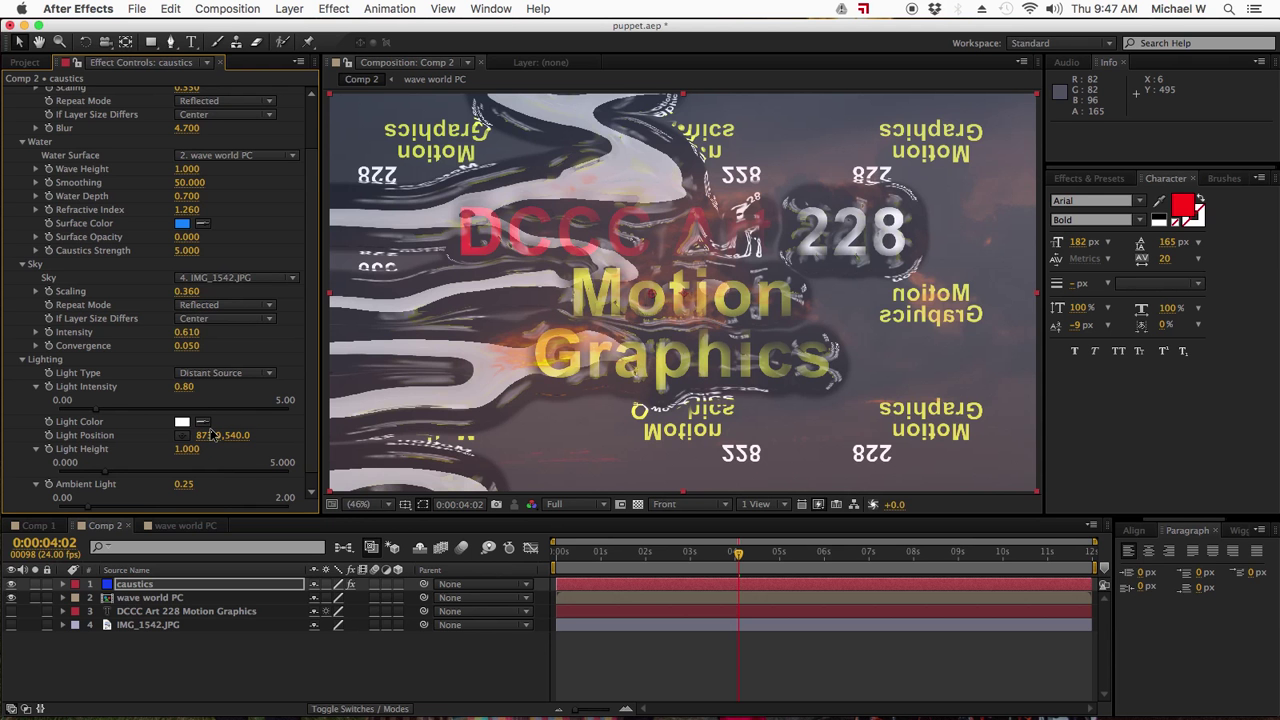
pyautogui.click(238, 437)
pyautogui.write('386')
pyautogui.press('Return')
# - In the Caustics effect's Lighting settings, set Light Height to 0.181 and Ambient Light to 0.20
pyautogui.scroll(-1, 314, 366)
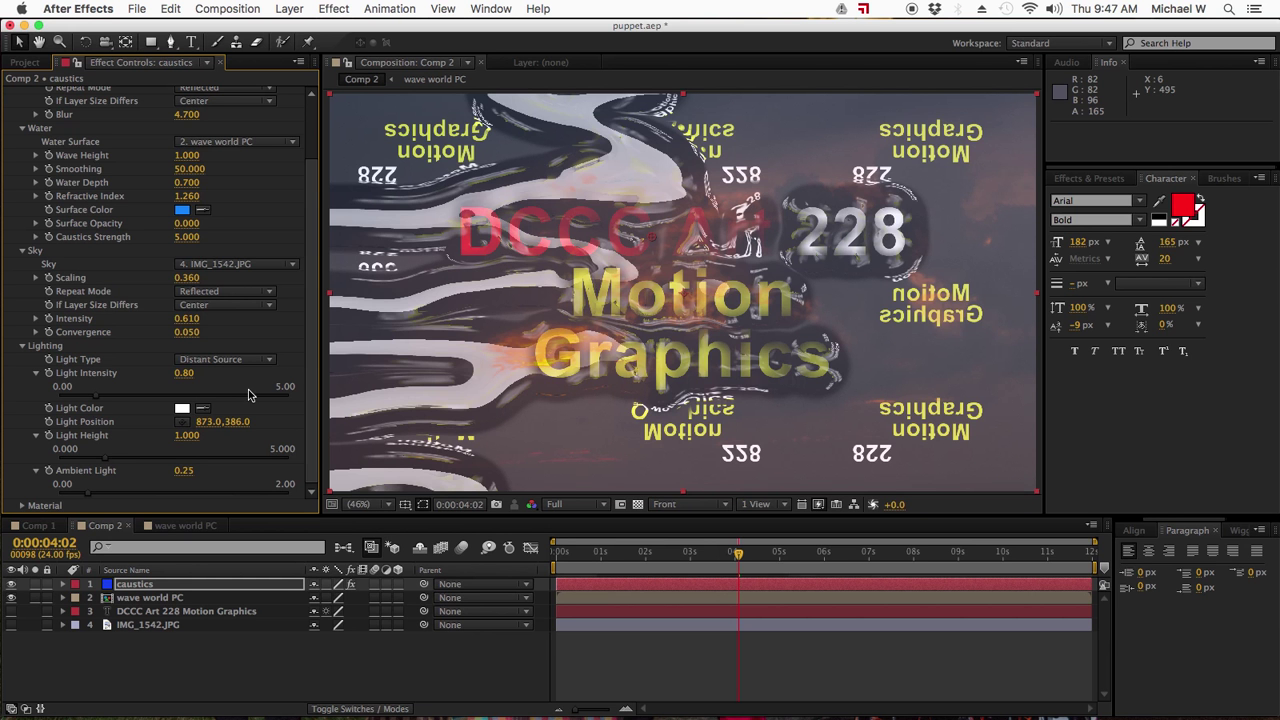
pyautogui.click(186, 435)
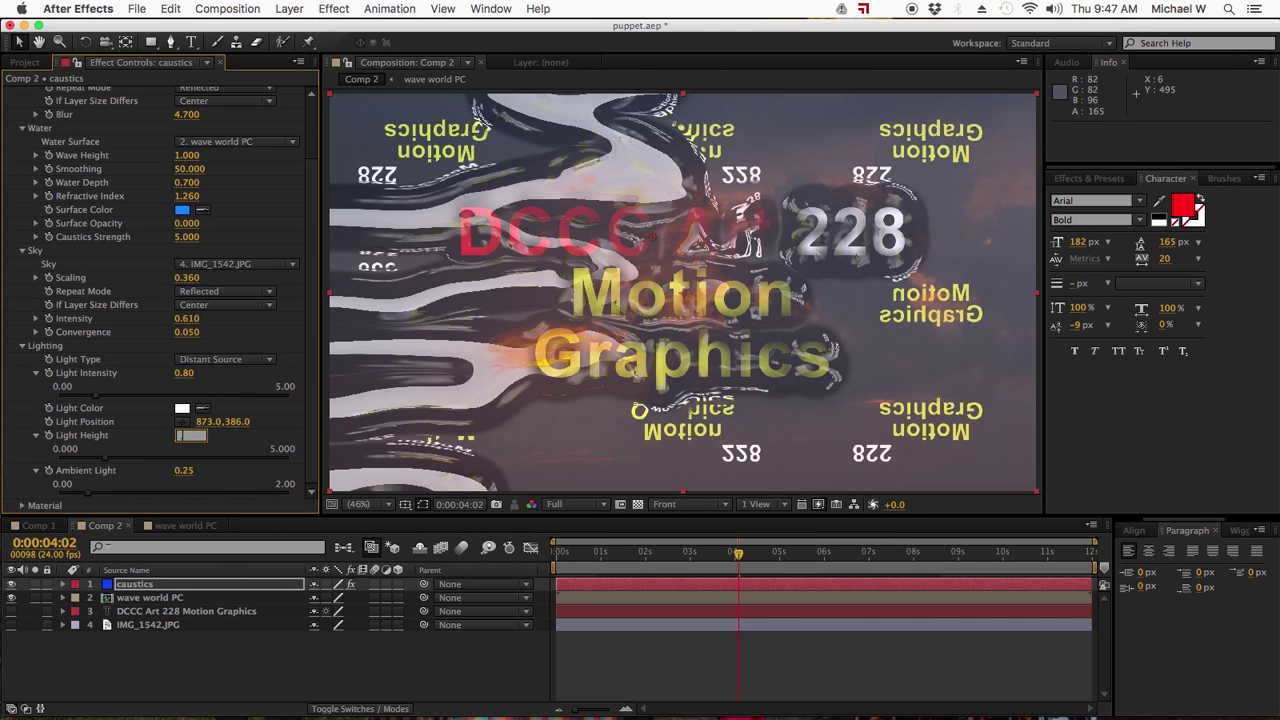
pyautogui.write('.181')
pyautogui.press('Return')
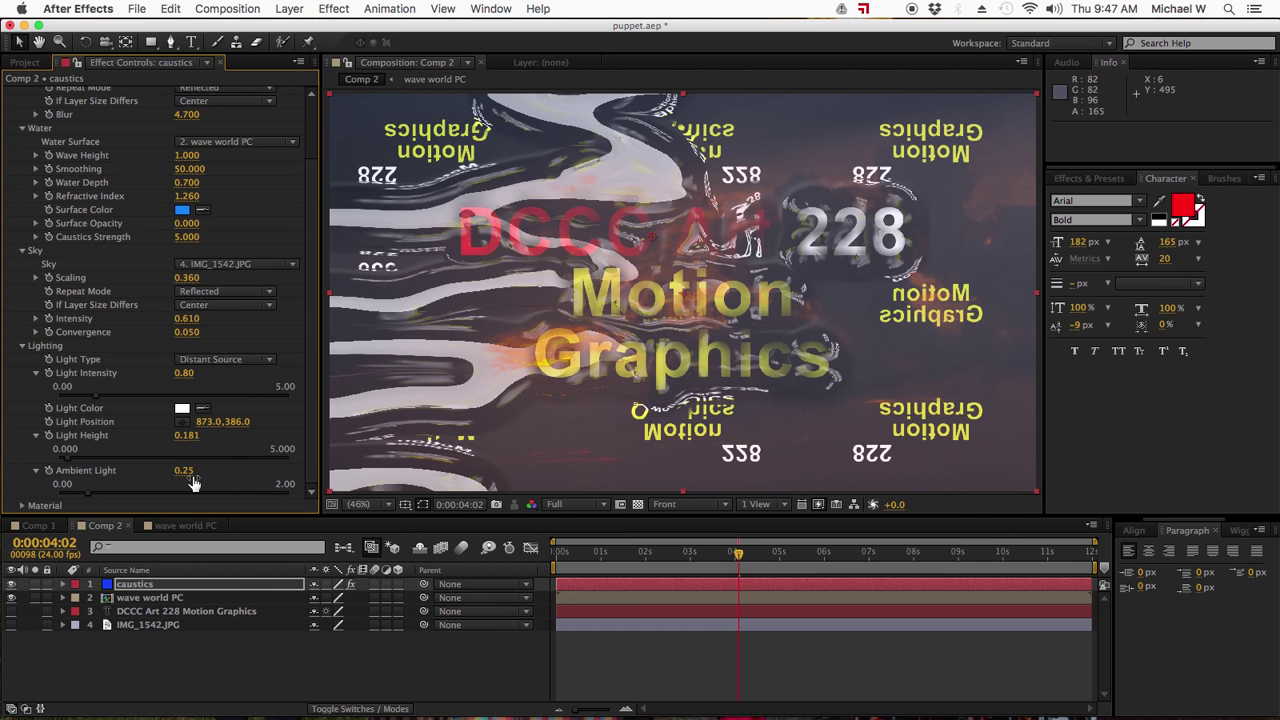
pyautogui.click(184, 470)
pyautogui.write('.2')
pyautogui.press('Return')
# - Expand the Caustics effect's Material settings and set Diffuse Reflection to 2.00 and Specular Reflection to 0.120
pyautogui.click(24, 505)
pyautogui.scroll(-2, 86, 472)
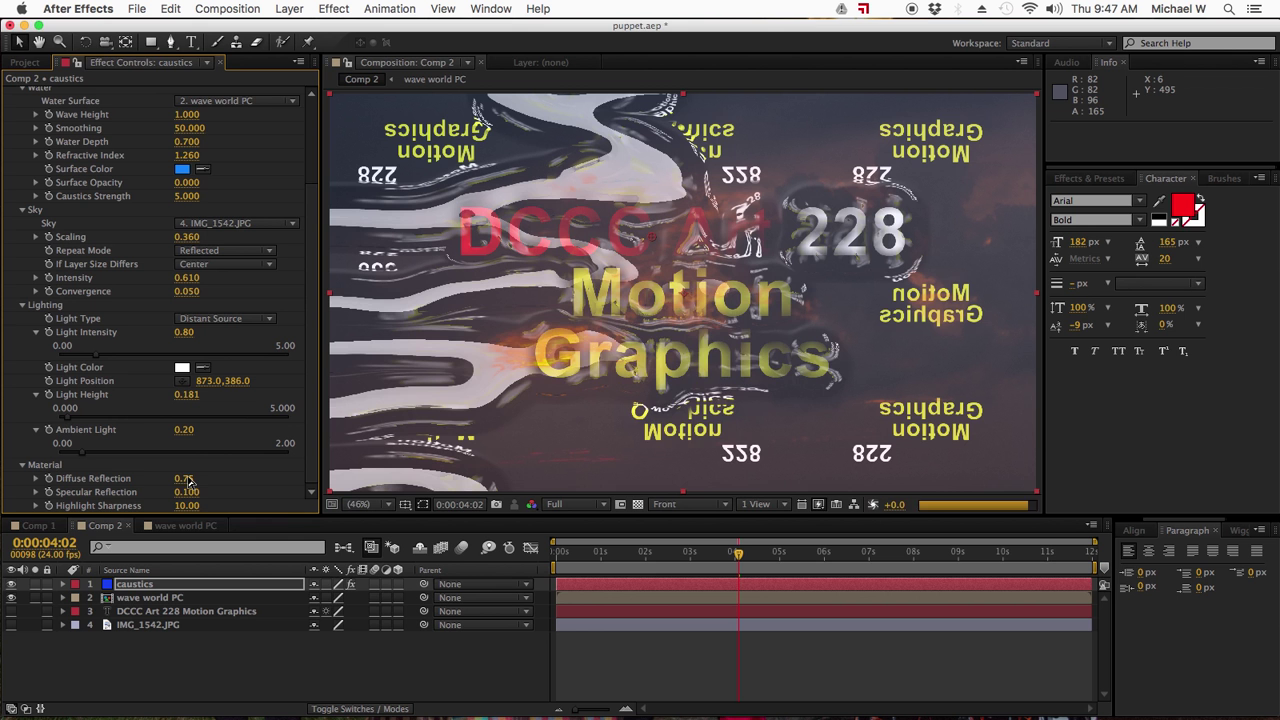
pyautogui.press('super+s')
pyautogui.click(187, 480)
pyautogui.write('2')
pyautogui.press('Return')
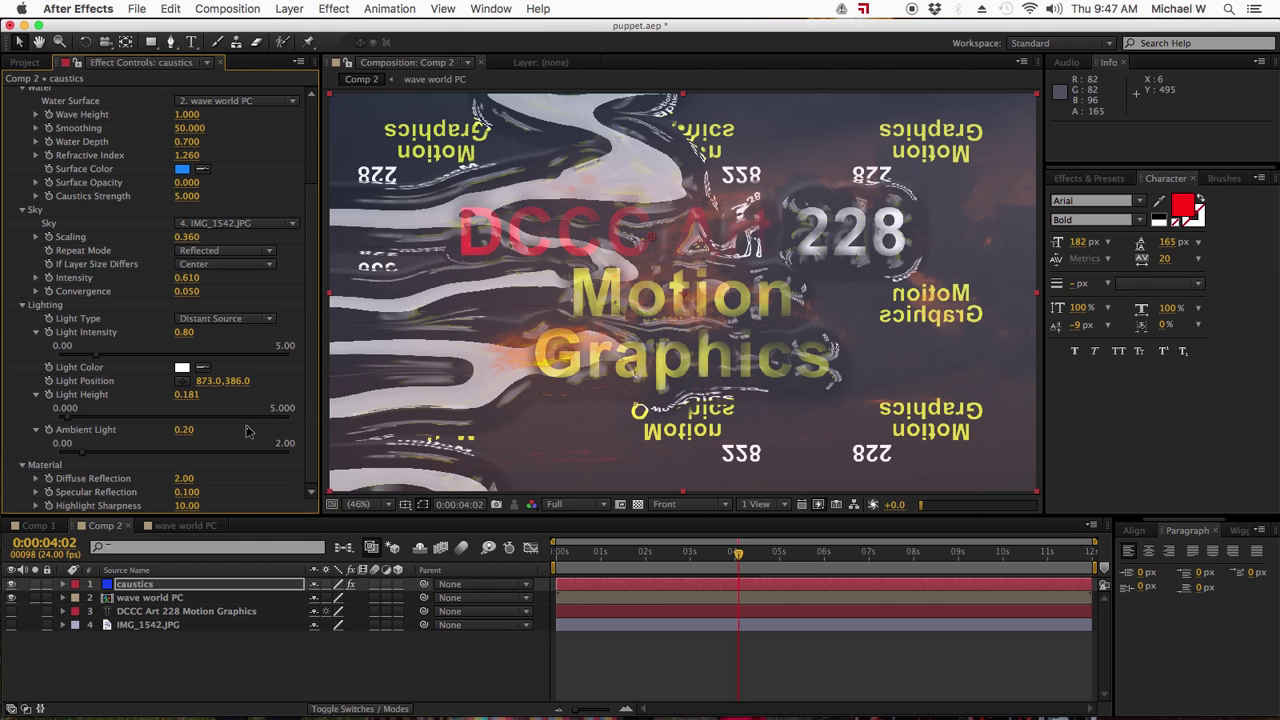
pyautogui.click(185, 493)
pyautogui.write('.')
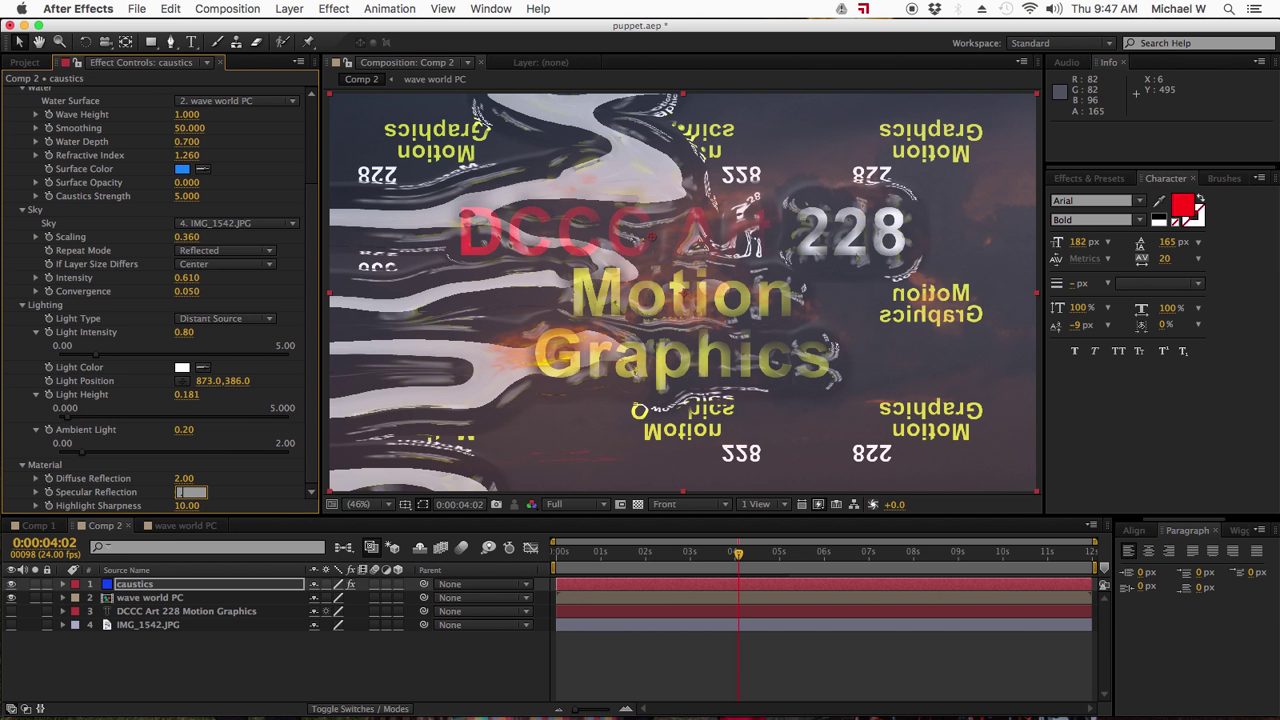
pyautogui.write('12')
pyautogui.press('Return')
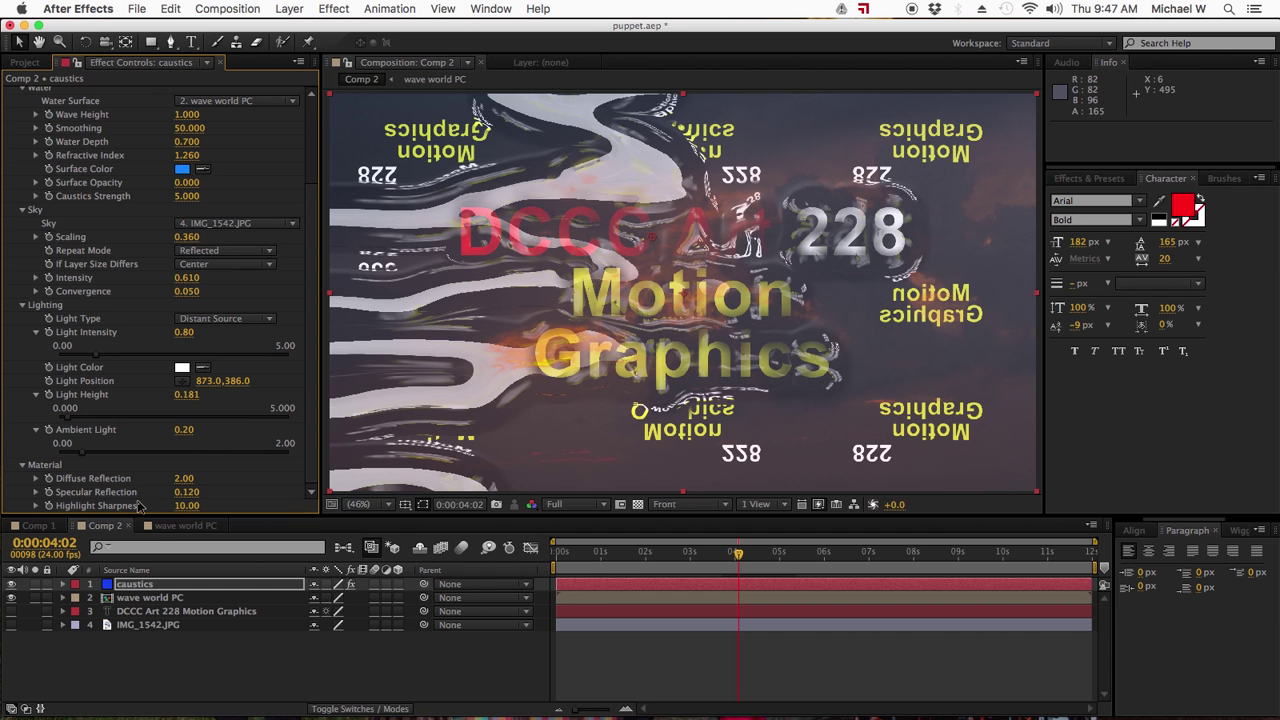
# - Set the material's Highlight Sharpness to 32.20 and save the project
pyautogui.click(188, 505)
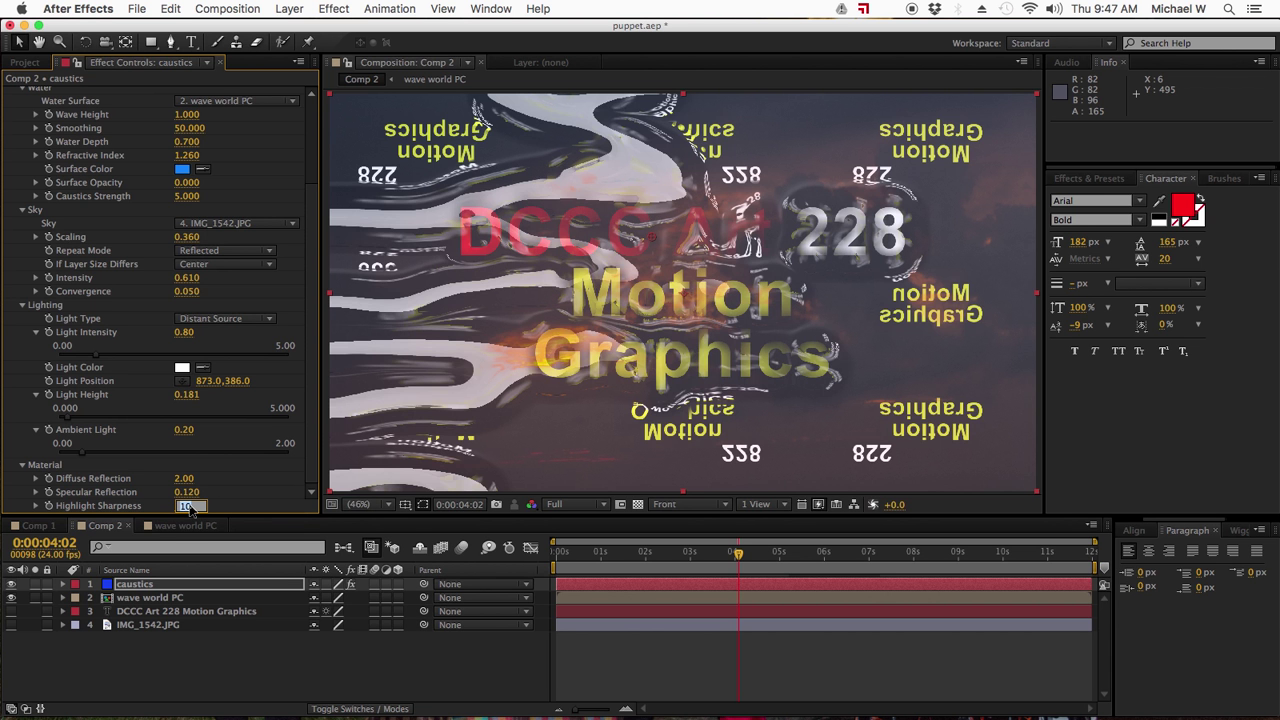
pyautogui.write('32.2')
pyautogui.press('Return')
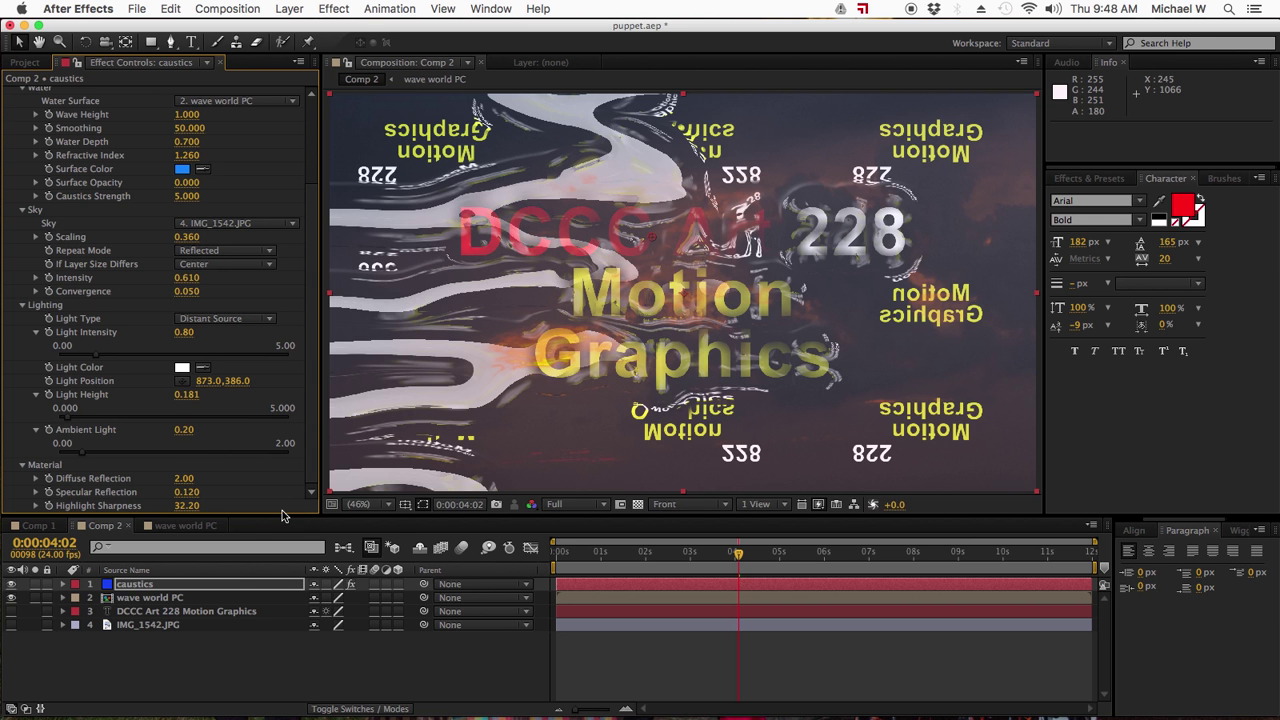
pyautogui.press('super+s')
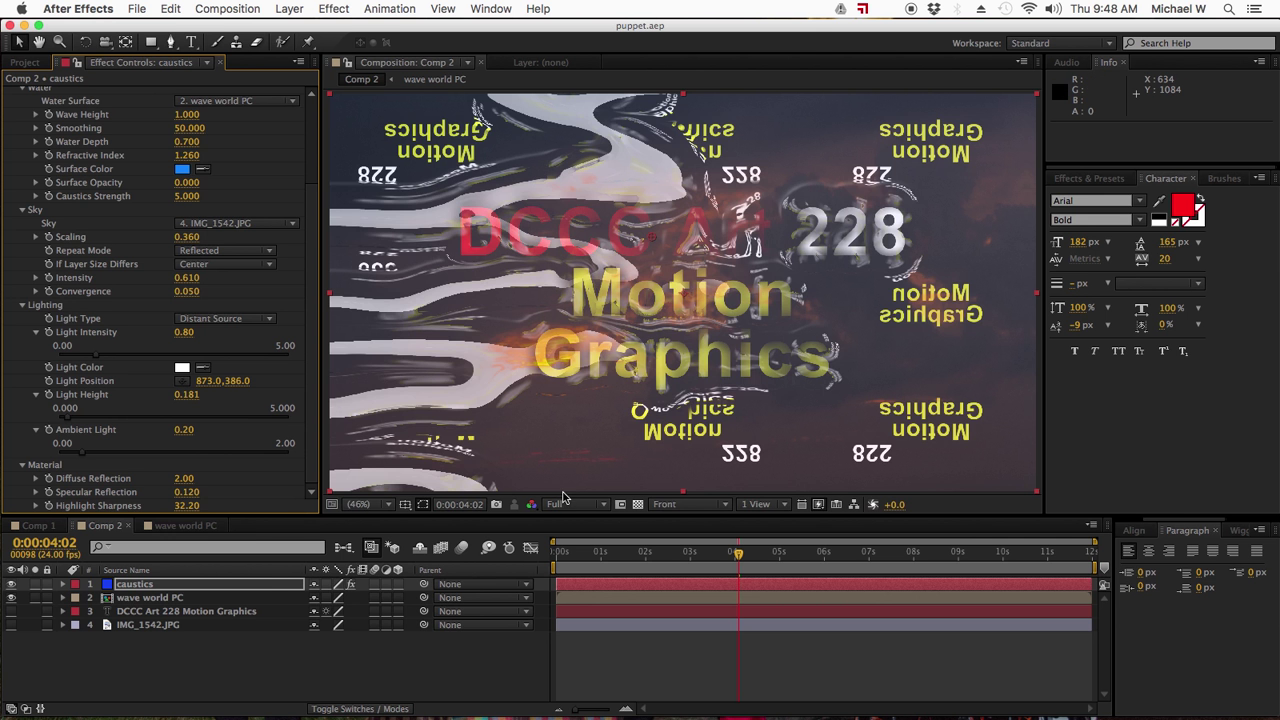
# - Lock the effect settings view to the wave world layer of the wave world PC composition, and return to Comp 2
pyautogui.click(190, 527)
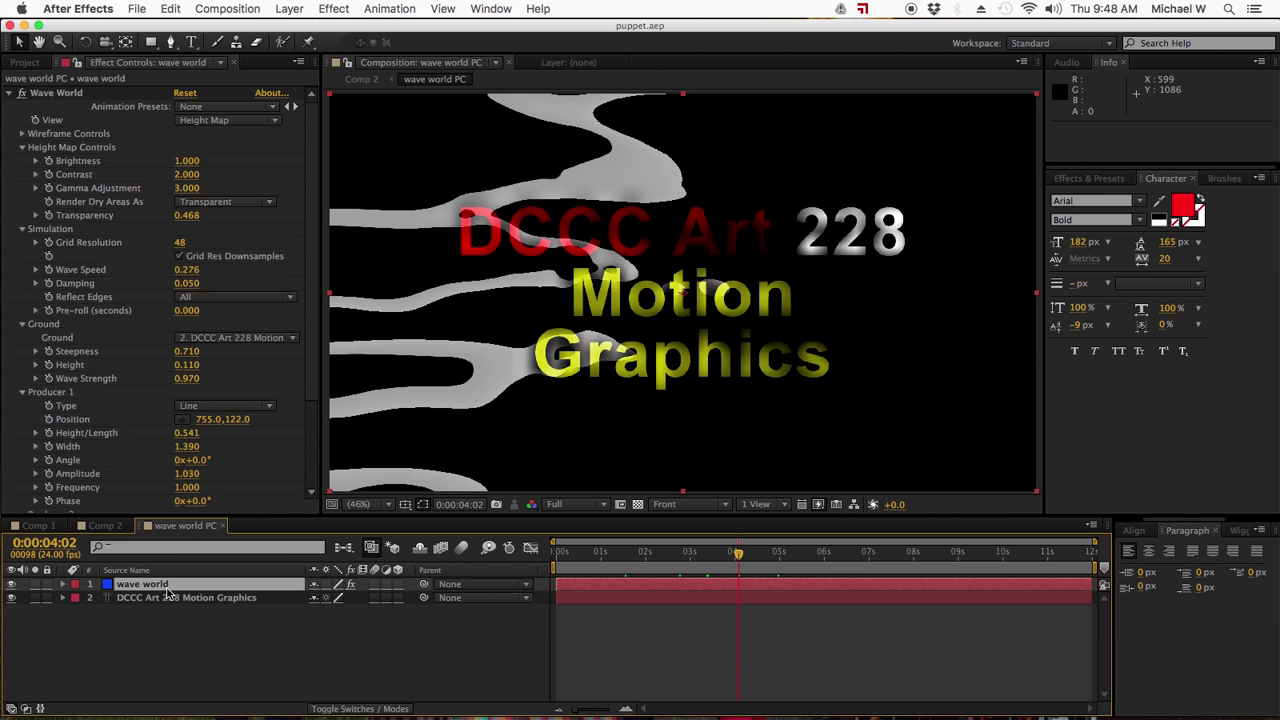
pyautogui.click(166, 587)
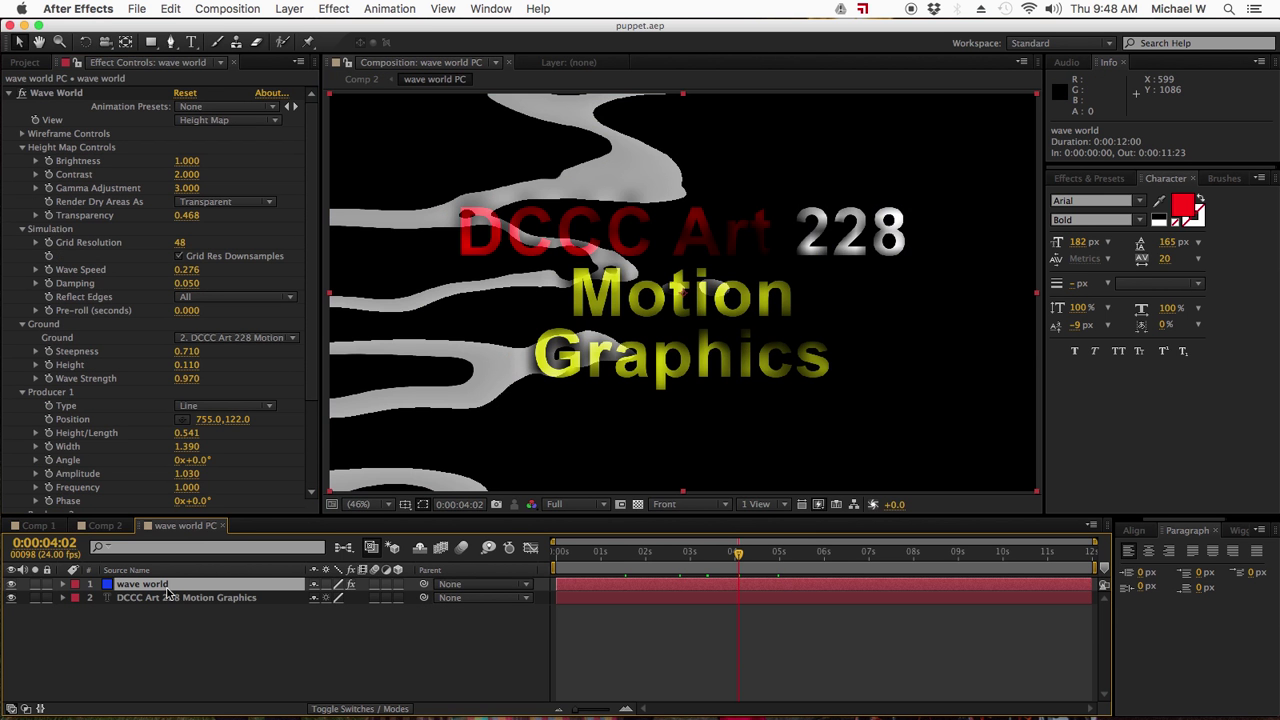
pyautogui.click(77, 64)
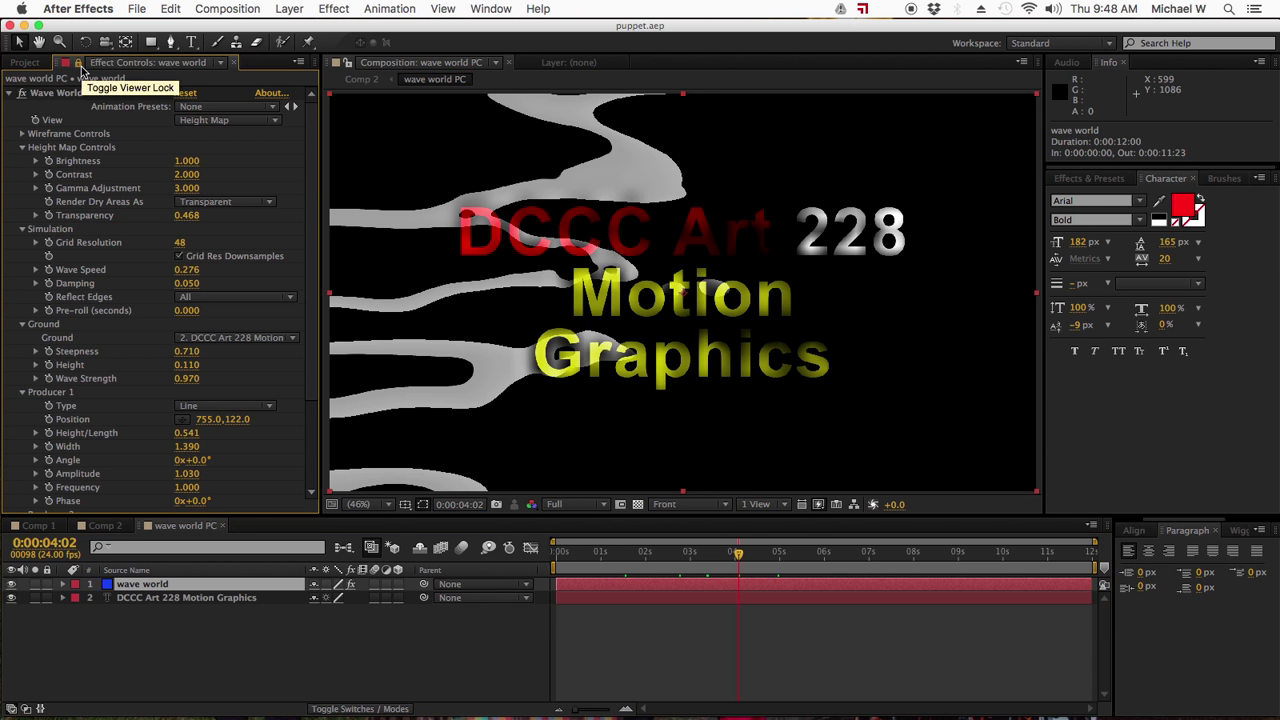
pyautogui.click(108, 525)
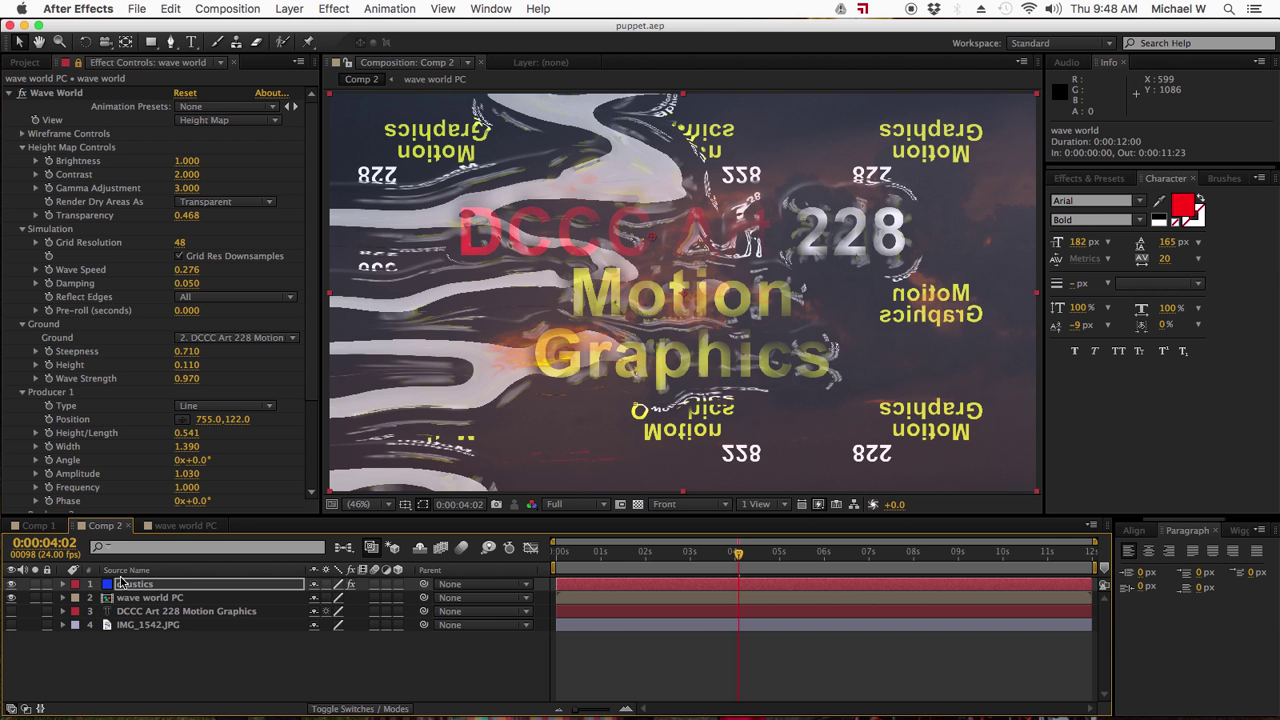
pyautogui.click(176, 527)
pyautogui.click(102, 527)
# - In Wave World's Height Map Controls, set Brightness to 0.630 and Contrast to 1.290 while viewing Comp 2
pyautogui.moveTo(186, 162); pyautogui.dragTo(173, 176)
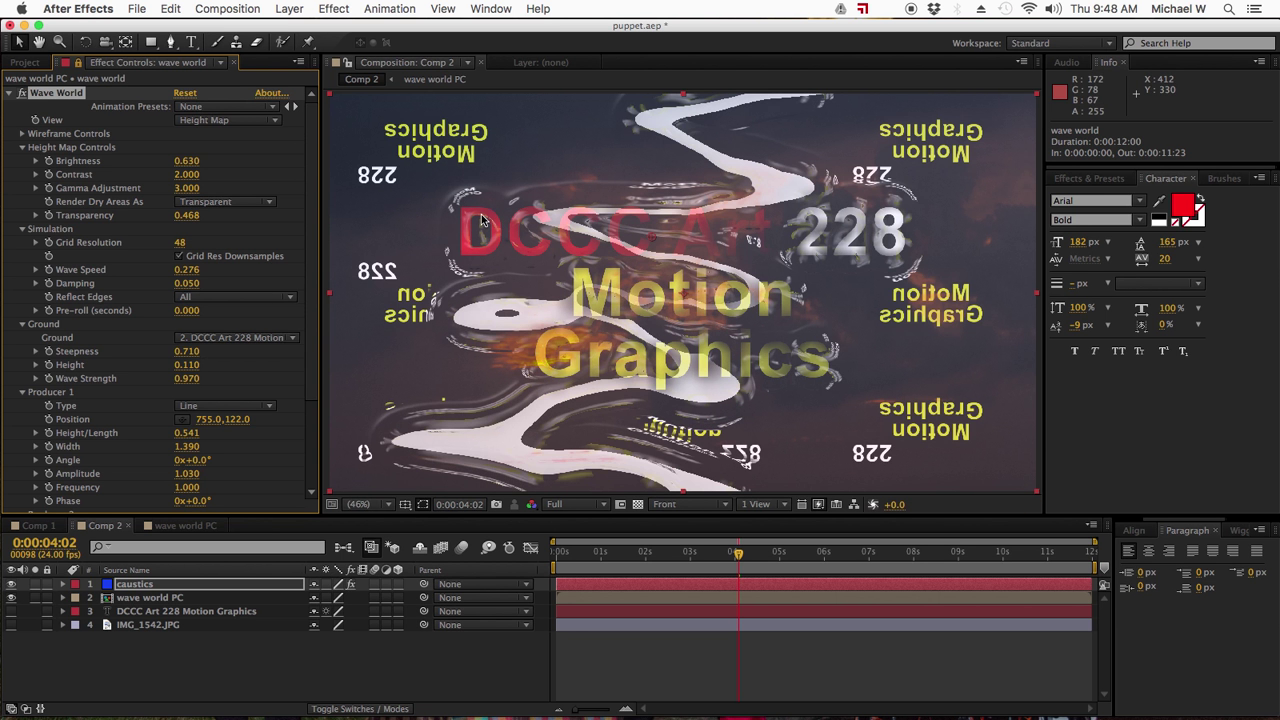
pyautogui.click(185, 177)
pyautogui.moveTo(185, 185); pyautogui.dragTo(145, 193)
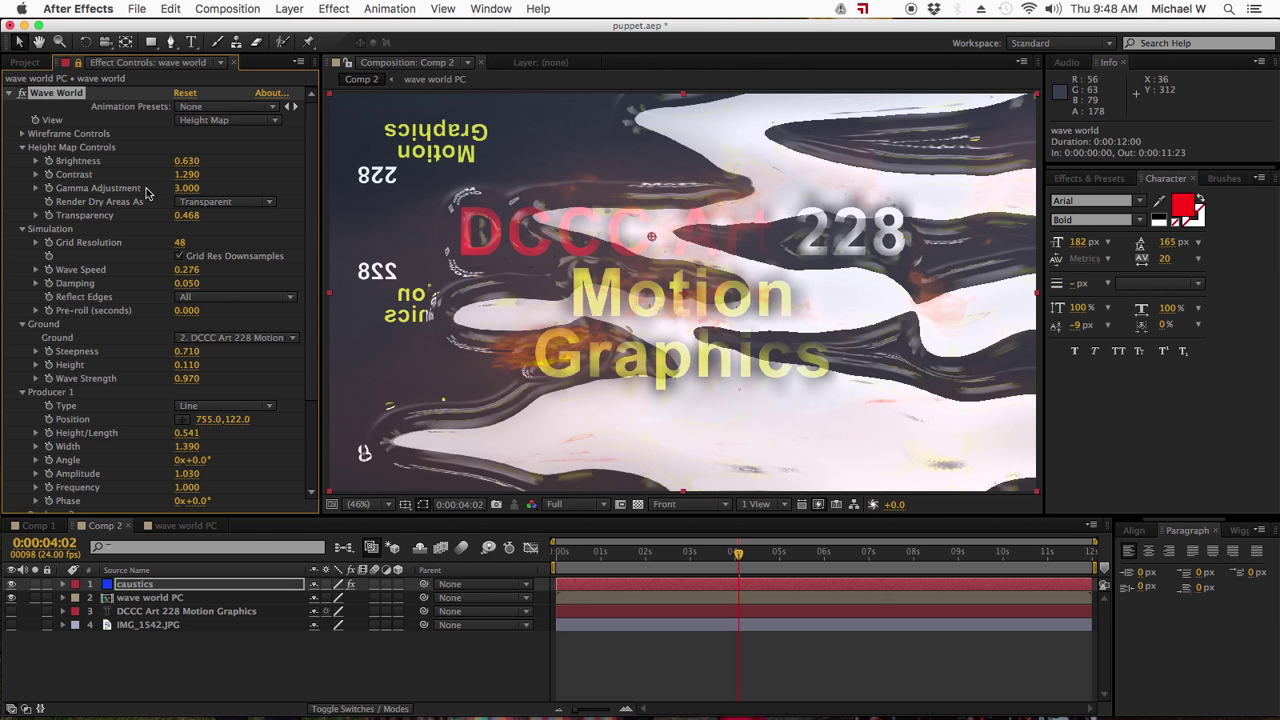
# - Undo the last Contrast change in Wave World's height map and select the caustics layer in Comp 2
pyautogui.press('super+z')
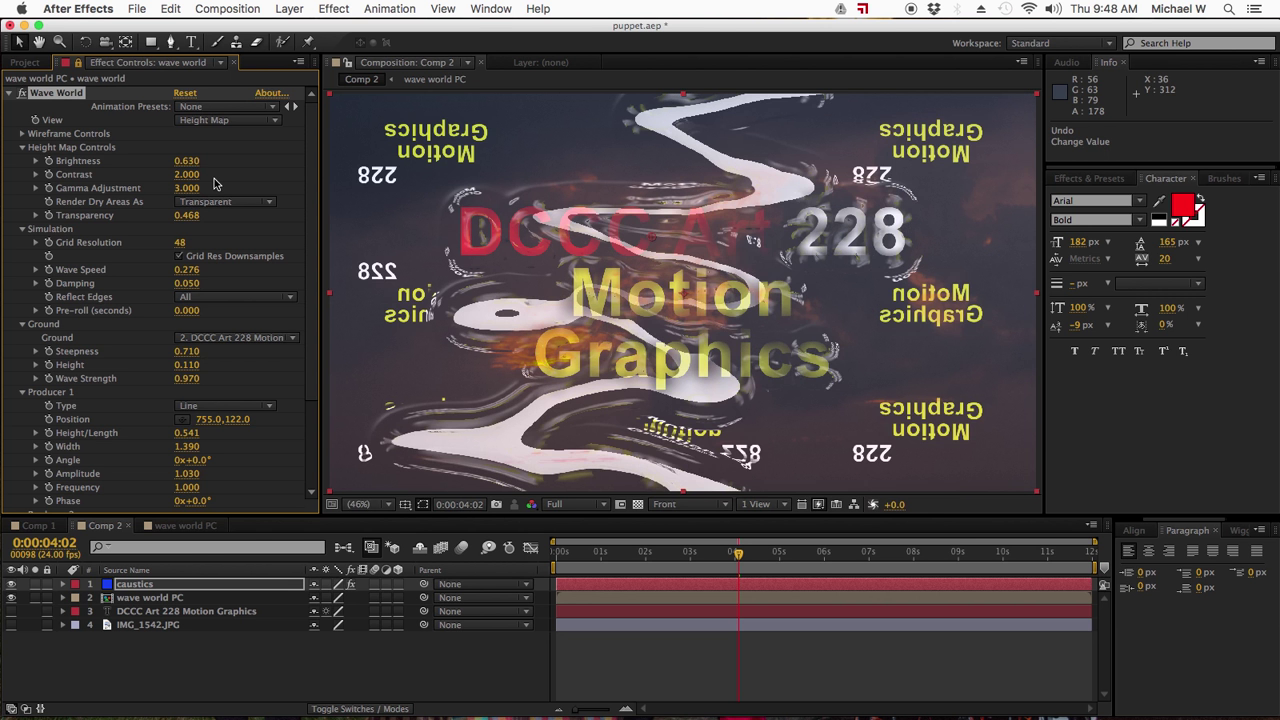
pyautogui.click(160, 598)
pyautogui.click(137, 586)
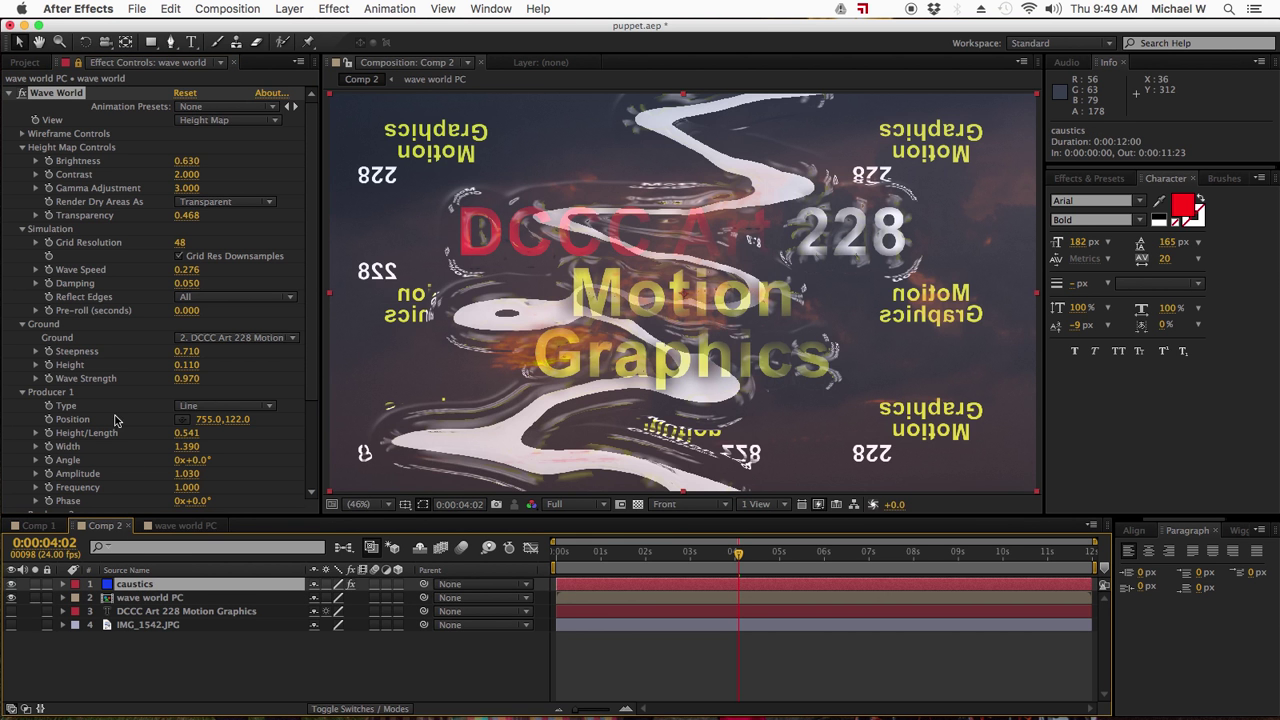
# - Set the Height in Wave World's Ground settings to 0.270
pyautogui.scroll(-5, 118, 421)
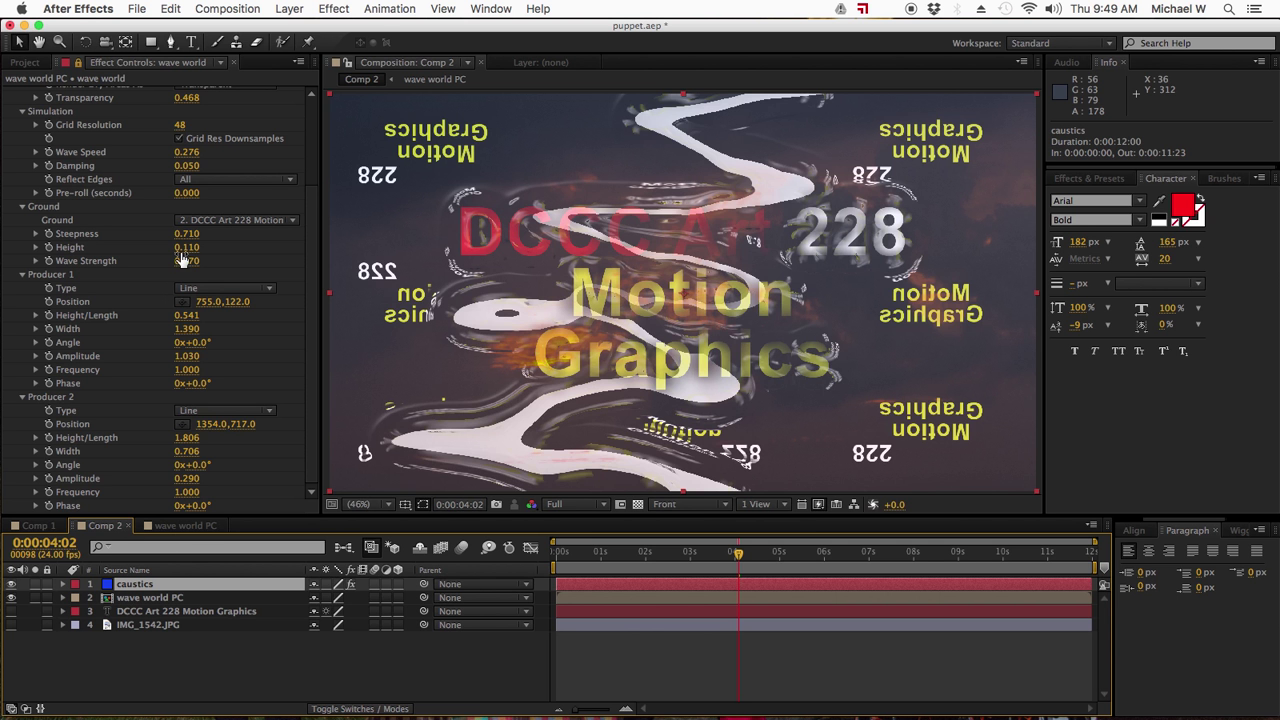
pyautogui.moveTo(190, 250); pyautogui.dragTo(188, 258)
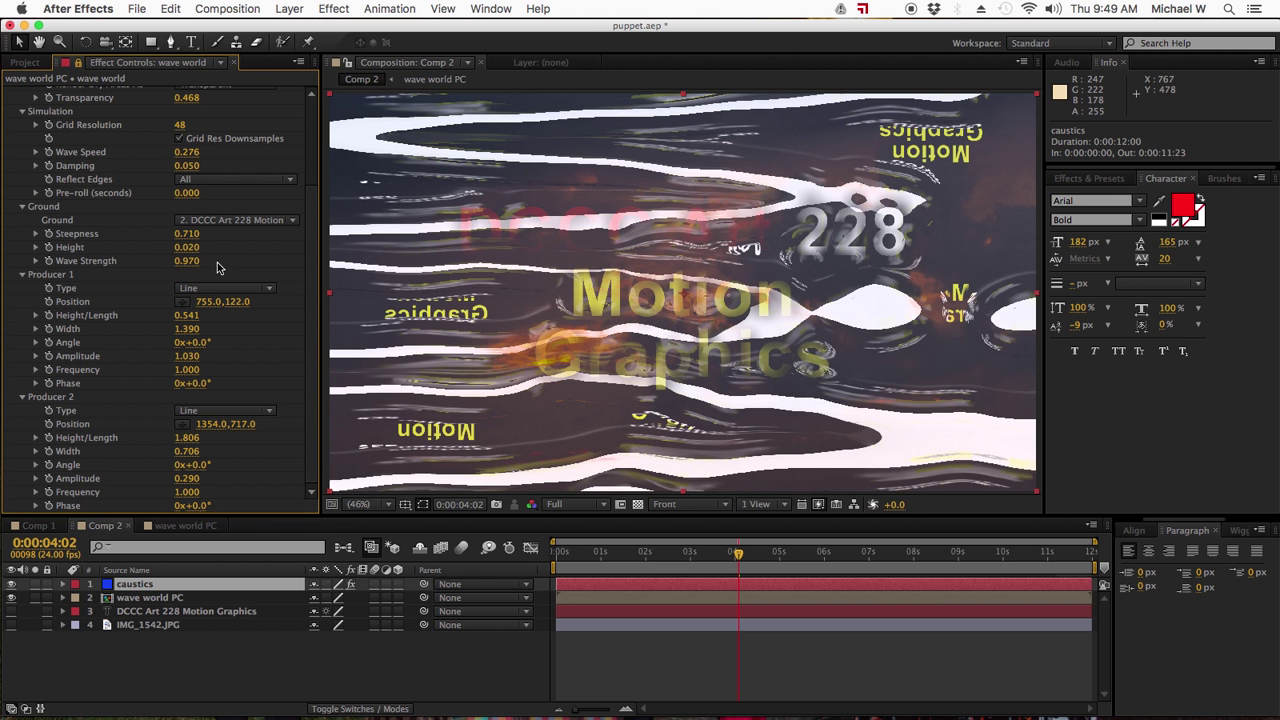
pyautogui.press('super+z')
pyautogui.moveTo(193, 250); pyautogui.dragTo(201, 255)
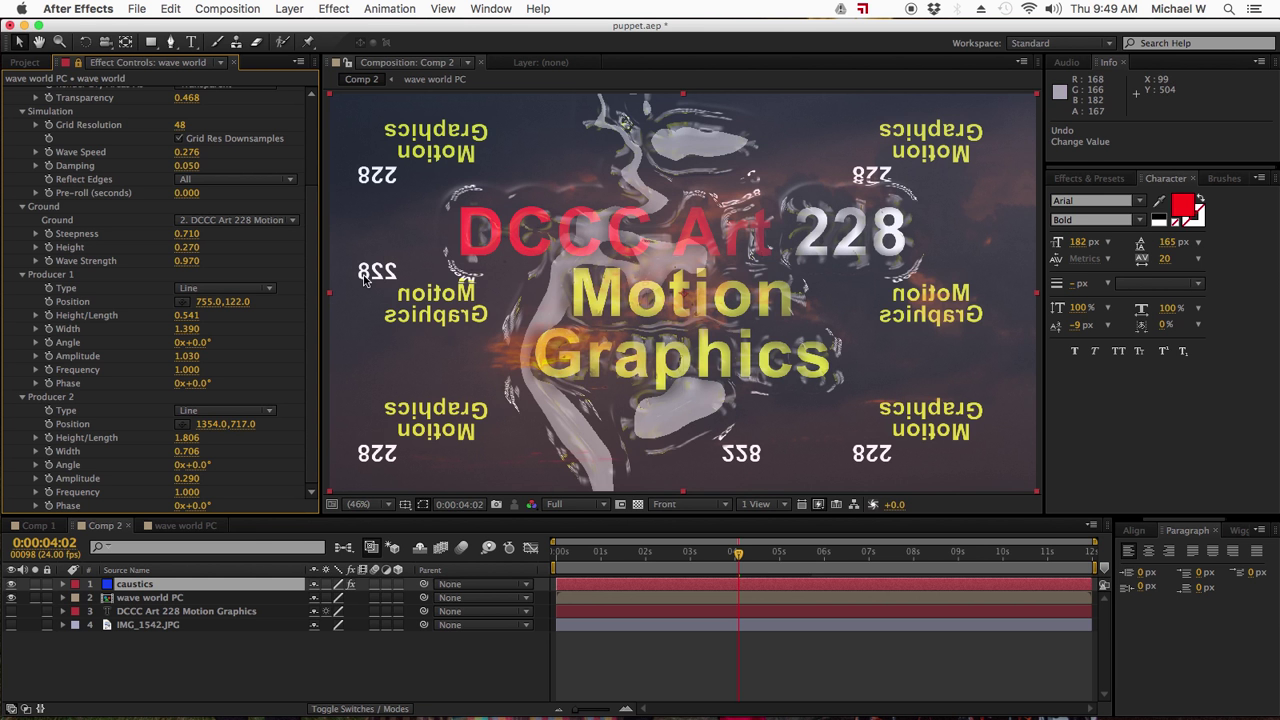
# - Set Wave World's Ground Steepness to 0.630 and Wave Strength to 0.500
pyautogui.moveTo(190, 236); pyautogui.dragTo(171, 245)
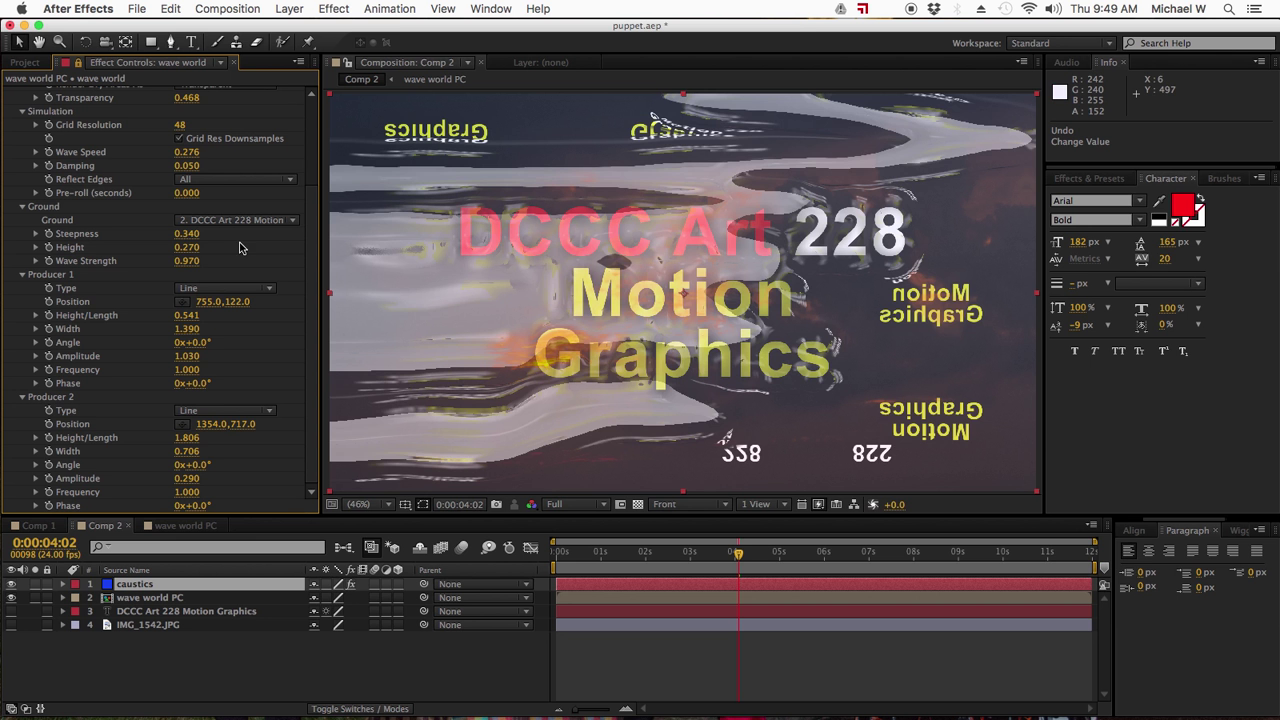
pyautogui.press('super+z')
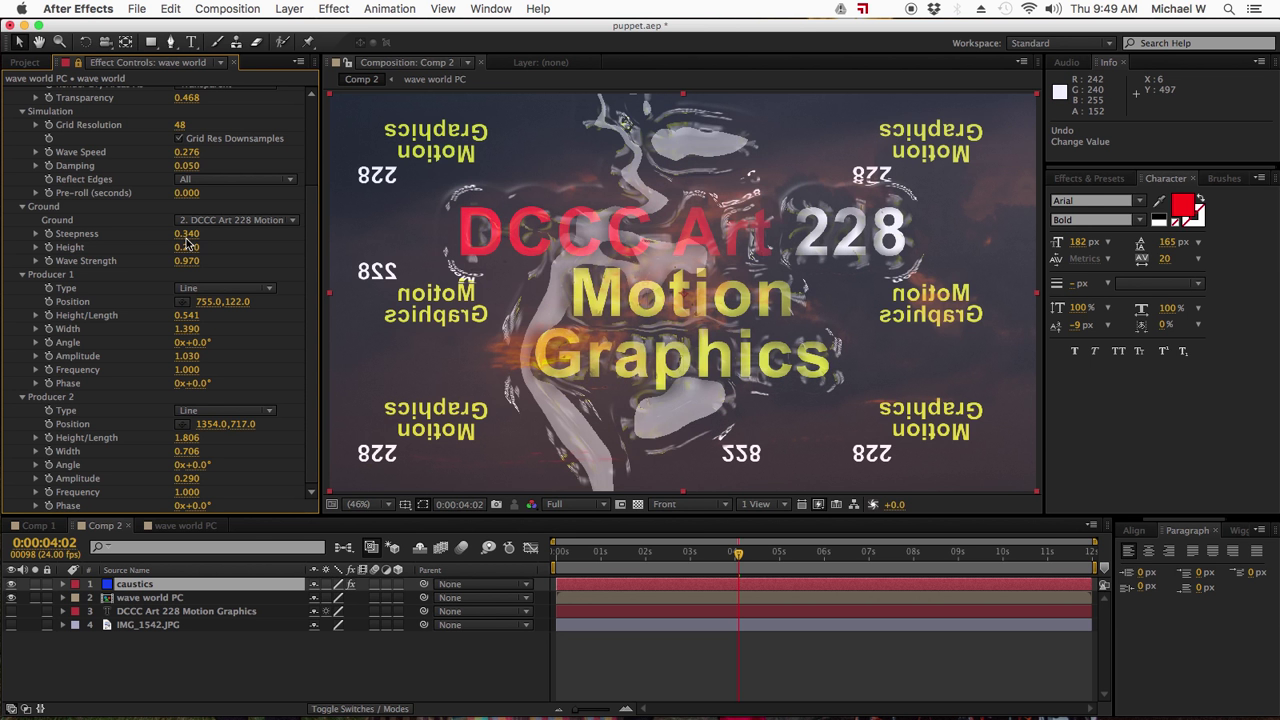
pyautogui.moveTo(190, 238); pyautogui.dragTo(184, 270)
pyautogui.write('0.5')
pyautogui.press('Return')
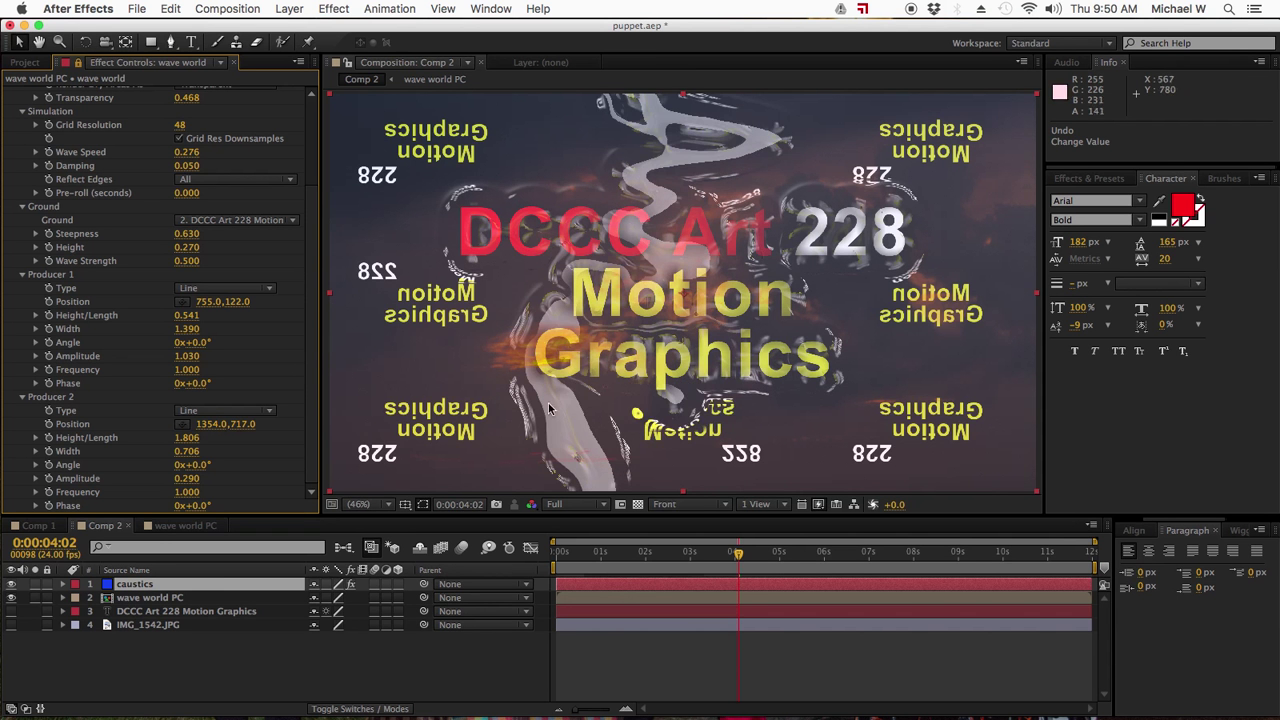
# - Unlock the effect settings view, save the project, and show the caustics layer's Caustics settings
pyautogui.click(79, 64)
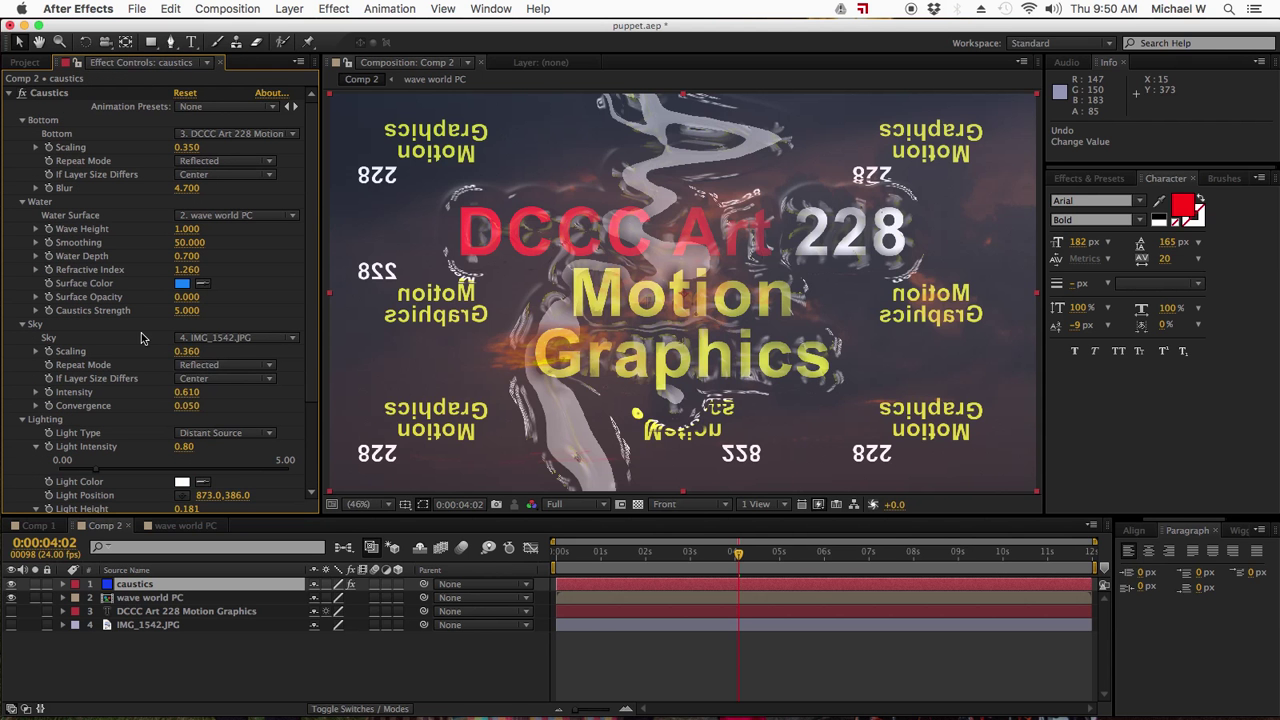
pyautogui.press('super+s')
pyautogui.click(145, 665)
pyautogui.click(135, 585)
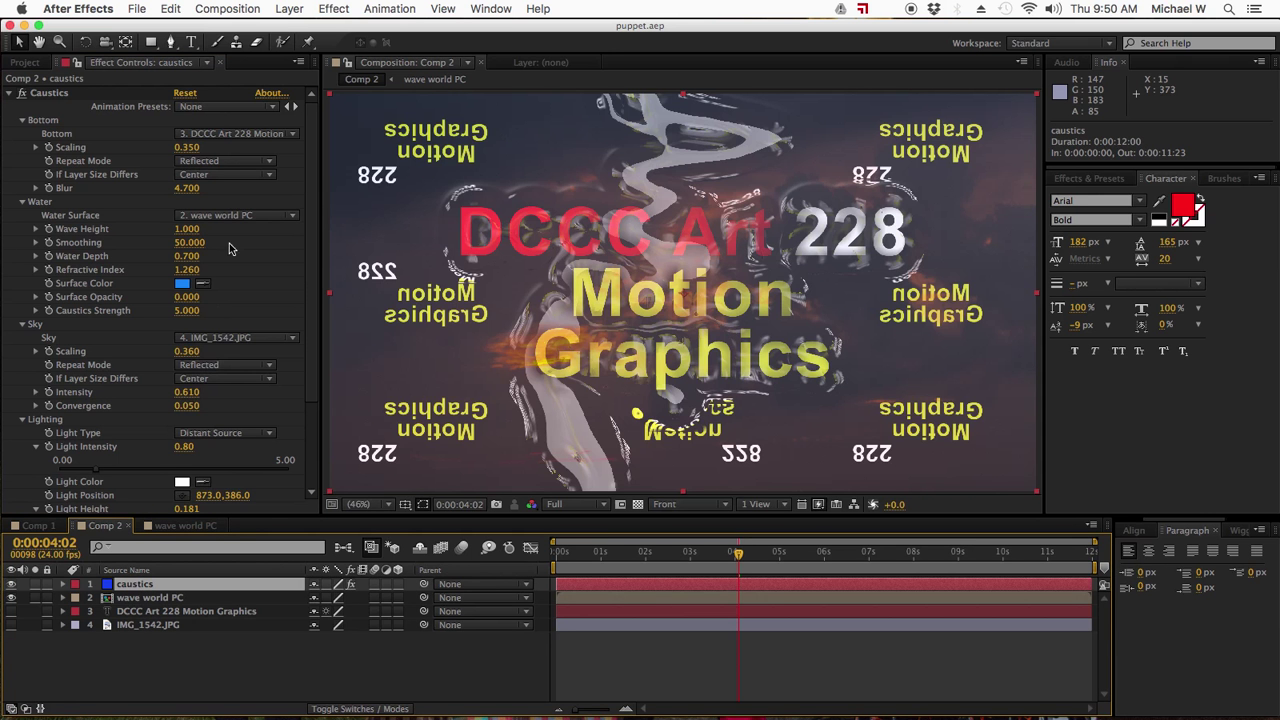
# - Try None and the caustics layer as the Caustics Bottom source, and return it to DCCC Art 228 Motion Graphics
pyautogui.click(227, 136)
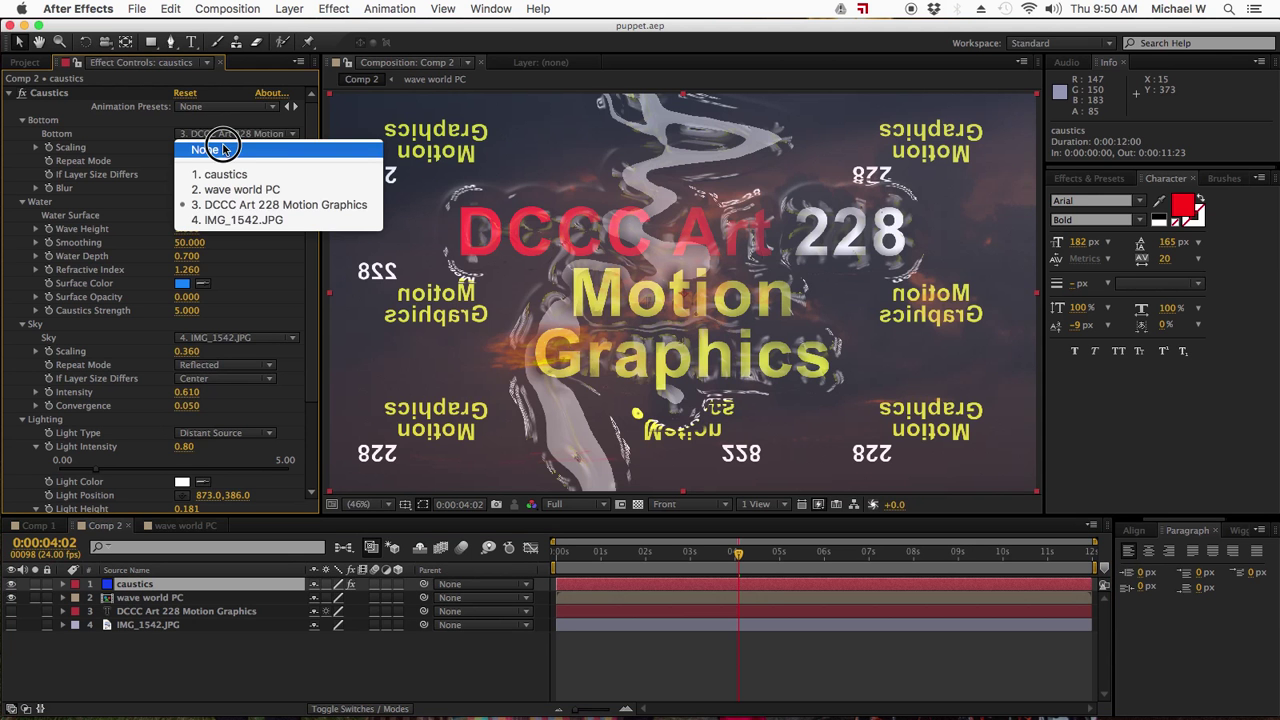
pyautogui.click(225, 149)
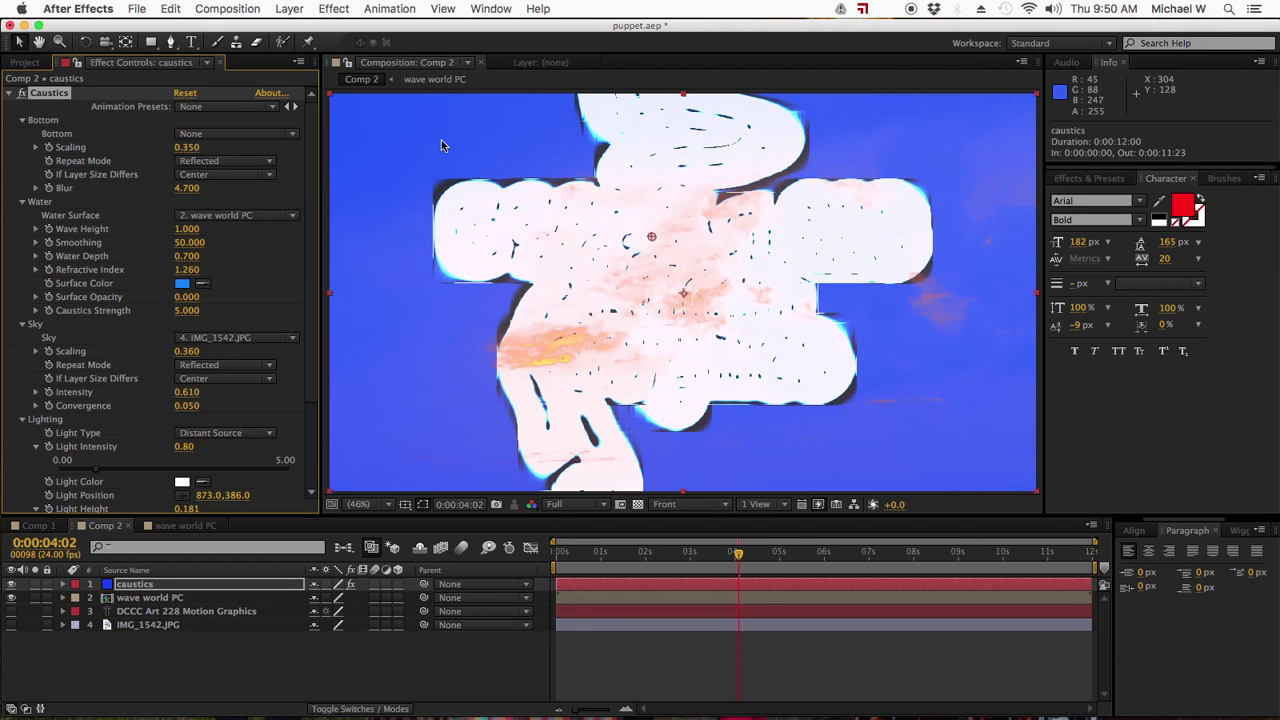
pyautogui.click(237, 136)
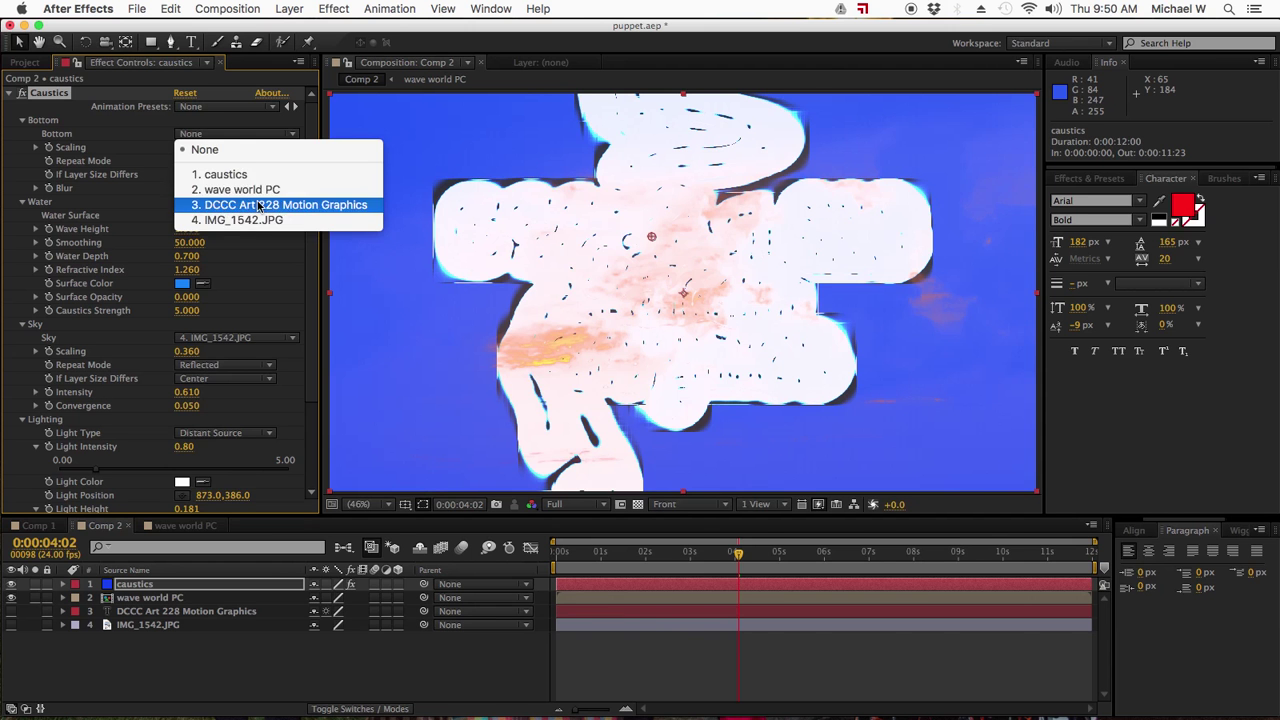
pyautogui.click(256, 177)
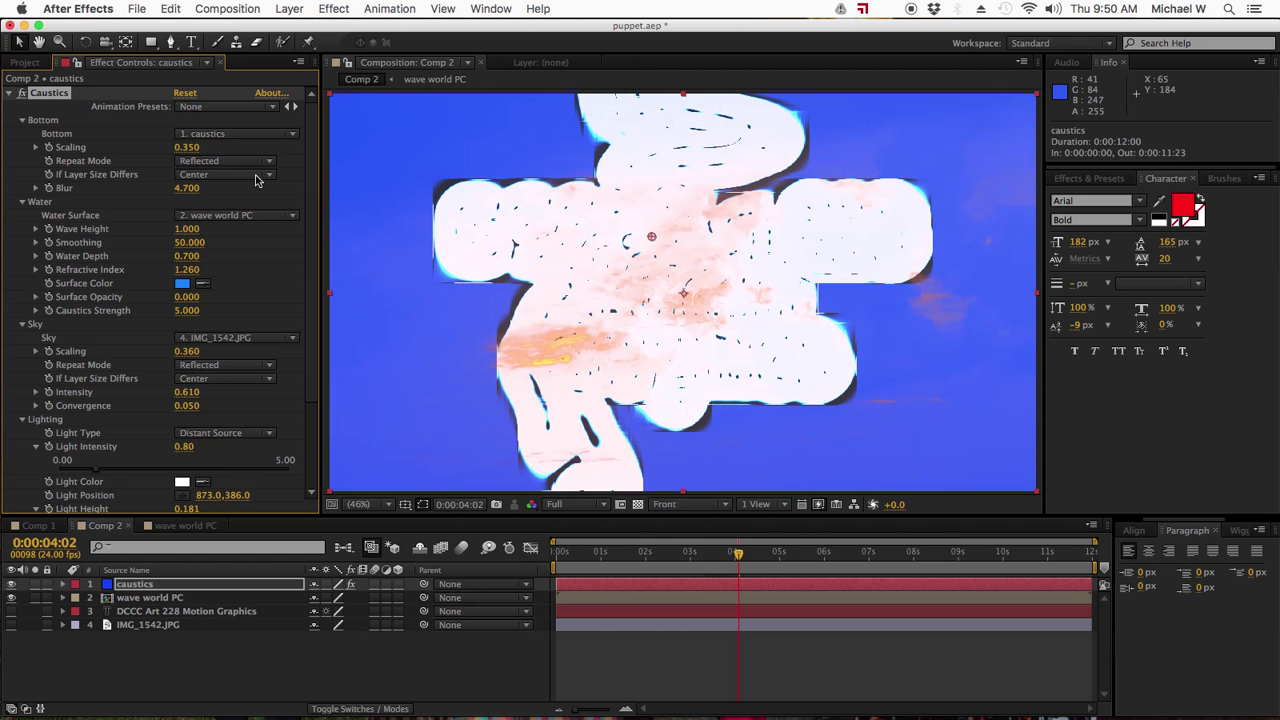
pyautogui.click(246, 137)
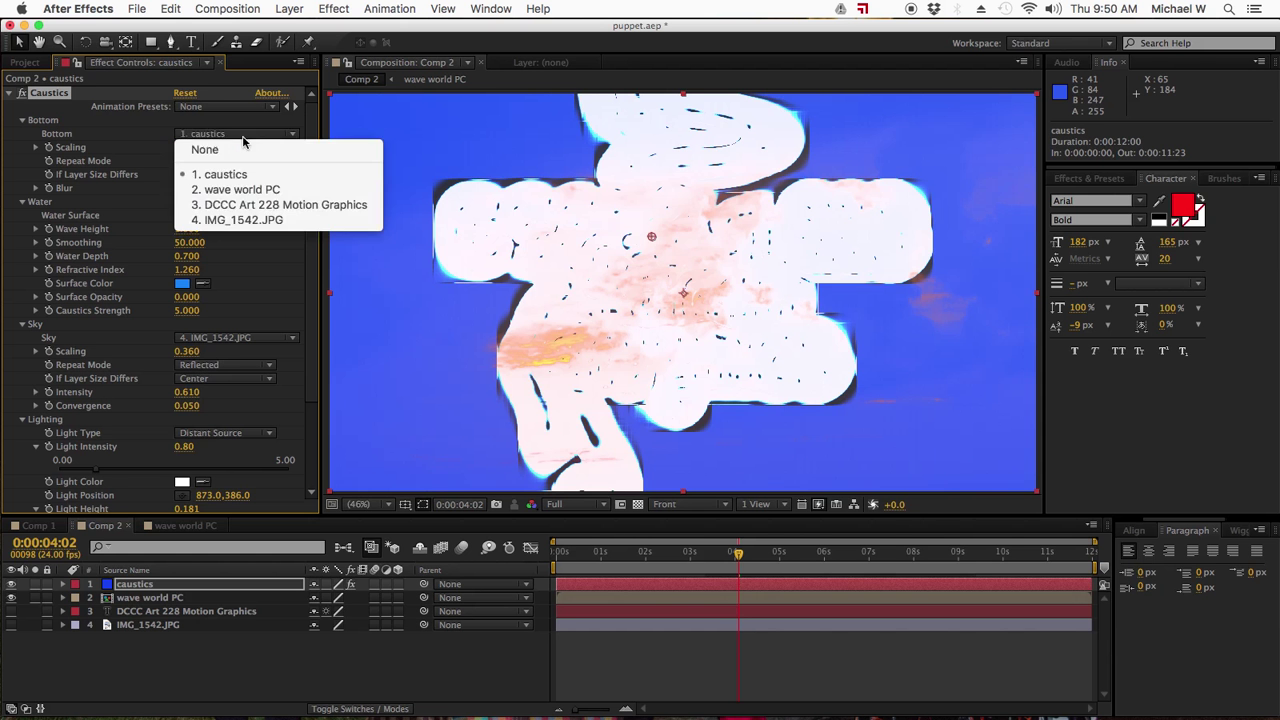
pyautogui.click(262, 204)
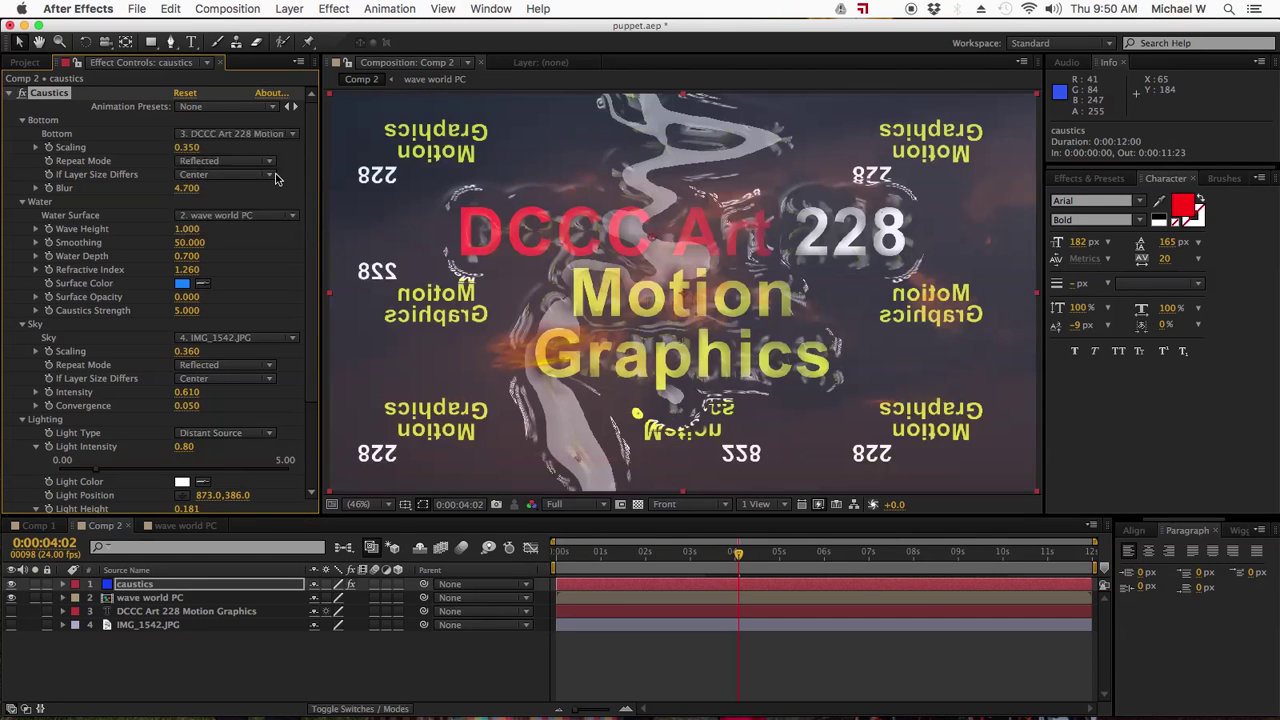
# - Set the Repeat Mode of the Caustics Bottom settings to Once
pyautogui.click(213, 162)
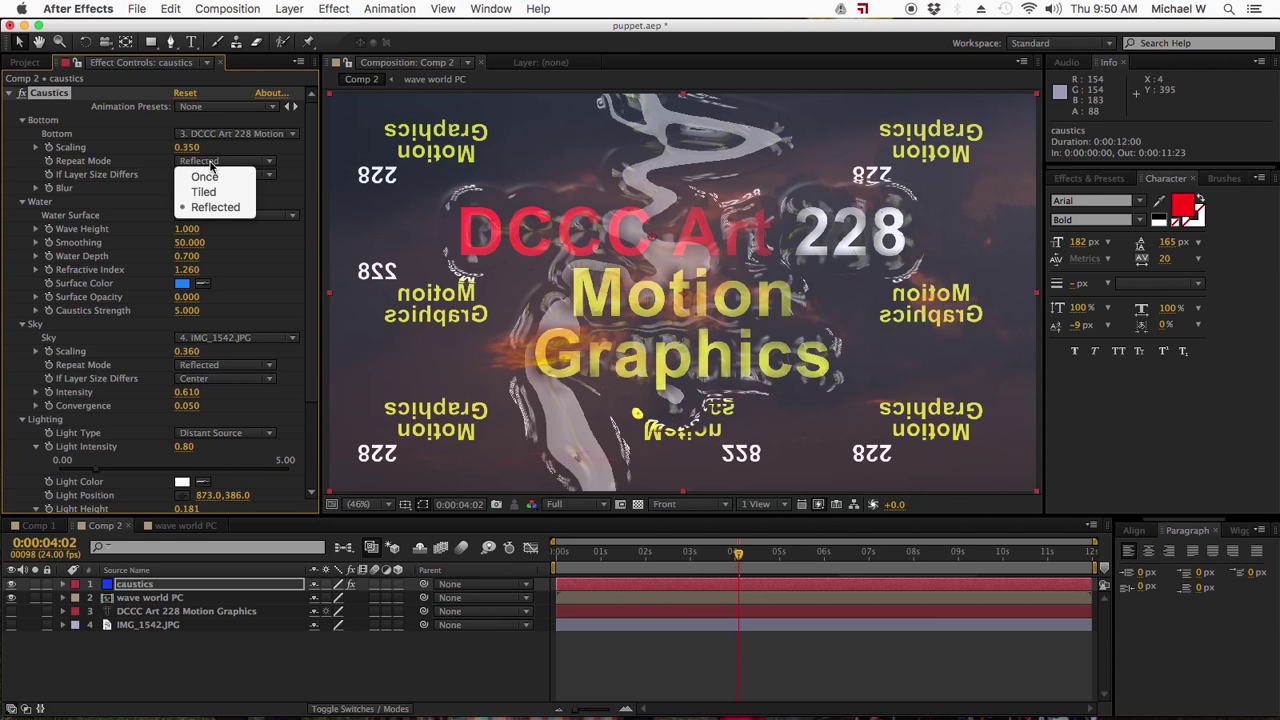
pyautogui.click(212, 177)
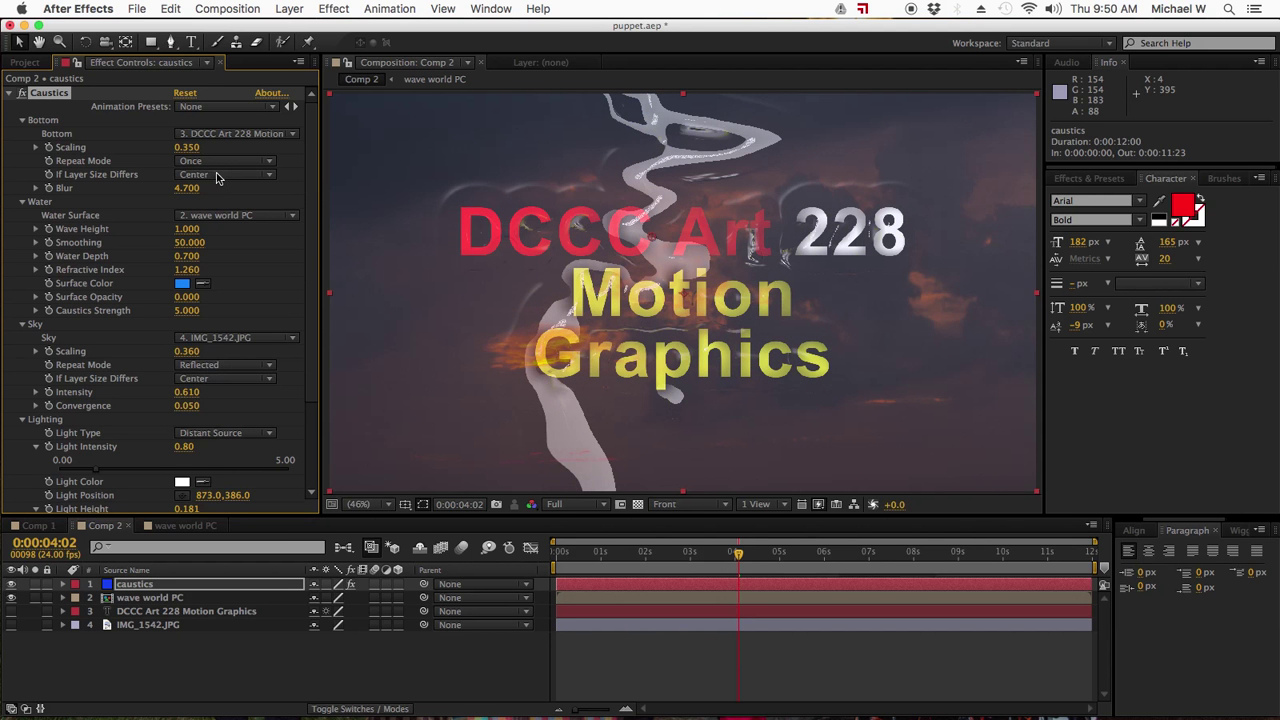
pyautogui.click(218, 165)
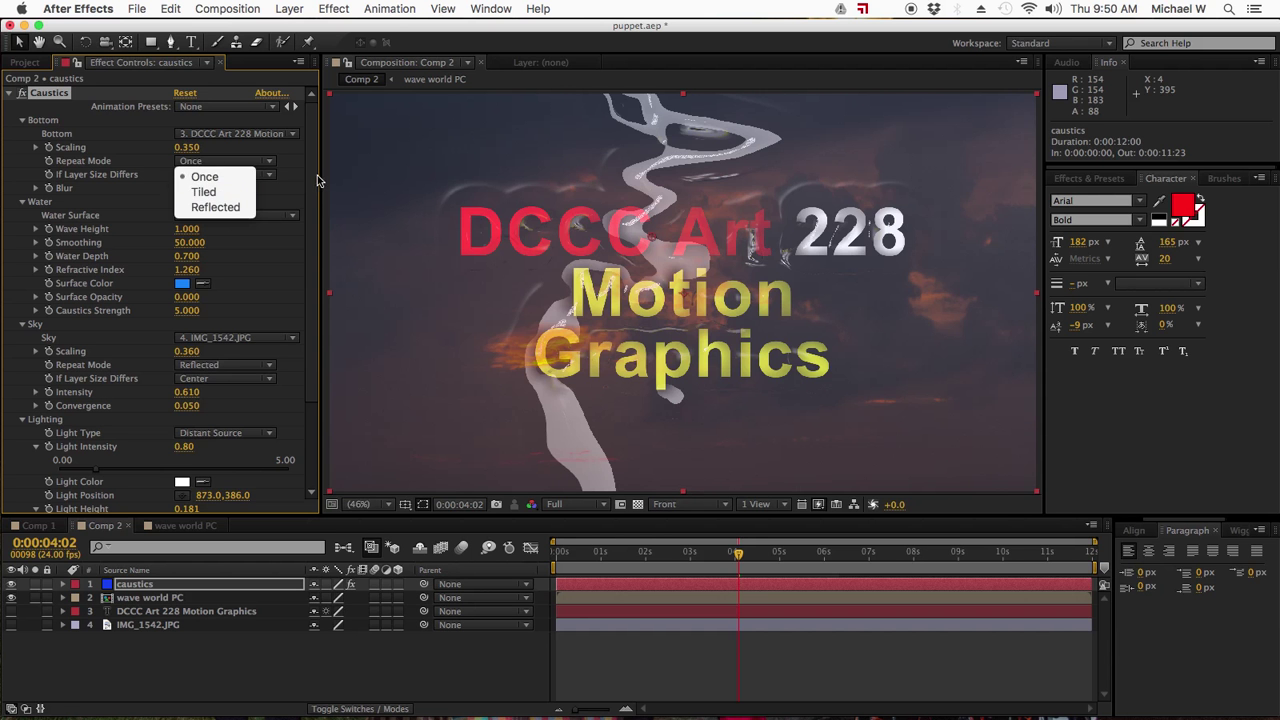
pyautogui.click(292, 180)
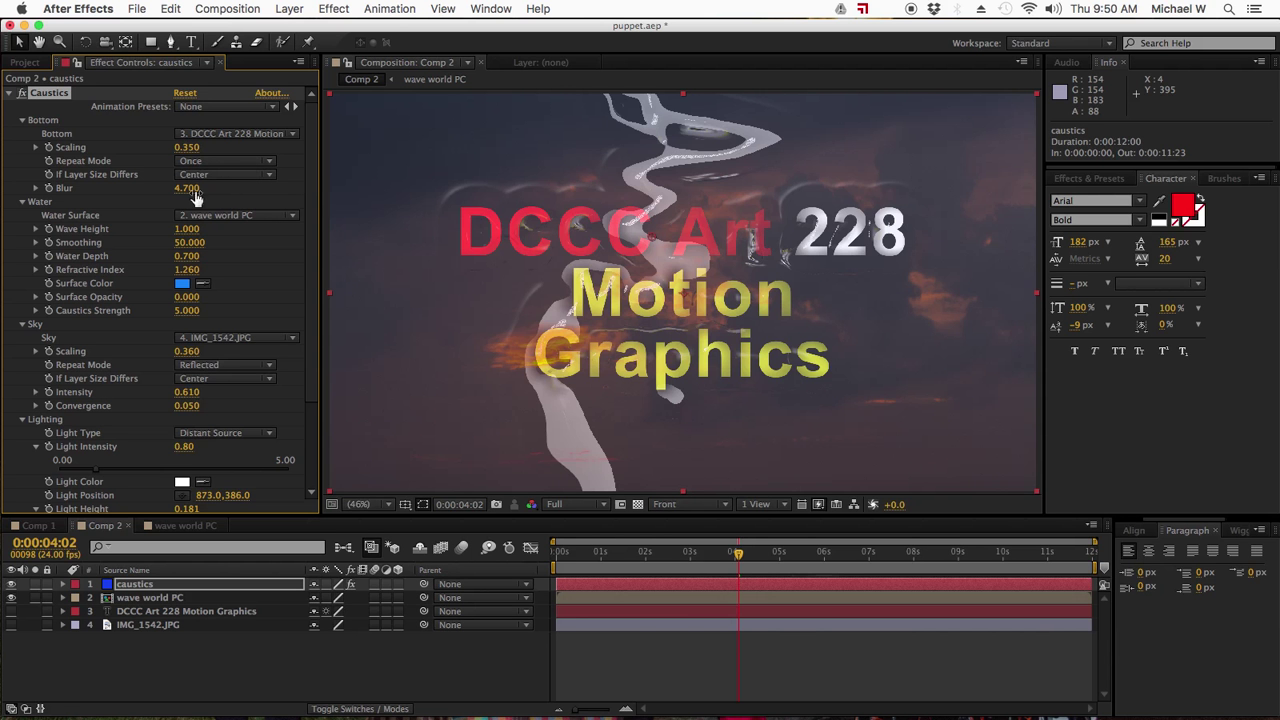
# - Try a Scaling of 1.350 for the Caustics Bottom layer and undo it
pyautogui.moveTo(187, 150); pyautogui.dragTo(267, 155)
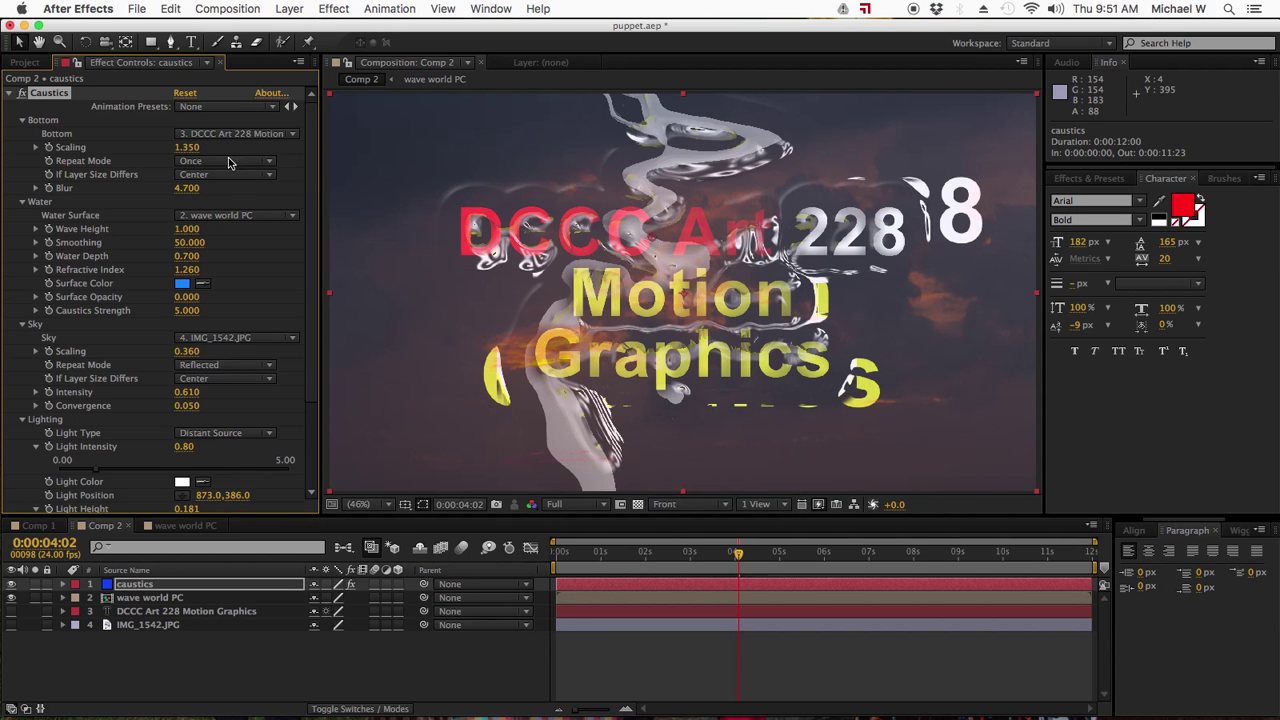
pyautogui.press('super+z')
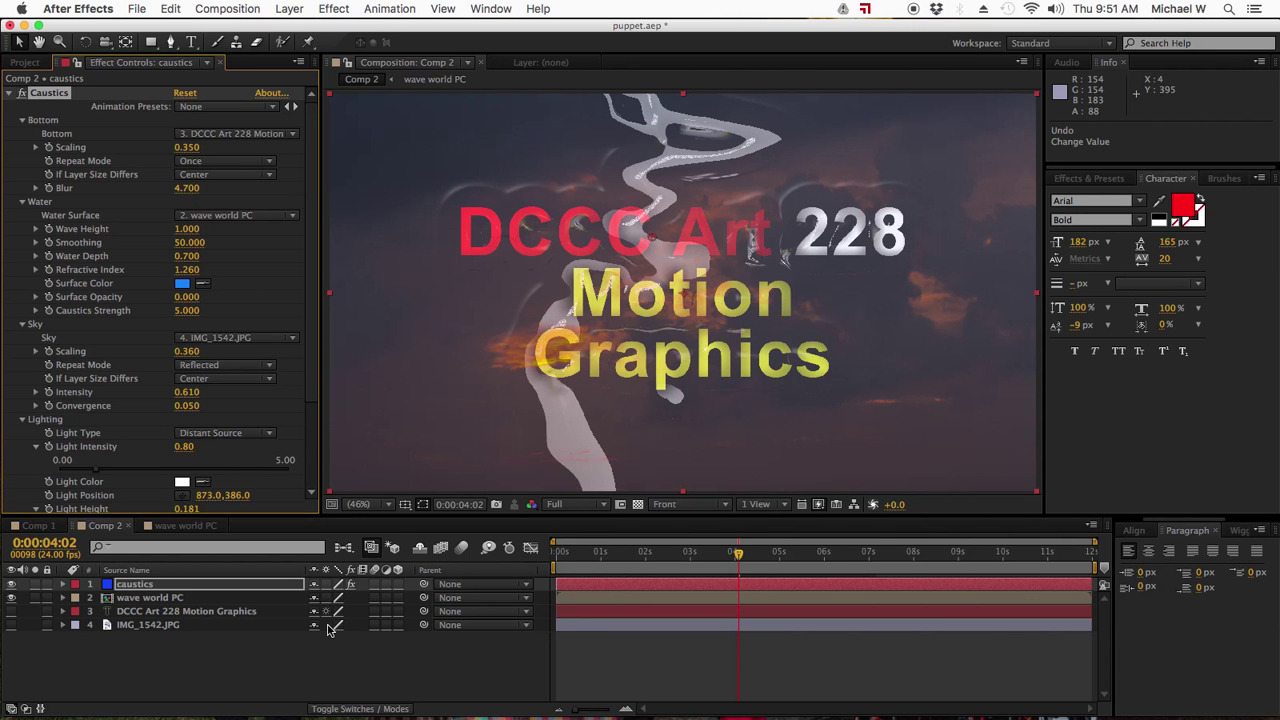
# - Move the current time in Comp 2 to 0:00:05:11 and save the project
pyautogui.click(347, 647)
pyautogui.moveTo(623, 556); pyautogui.dragTo(800, 556)
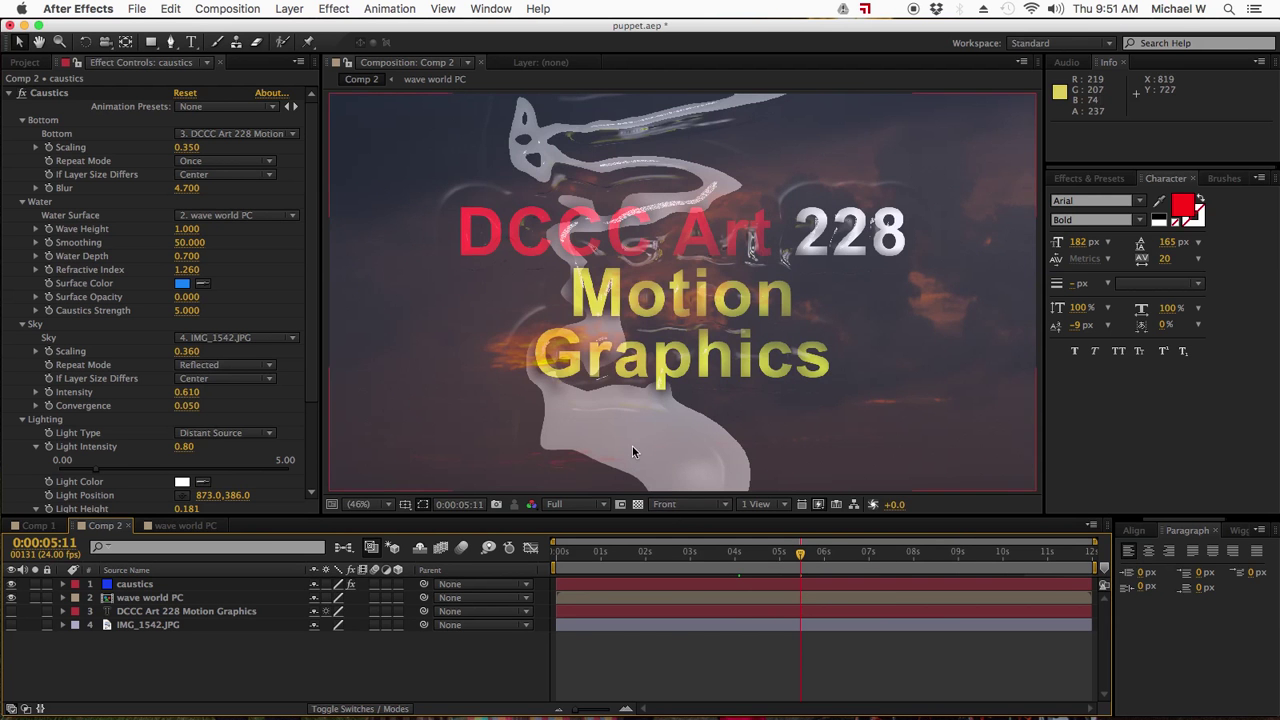
pyautogui.press('super+s')
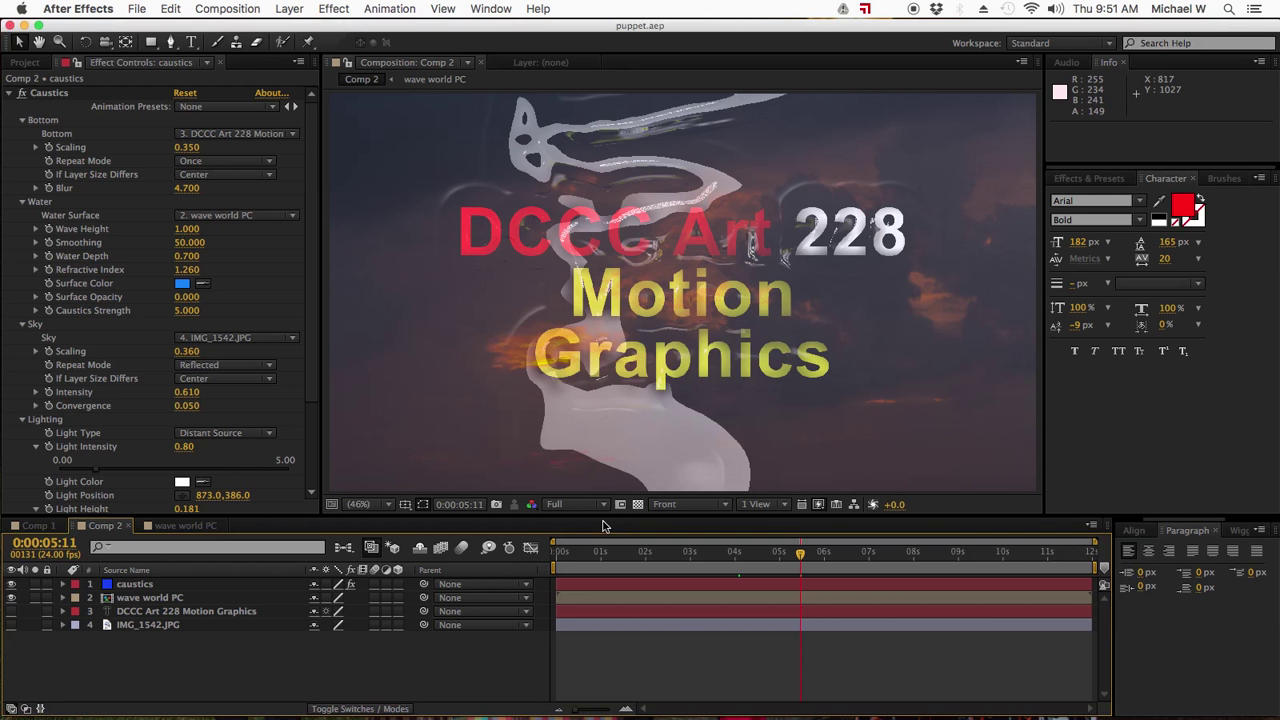
# - In the caustics layer's Water settings, set Wave Height to 0.680, Smoothing to 40.800, Water Depth to 0.520 and Refractive Index to 1.000
pyautogui.click(188, 528)
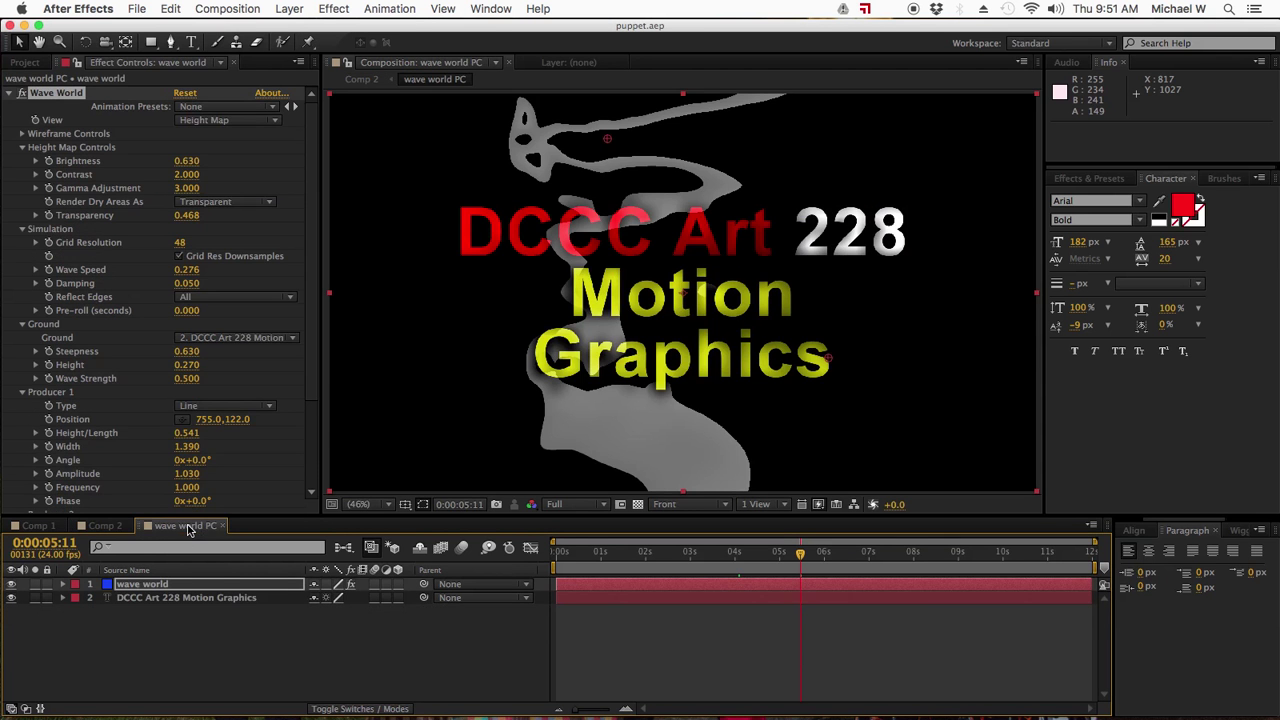
pyautogui.click(106, 525)
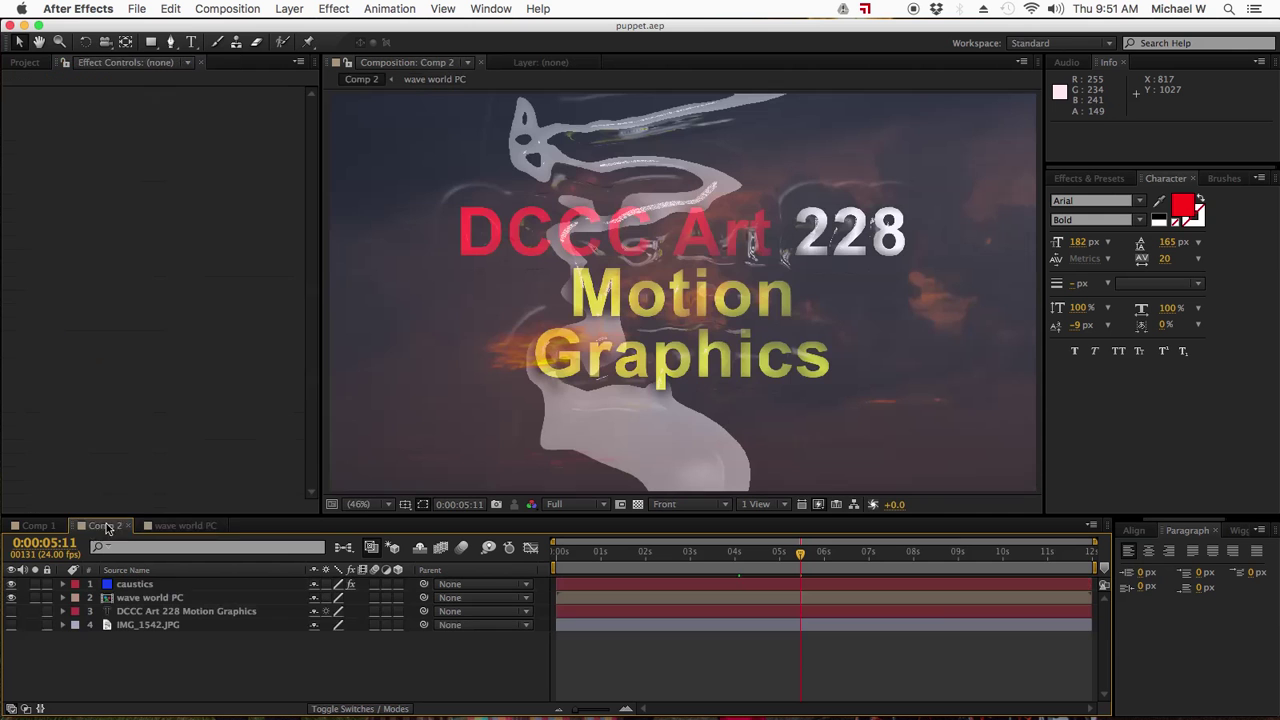
pyautogui.click(145, 584)
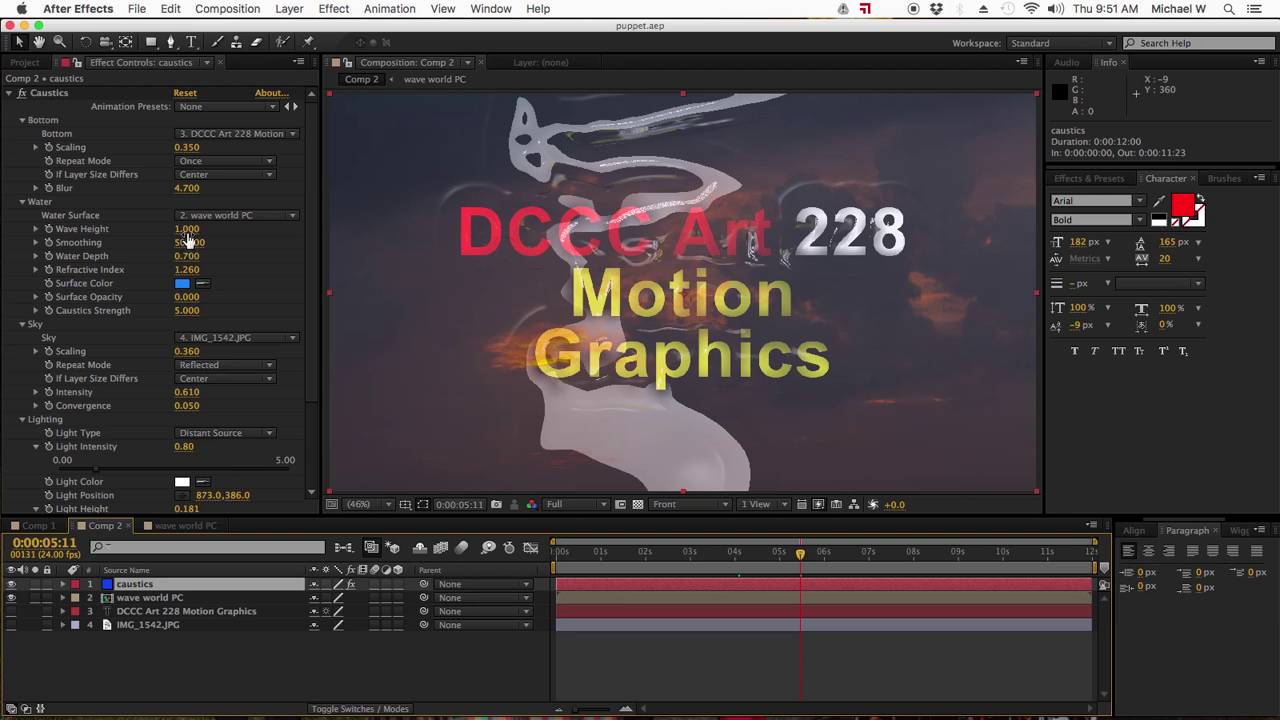
pyautogui.moveTo(188, 240); pyautogui.dragTo(158, 287)
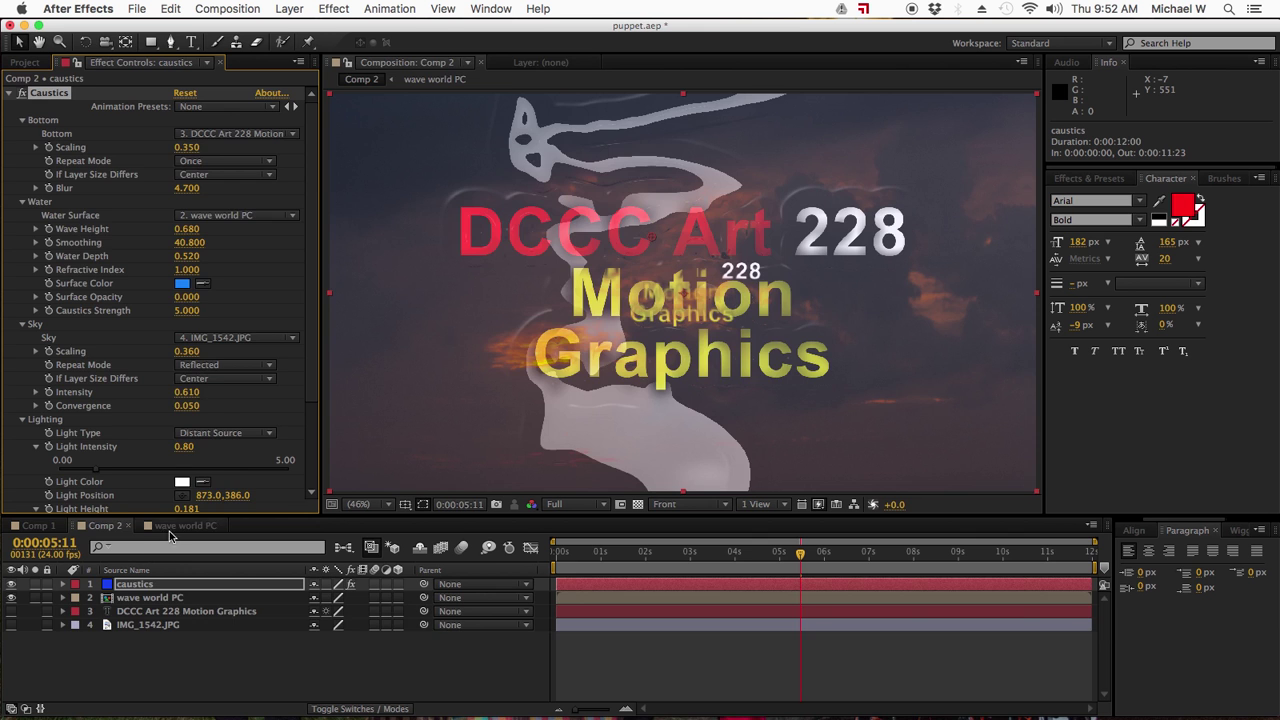
# - Lock the effect settings view to the wave world layer of wave world PC and go back to viewing Comp 2
pyautogui.click(172, 527)
pyautogui.click(135, 590)
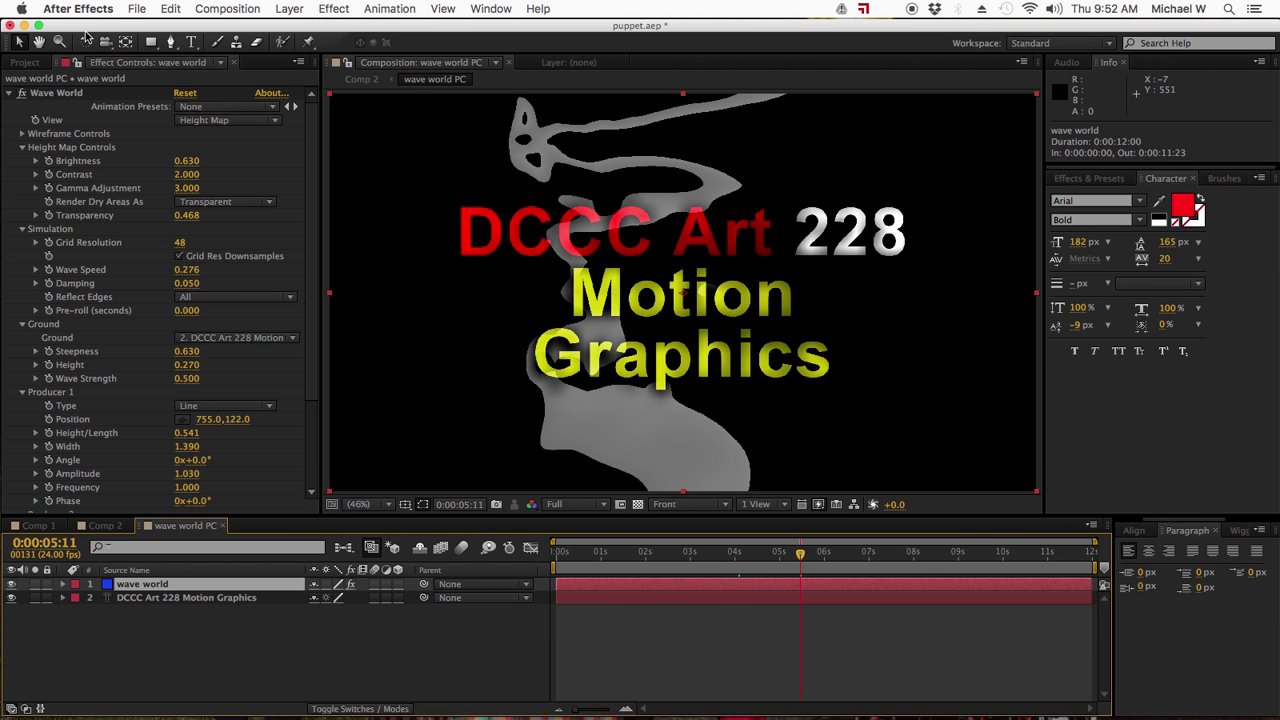
pyautogui.click(48, 93)
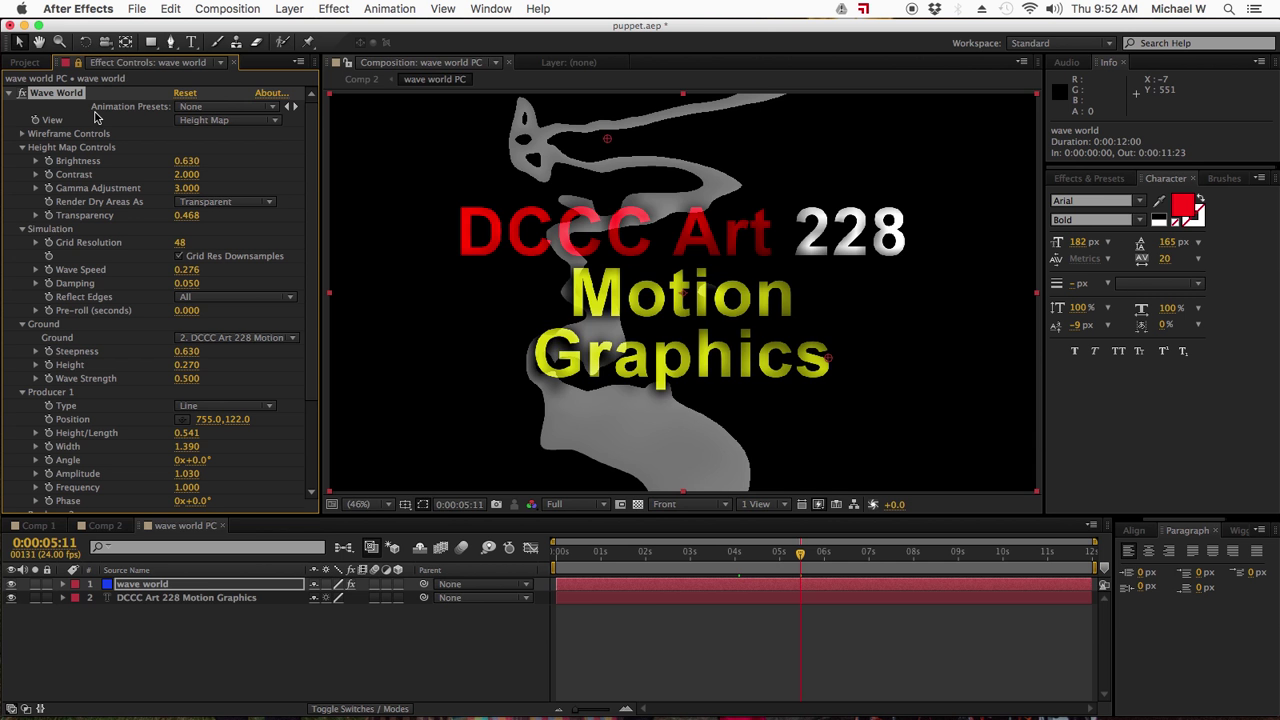
pyautogui.click(110, 526)
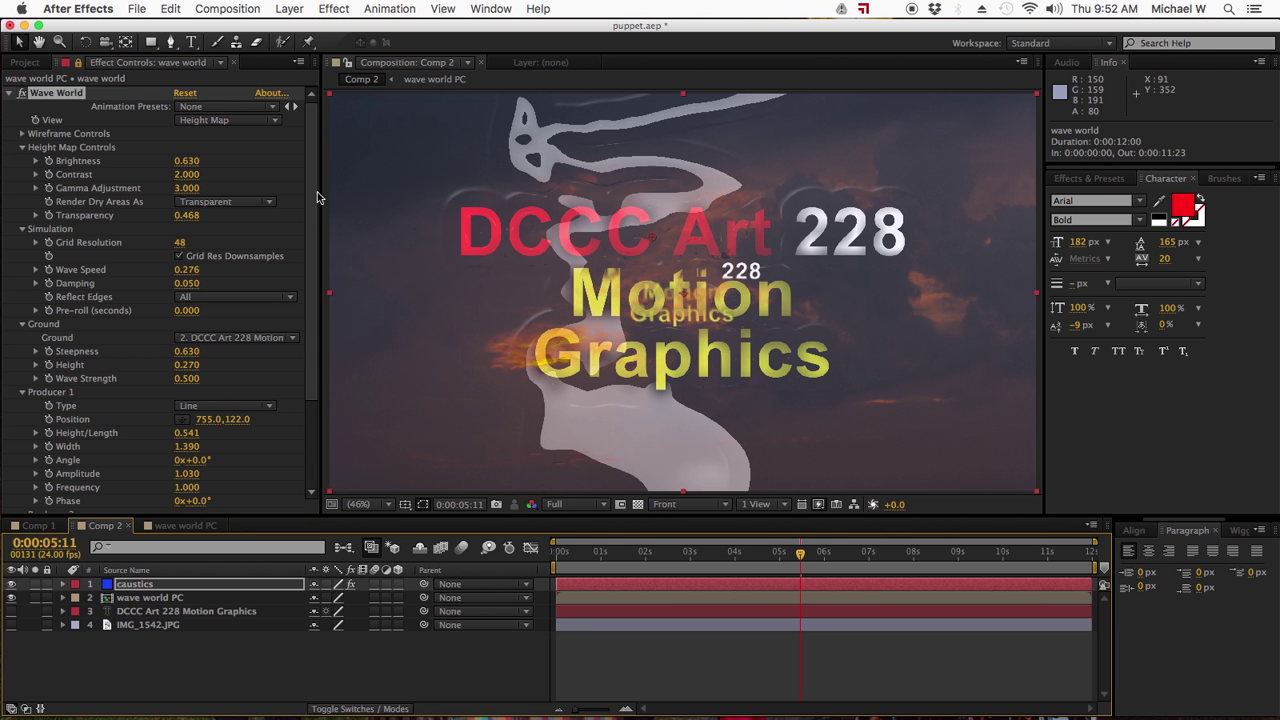
# - Try a Wave Speed of 0.462 in Wave World's Simulation settings and undo it
pyautogui.scroll(-1, 316, 208)
pyautogui.scroll(-2, 316, 215)
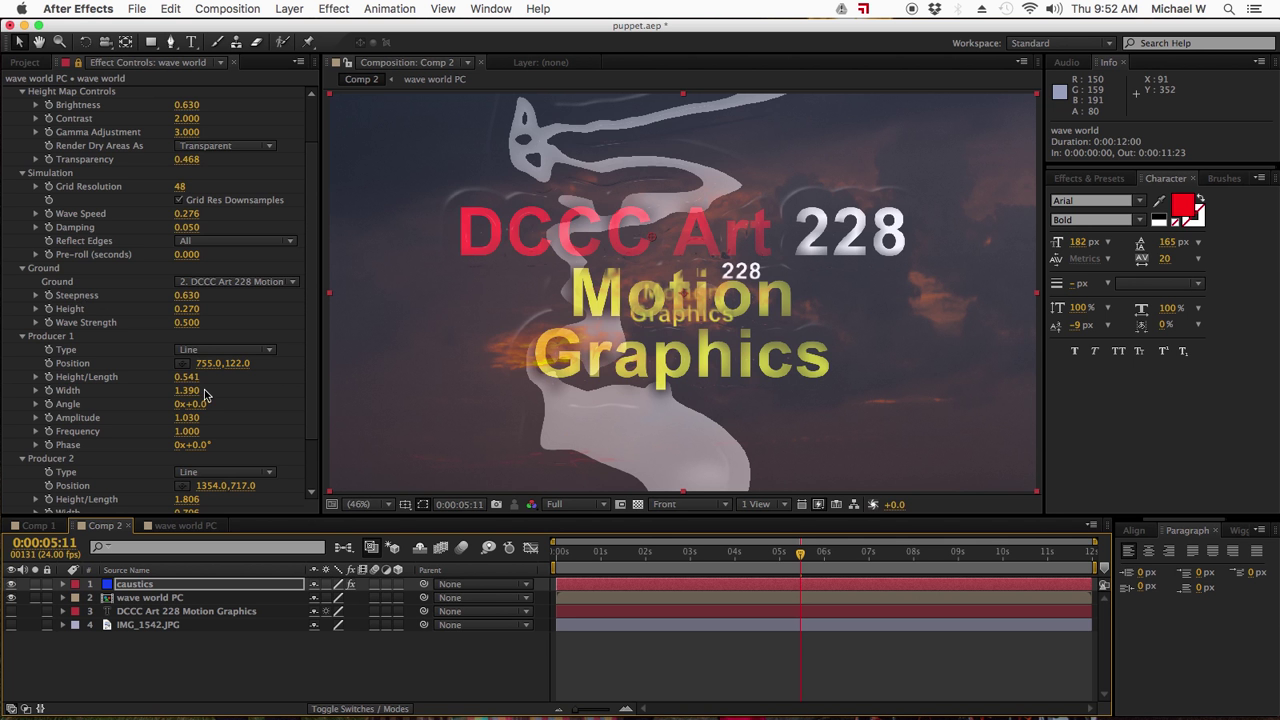
pyautogui.scroll(3, 238, 283)
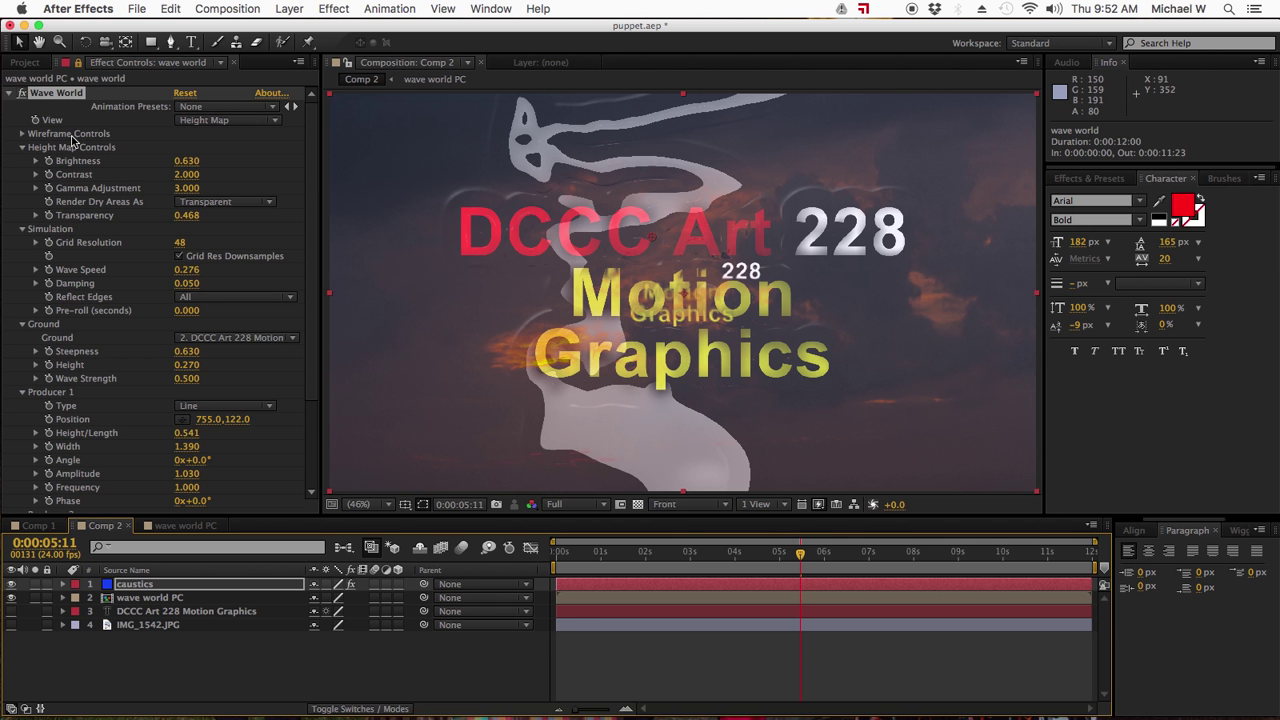
pyautogui.scroll(-1, 150, 303)
pyautogui.scroll(1, 151, 304)
pyautogui.click(189, 272)
pyautogui.moveTo(189, 272); pyautogui.dragTo(335, 271)
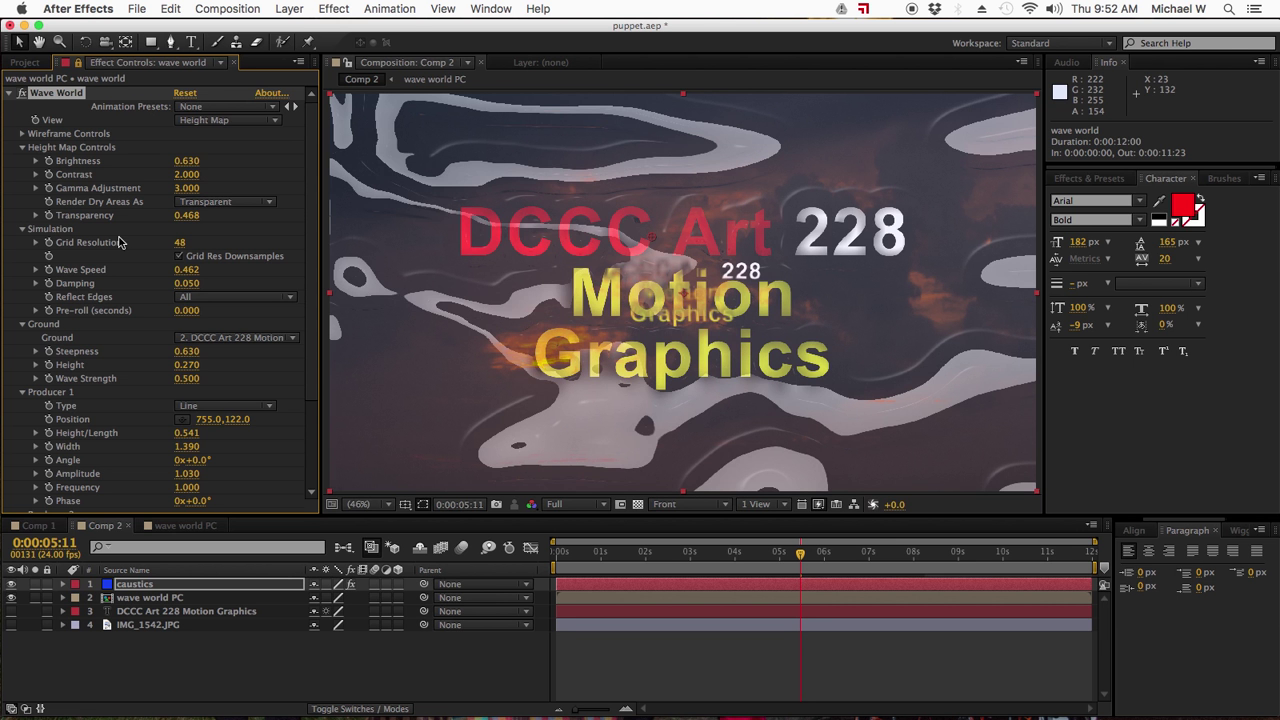
pyautogui.press('super+z')
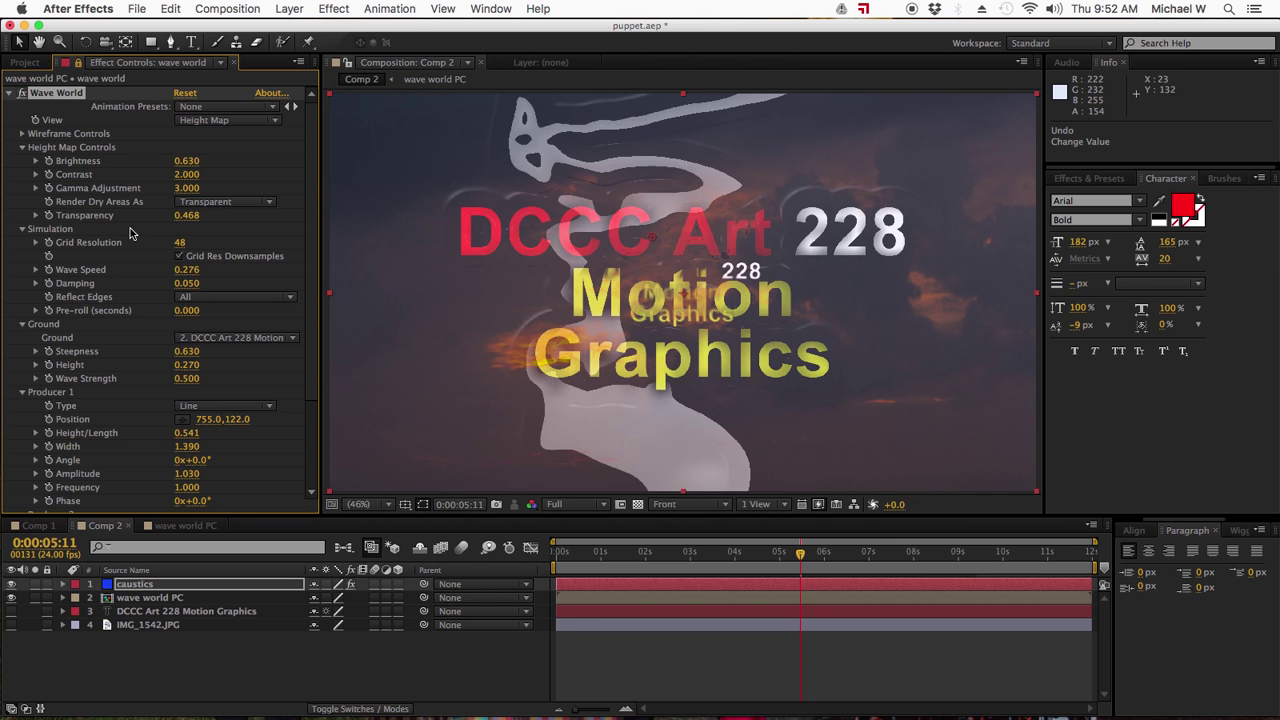
# - Unlock the effect settings view and select the caustics layer in Comp 2 to show its Caustics settings
pyautogui.click(77, 63)
pyautogui.click(110, 527)
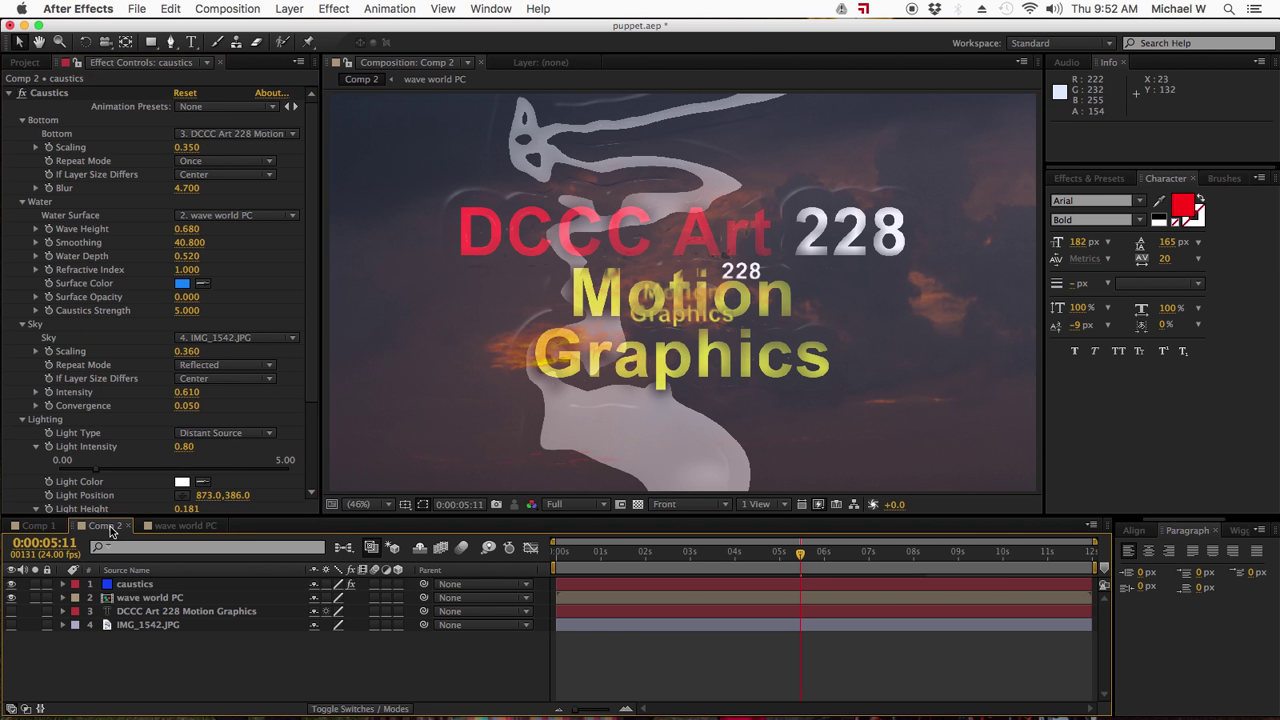
pyautogui.click(137, 587)
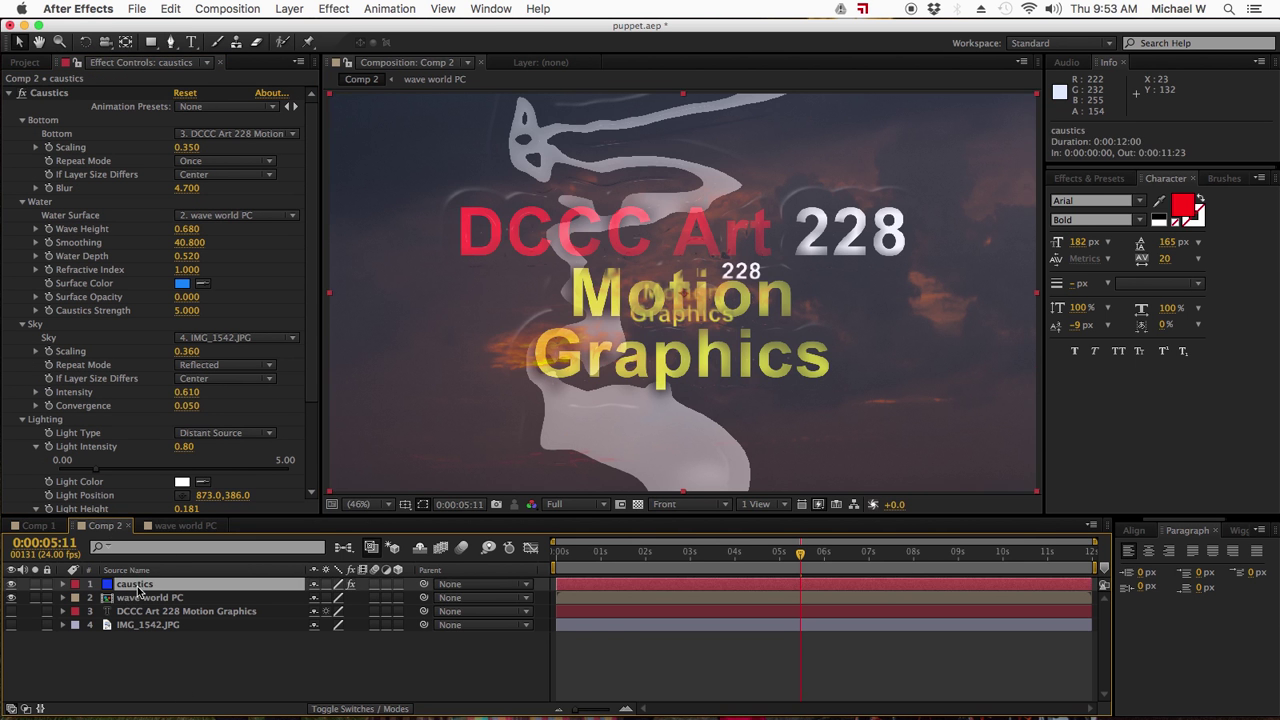